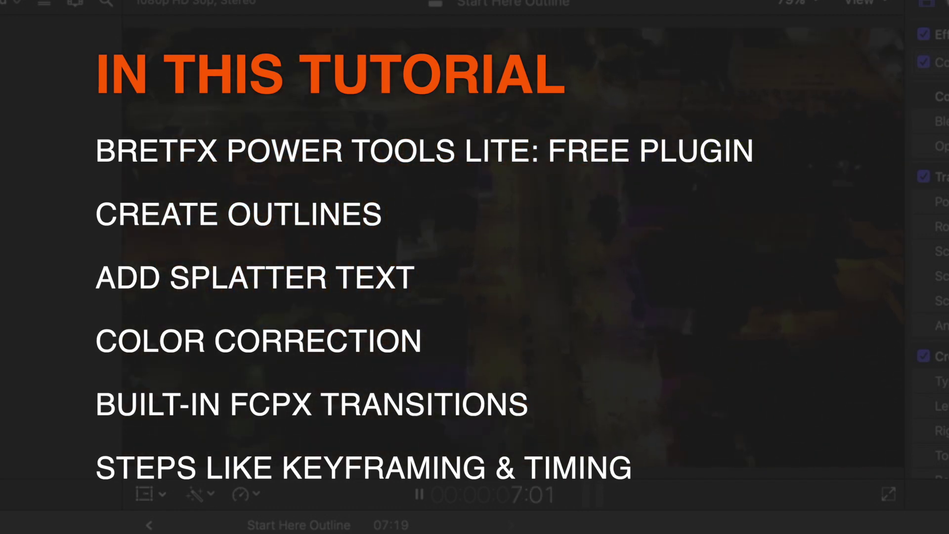
# Step: Switch to the browser, view the LITE - FREE! option of Power Tools on bretfx.com, and return to Final Cut Pro
pyautogui.press('space')
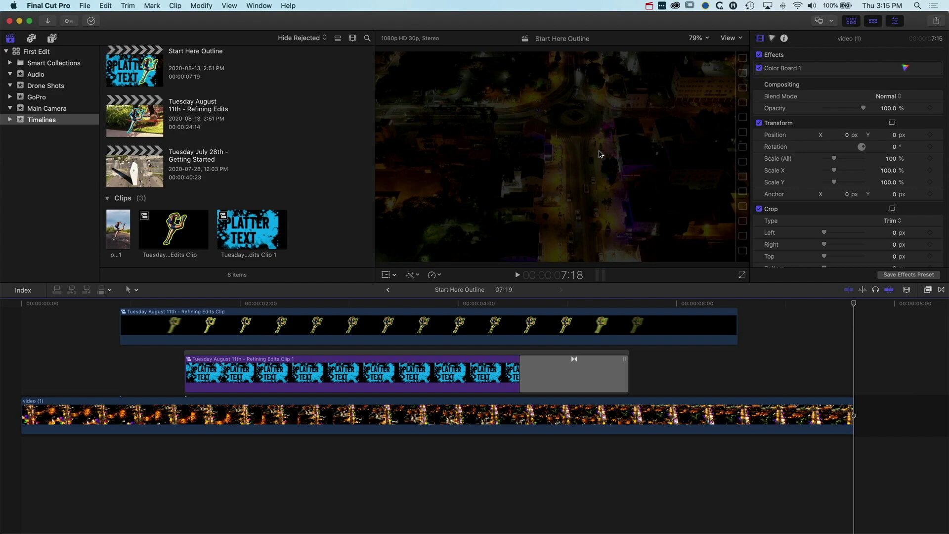
pyautogui.press('super+Tab')
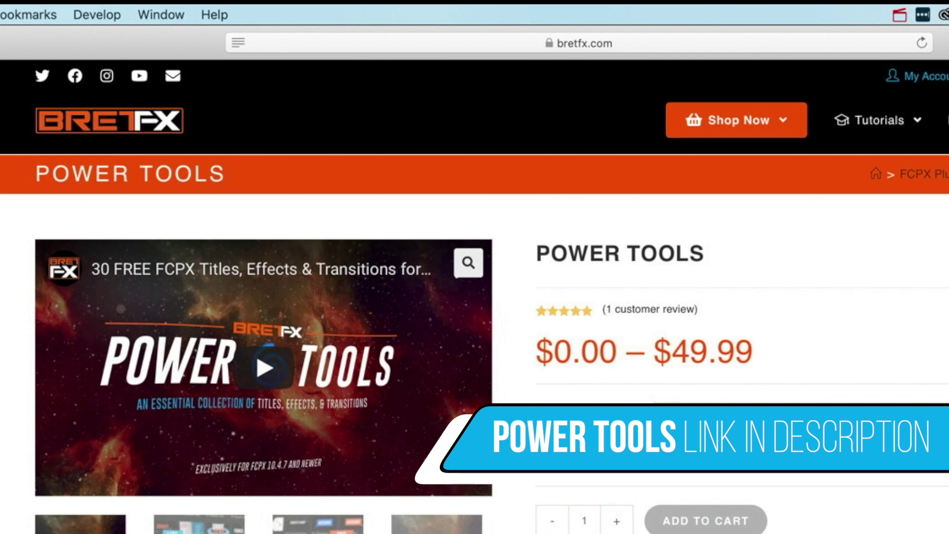
pyautogui.press('Down')
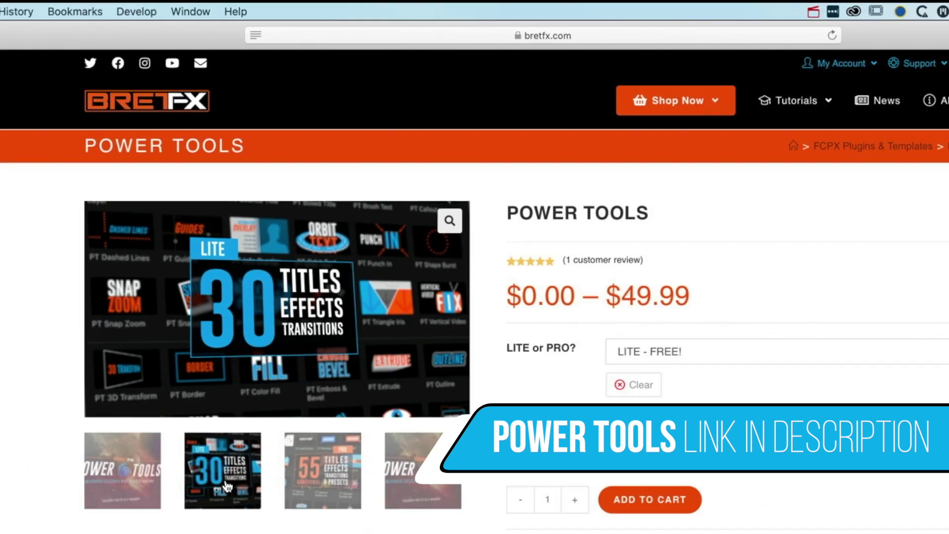
pyautogui.press('super+Tab')
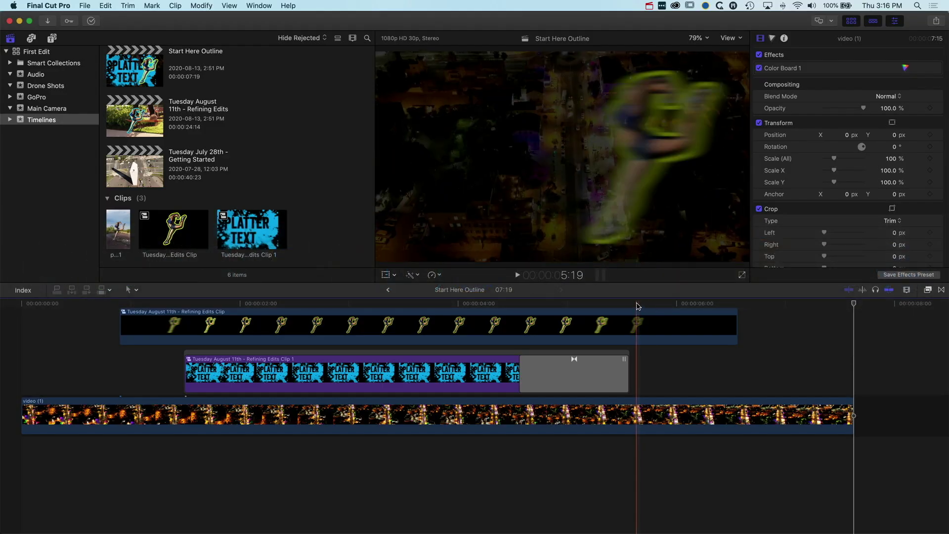
# Step: Delete all three clips from the Start Here Outline timeline
pyautogui.scroll(1, 374, 376)
pyautogui.moveTo(95, 331); pyautogui.dragTo(692, 503)
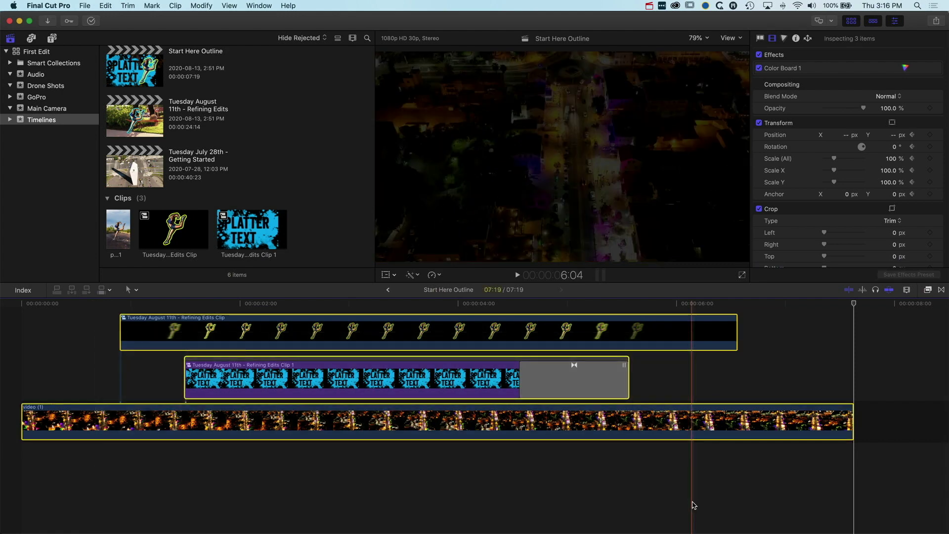
pyautogui.press('Delete')
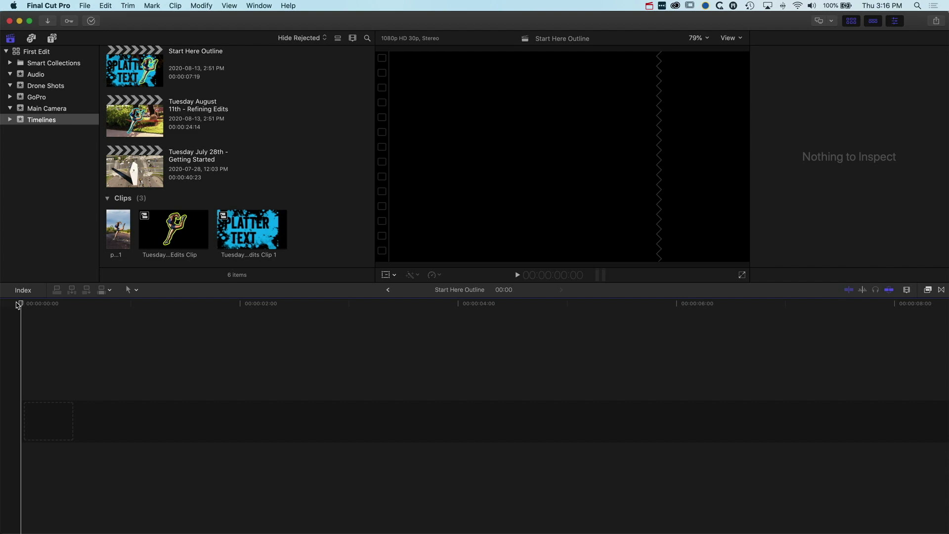
# Step: Add the video (1) clip from the Drone Shots event at the timeline's start and lower its opacity to about 25%
pyautogui.click(38, 86)
pyautogui.moveTo(310, 80); pyautogui.dragTo(29, 408)
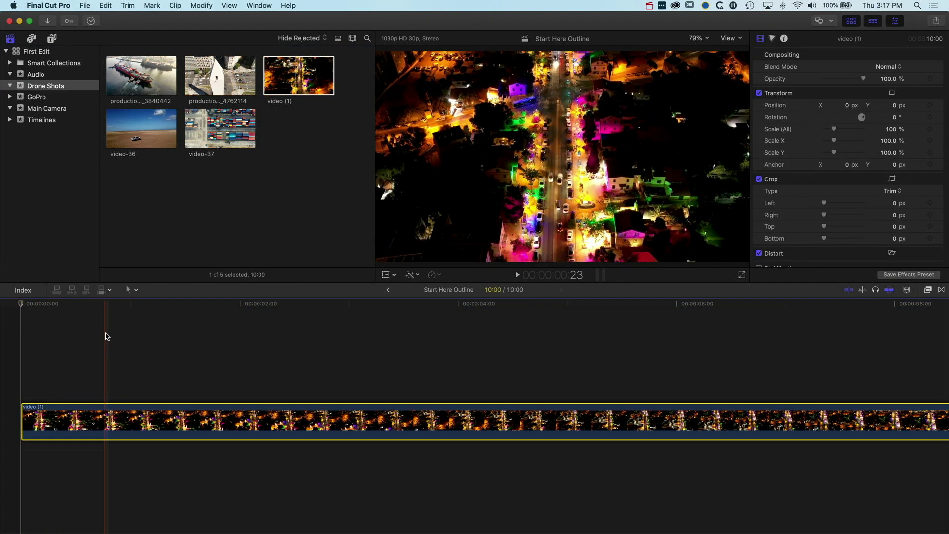
pyautogui.moveTo(863, 80); pyautogui.dragTo(835, 82)
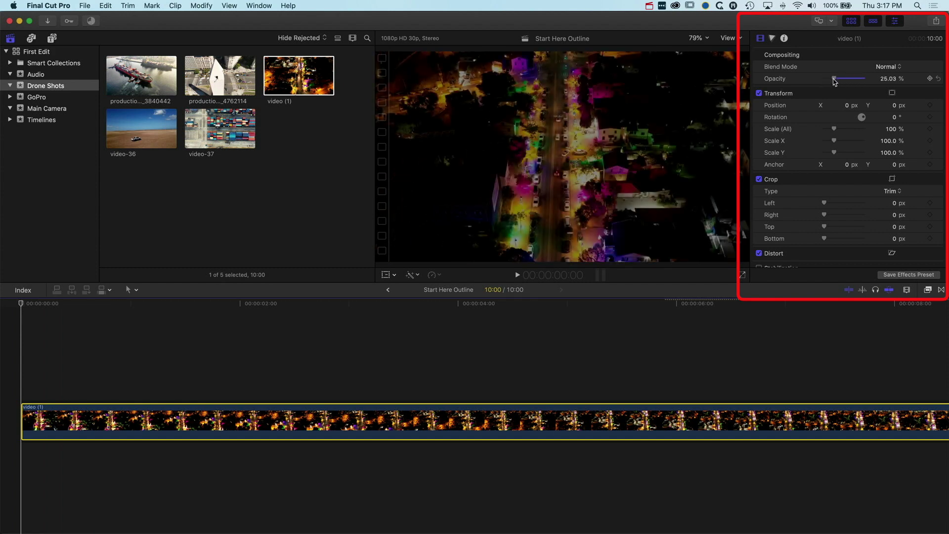
# Step: Connect a four-second range of the leaping dancer photo from the First Edit library above the video (1) clip
pyautogui.click(44, 86)
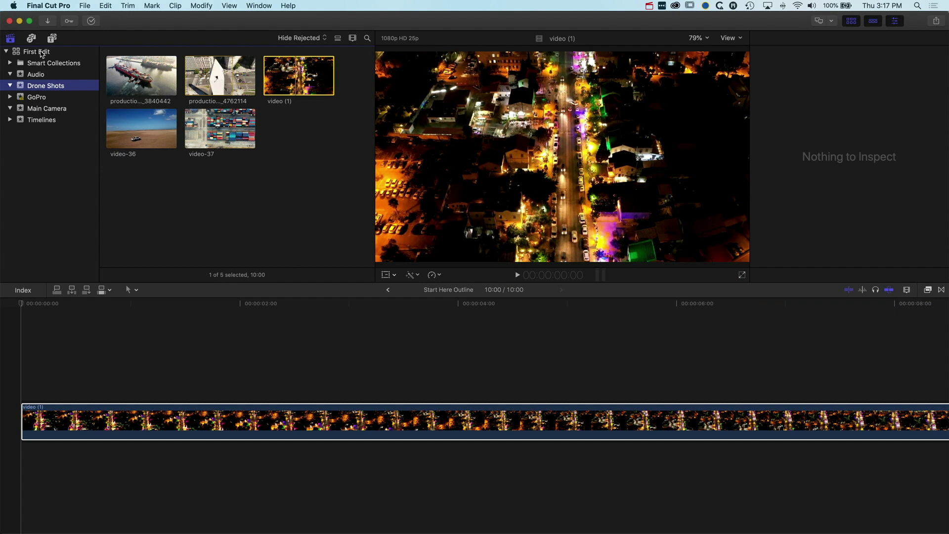
pyautogui.click(41, 52)
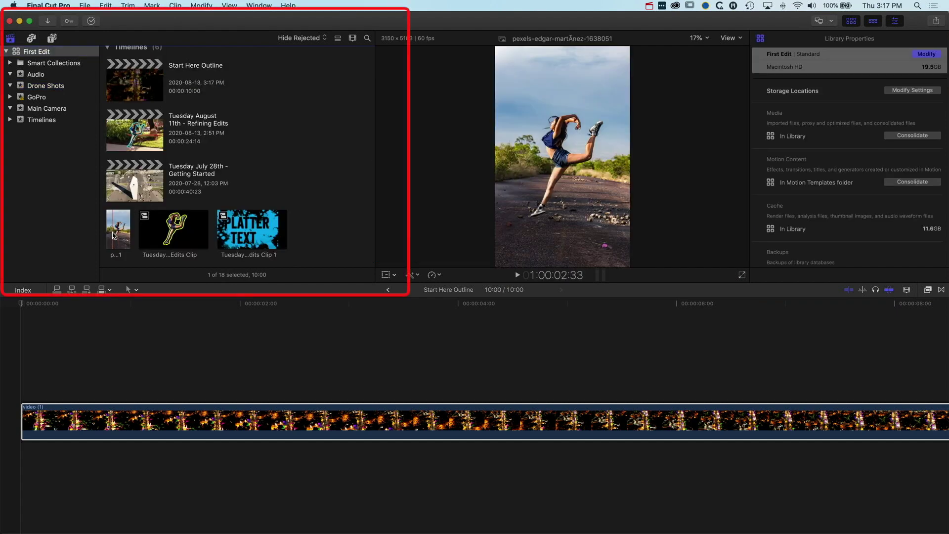
pyautogui.click(114, 233)
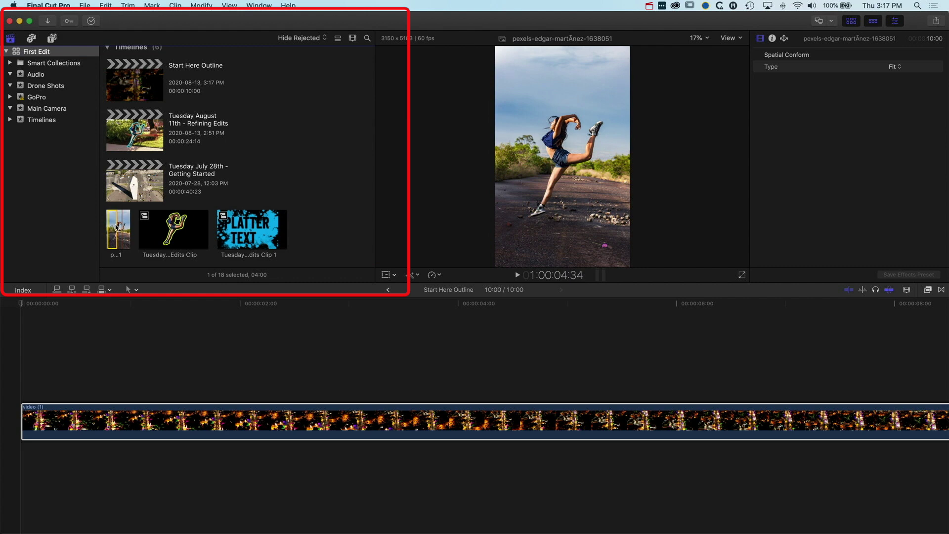
pyautogui.press('q')
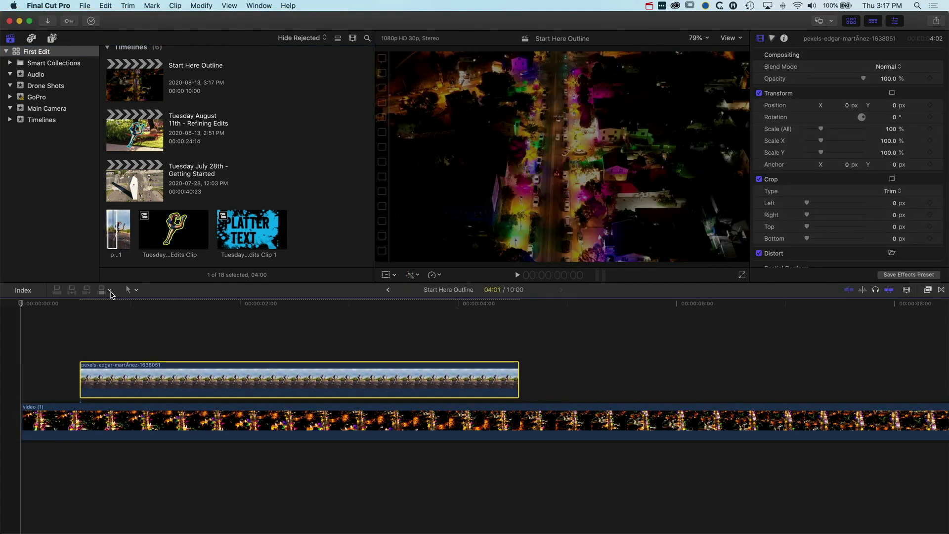
# Step: Trim the end of the video (1) clip to the playhead at 5:20
pyautogui.click(290, 303)
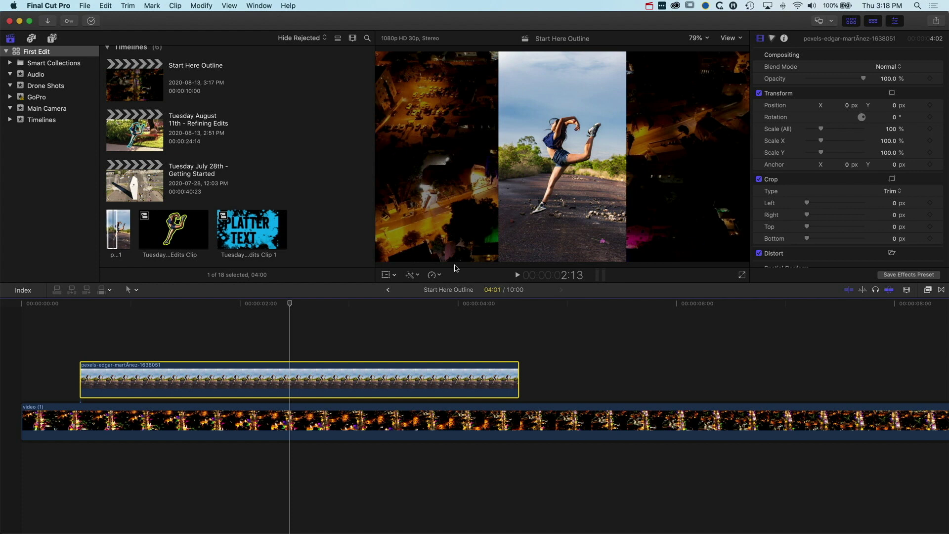
pyautogui.click(556, 420)
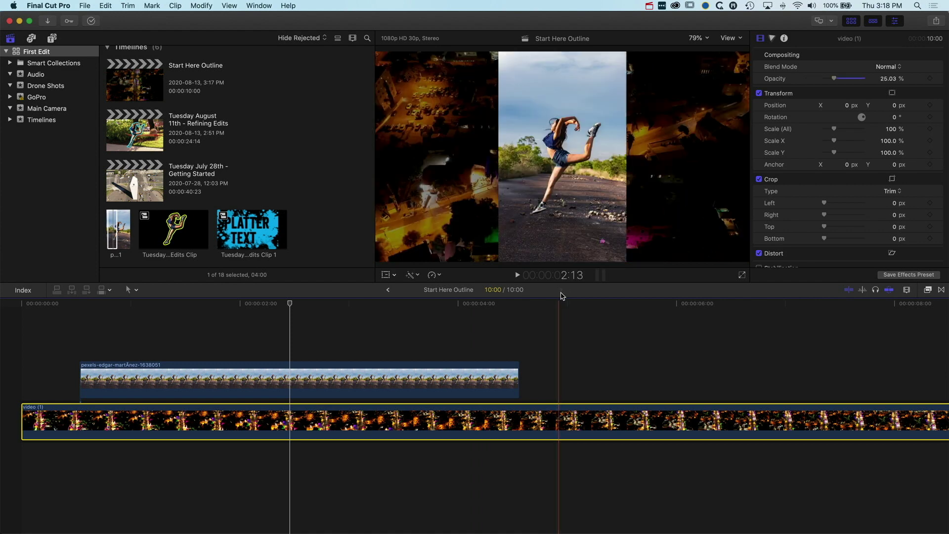
pyautogui.moveTo(560, 297); pyautogui.dragTo(641, 309)
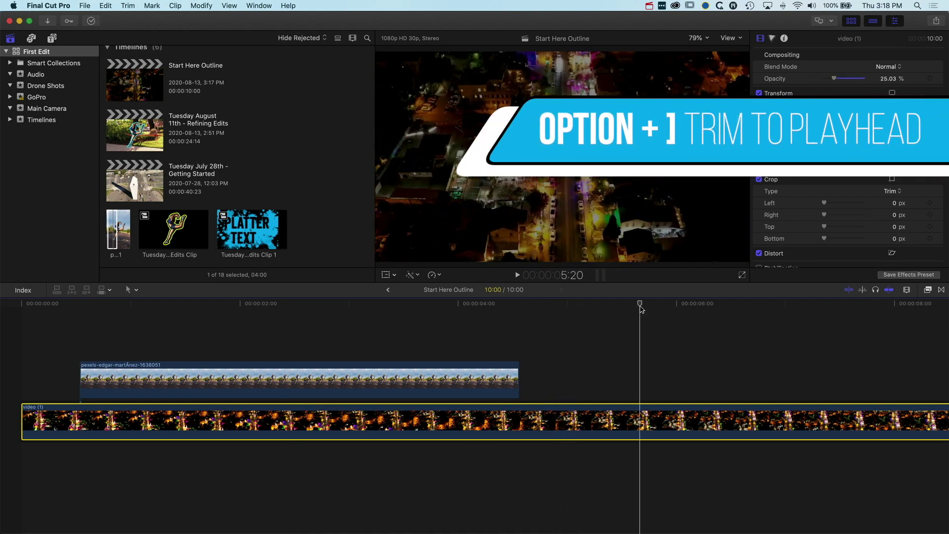
pyautogui.hotkey('alt', ']')
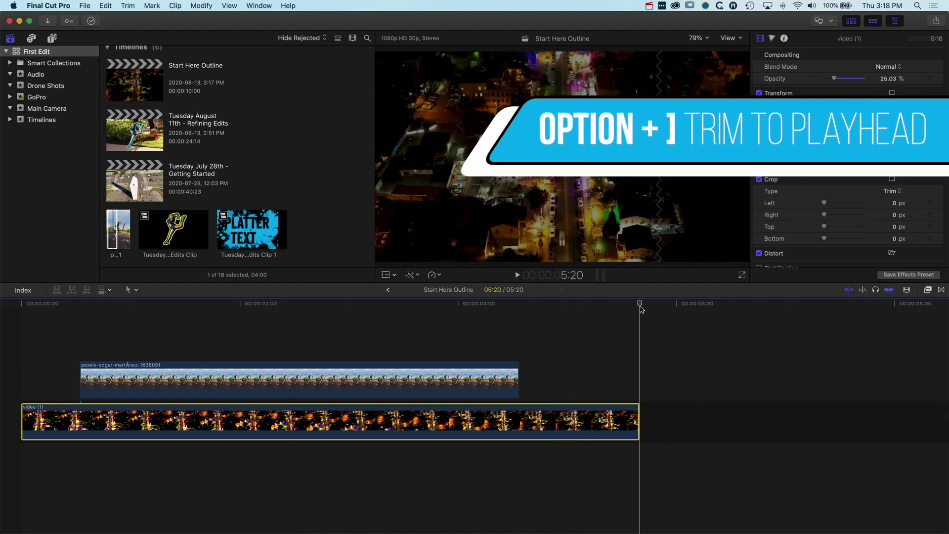
pyautogui.press('super+equal')
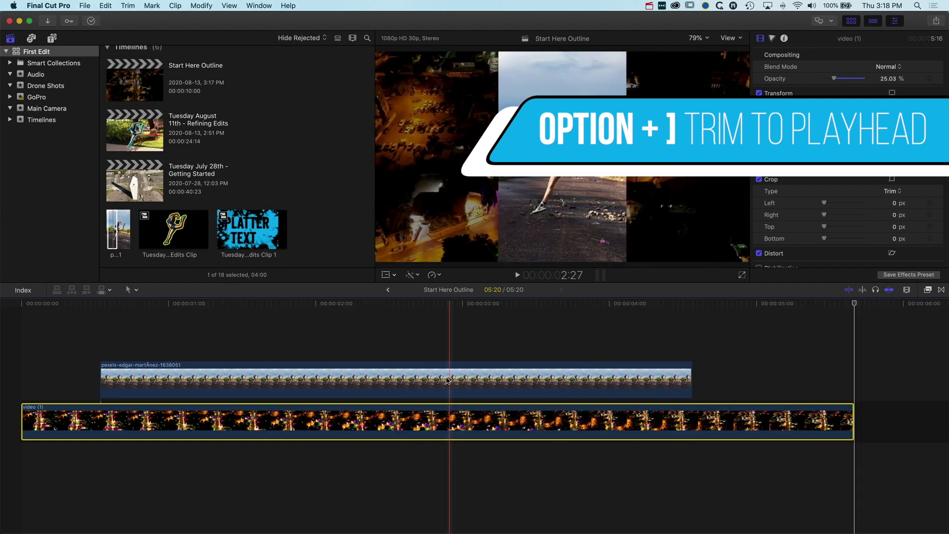
# Step: Scale the dancer photo clip up to 160%
pyautogui.click(447, 380)
pyautogui.click(345, 304)
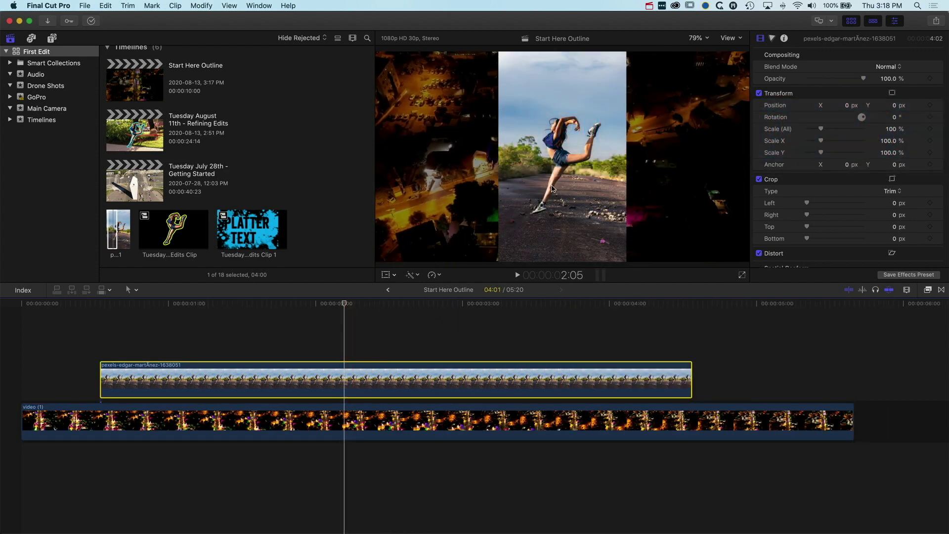
pyautogui.moveTo(824, 129); pyautogui.dragTo(830, 129)
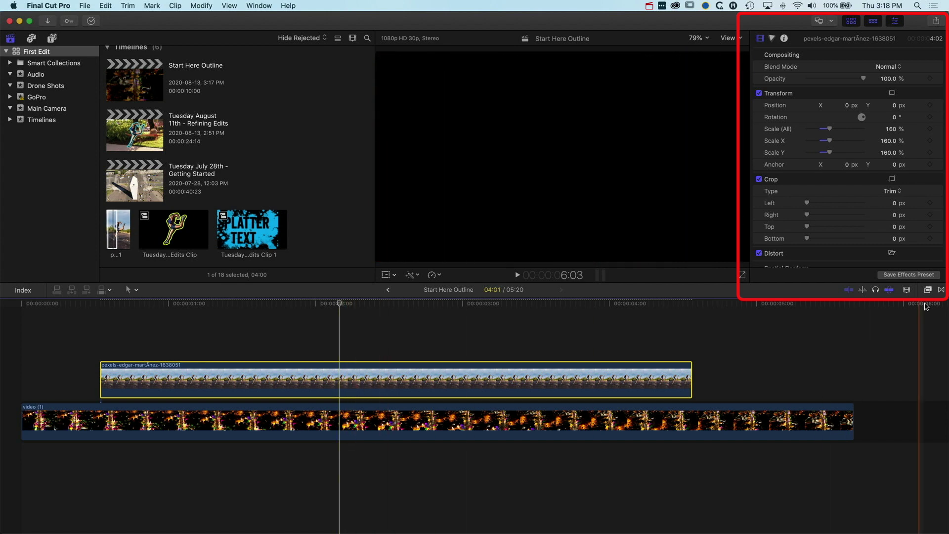
# Step: Apply the Draw Mask effect from the Masks category to the dancer photo clip
pyautogui.click(928, 290)
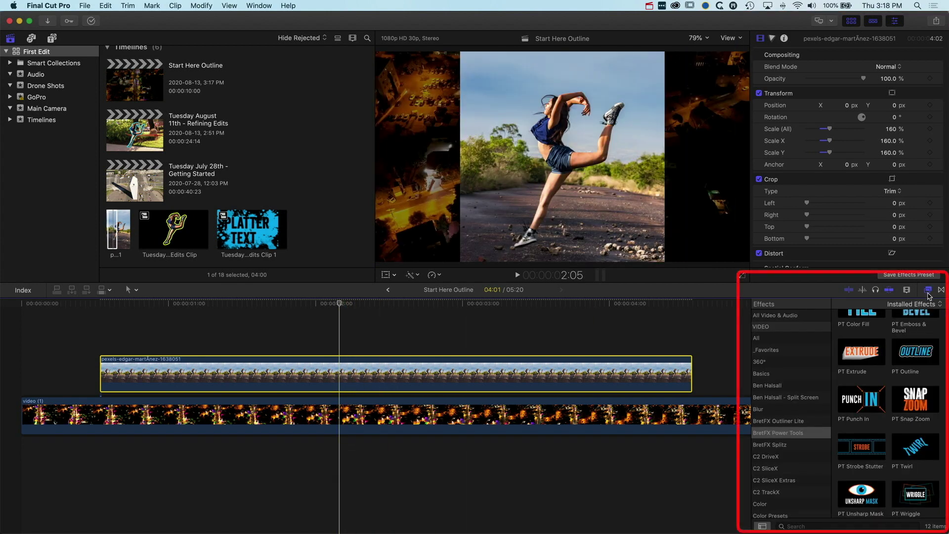
pyautogui.scroll(-5, 780, 482)
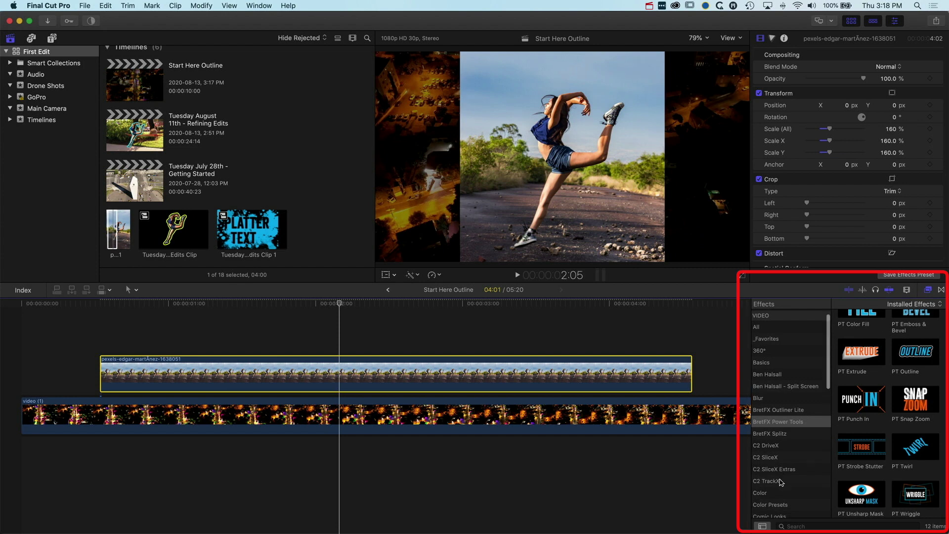
pyautogui.scroll(-4, 781, 482)
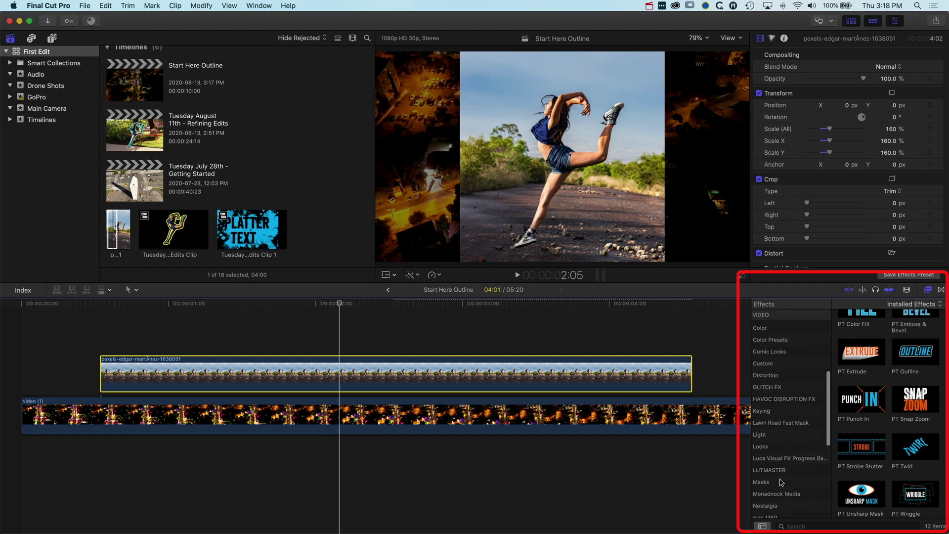
pyautogui.click(777, 474)
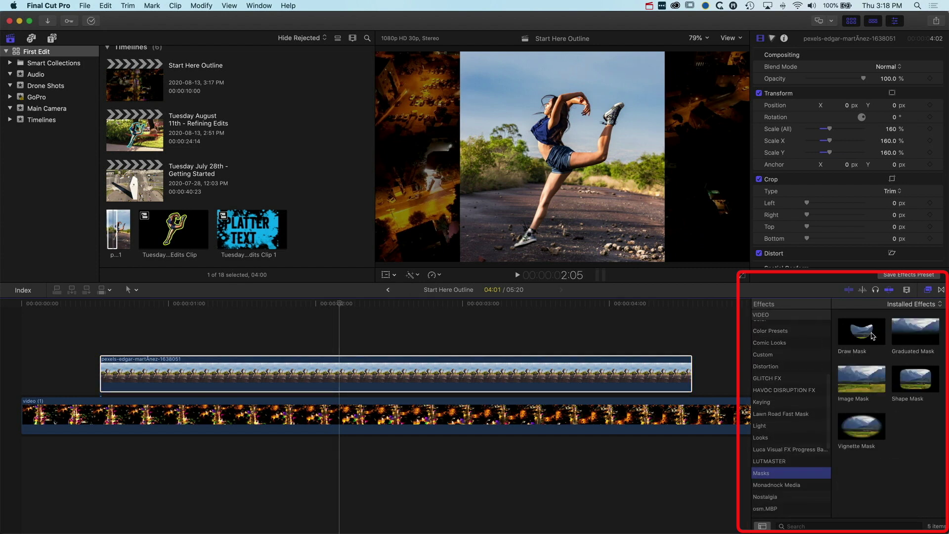
pyautogui.click(861, 336)
pyautogui.moveTo(863, 336)
pyautogui.mouseDown()
pyautogui.moveTo(499, 343)
pyautogui.moveTo(399, 366)
pyautogui.mouseUp()
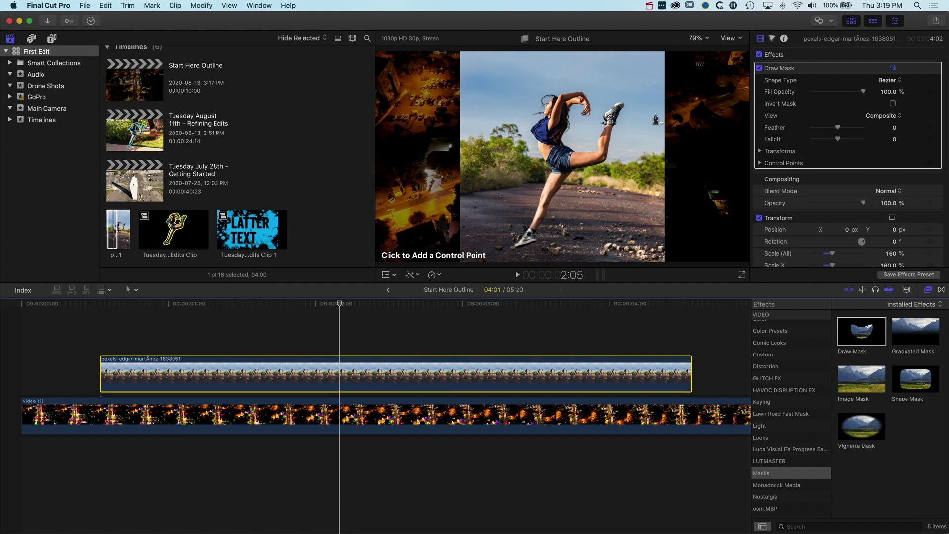
# Step: Enlarge the viewer area and set its zoom to 400%, framing the dancer's head and arms
pyautogui.moveTo(527, 288); pyautogui.dragTo(527, 361)
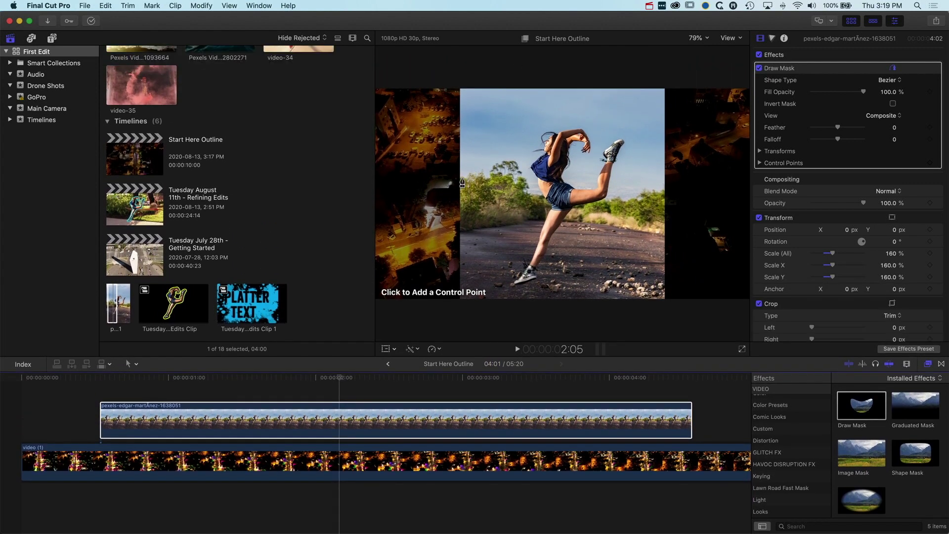
pyautogui.moveTo(374, 176); pyautogui.dragTo(330, 176)
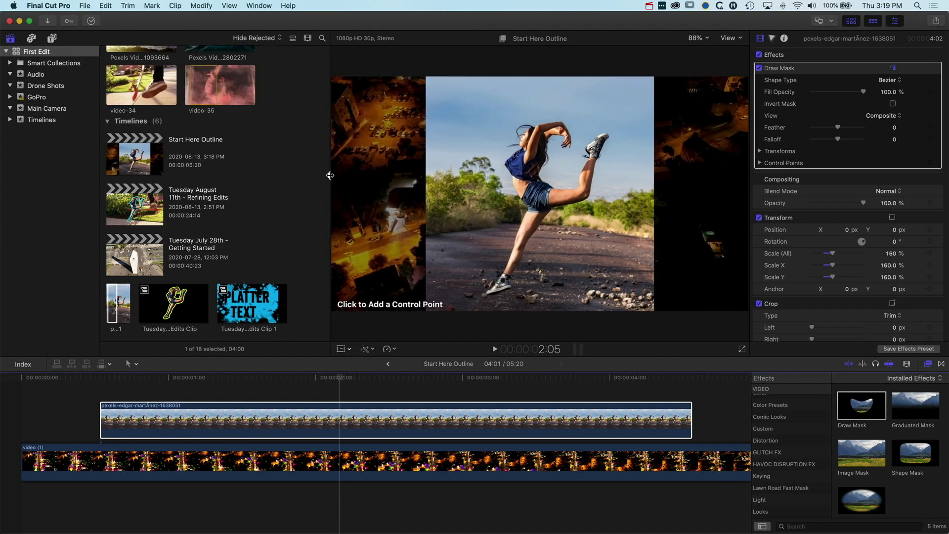
pyautogui.click(700, 39)
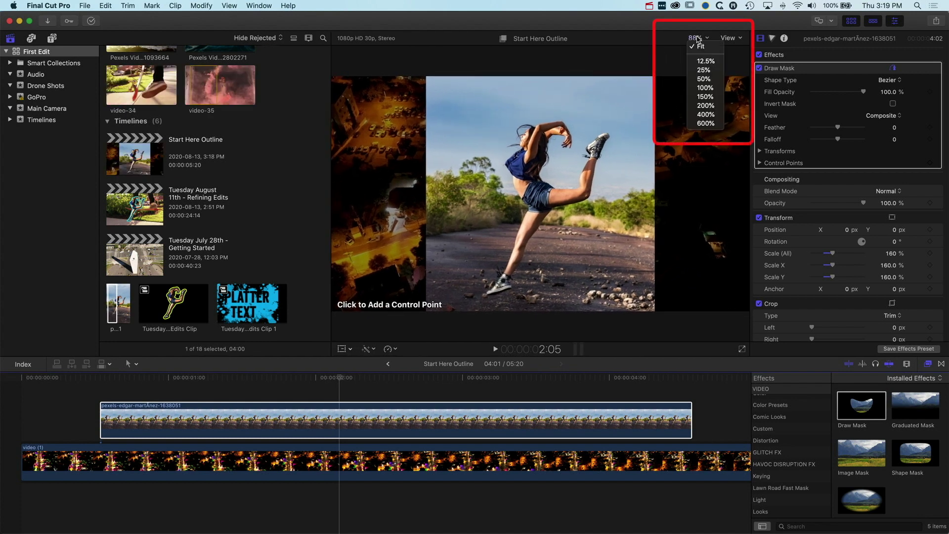
pyautogui.click(702, 115)
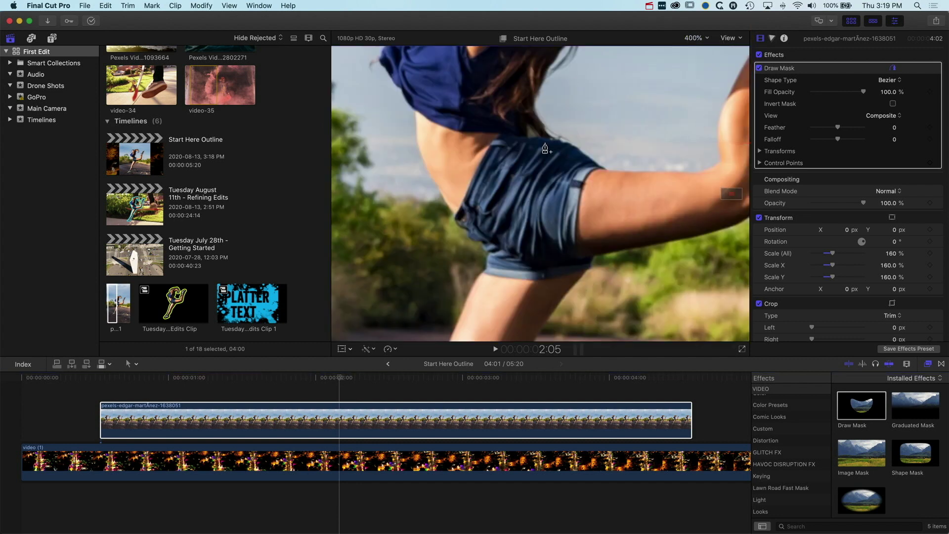
pyautogui.moveTo(733, 193); pyautogui.dragTo(732, 191)
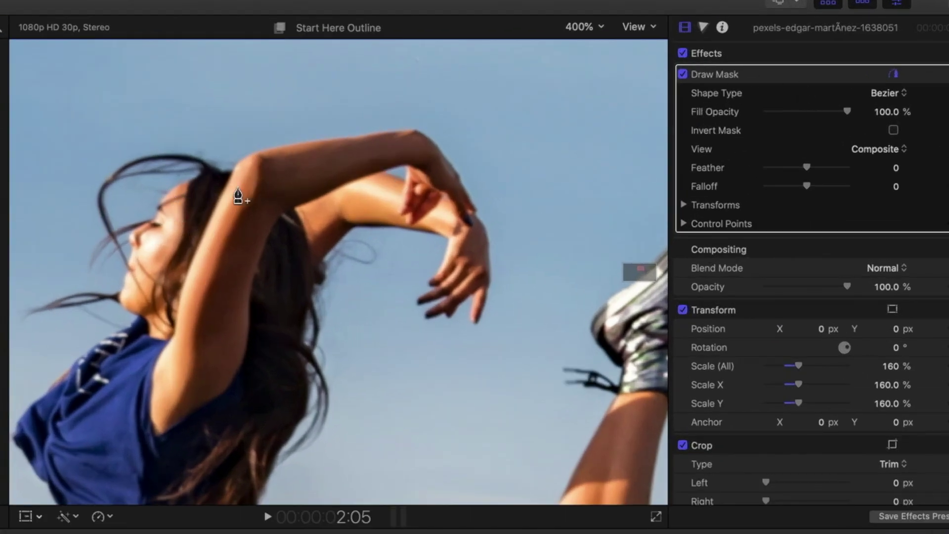
# Step: Start the mask outline at the dancer's forehead, adding points over the head and along the raised arm to the hand
pyautogui.click(161, 199)
pyautogui.click(178, 184)
pyautogui.click(203, 174)
pyautogui.click(233, 170)
pyautogui.click(244, 156)
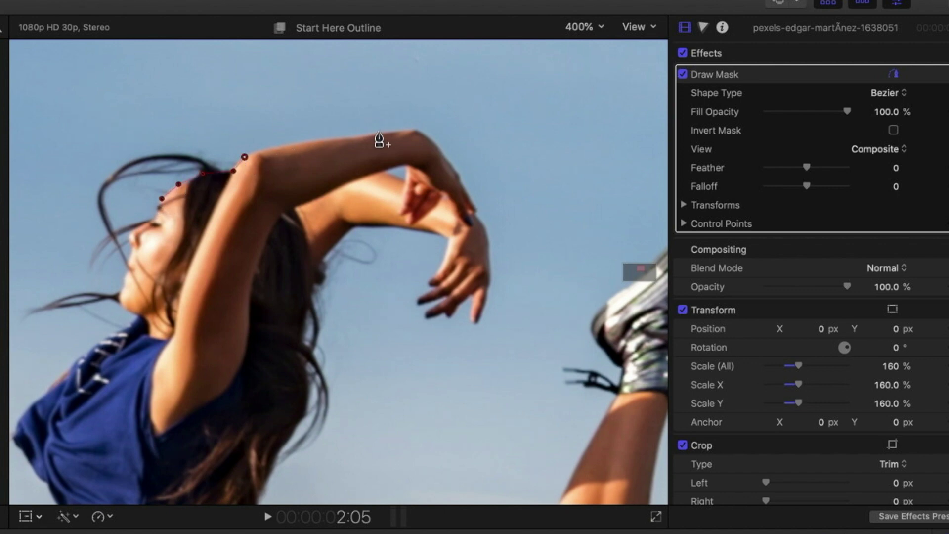
pyautogui.click(408, 129)
pyautogui.click(427, 134)
pyautogui.click(459, 176)
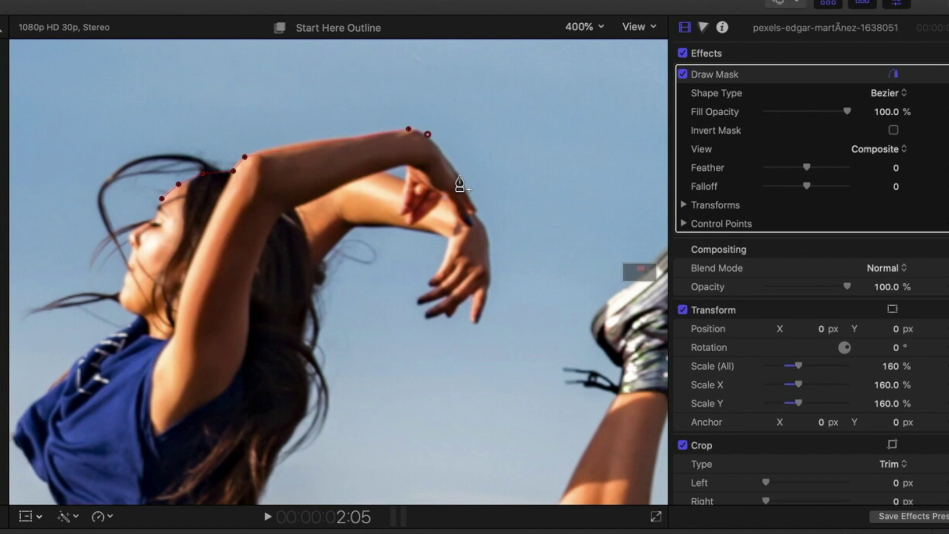
# Step: Continue the mask outline around the dancer's hands and fingertips back to the underside of the wrist
pyautogui.click(476, 211)
pyautogui.click(492, 246)
pyautogui.click(489, 291)
pyautogui.click(479, 324)
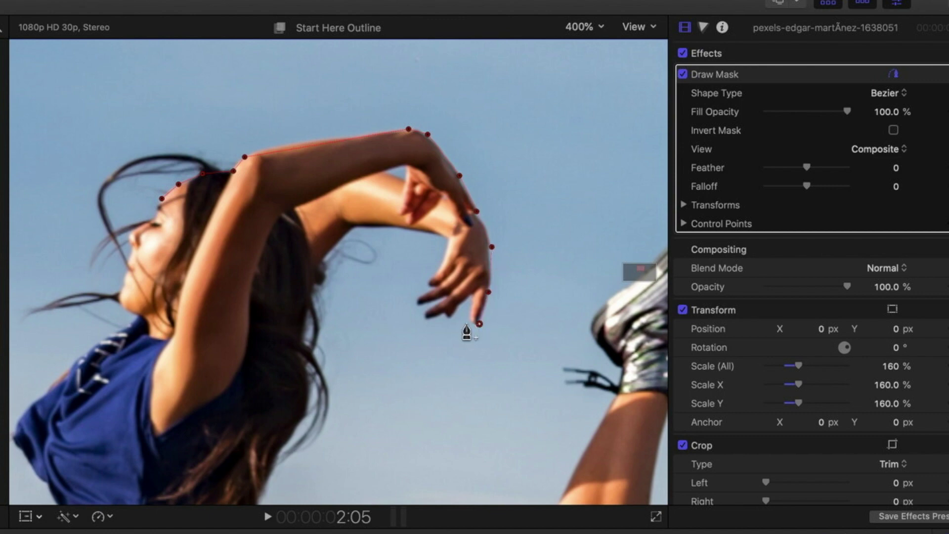
pyautogui.click(470, 323)
pyautogui.click(470, 296)
pyautogui.click(451, 314)
pyautogui.click(442, 314)
pyautogui.click(425, 319)
pyautogui.click(423, 311)
pyautogui.click(442, 300)
pyautogui.click(419, 303)
pyautogui.click(417, 295)
pyautogui.click(427, 285)
pyautogui.click(436, 288)
pyautogui.click(443, 265)
pyautogui.click(446, 239)
# Step: Add mask points along the underside of the dancer's lower arm back to the hair
pyautogui.click(419, 231)
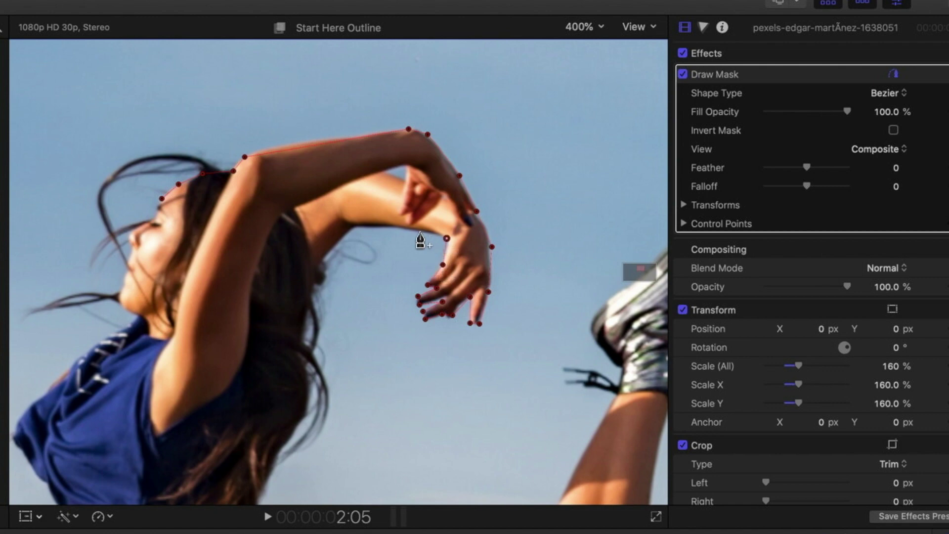
pyautogui.click(386, 228)
pyautogui.click(355, 229)
pyautogui.click(322, 261)
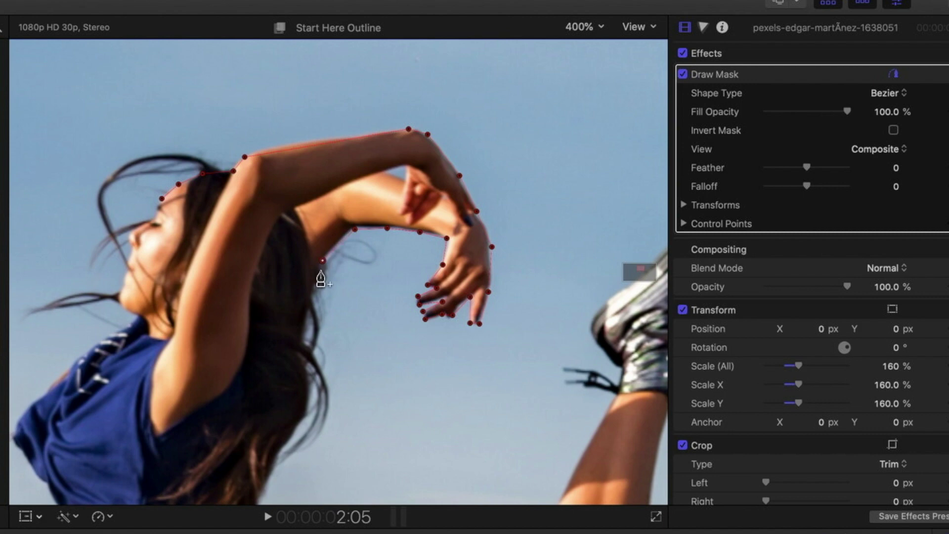
# Step: Continue the Draw Mask outline down the back edge of the dancer's hair toward its tip
pyautogui.click(318, 272)
pyautogui.click(312, 295)
pyautogui.click(305, 325)
pyautogui.moveTo(640, 269); pyautogui.dragTo(643, 271)
pyautogui.click(204, 190)
pyautogui.click(204, 215)
pyautogui.click(208, 244)
pyautogui.click(202, 265)
pyautogui.click(177, 305)
pyautogui.click(159, 342)
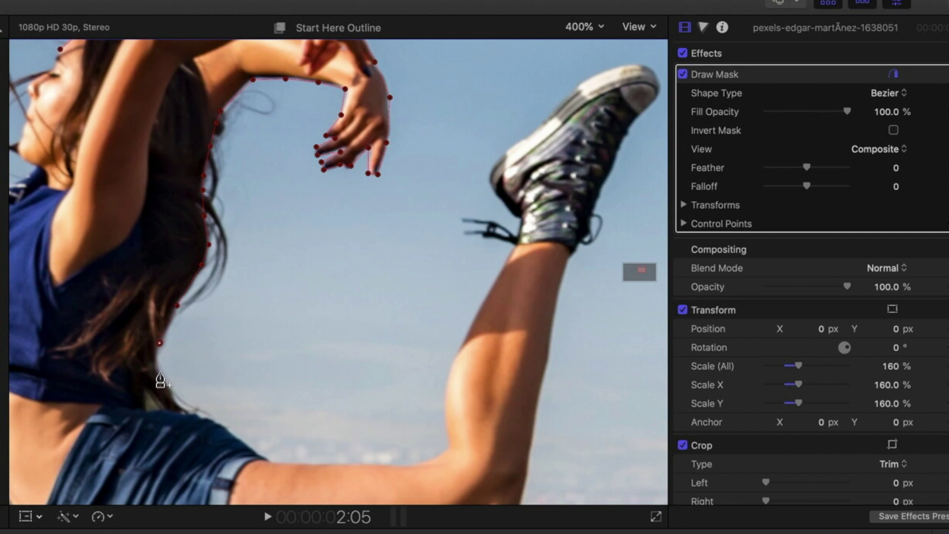
# Step: Extend the mask outline around the hair's tip, over the shorts and along the top of the raised thigh to the inner knee
pyautogui.click(158, 372)
pyautogui.click(171, 390)
pyautogui.click(180, 406)
pyautogui.click(196, 415)
pyautogui.click(221, 426)
pyautogui.click(252, 449)
pyautogui.click(271, 461)
pyautogui.click(328, 463)
pyautogui.click(396, 465)
pyautogui.click(448, 449)
# Step: Add mask points up the calf of the raised leg, past the ankle to the heel of the shoe
pyautogui.click(448, 375)
pyautogui.click(485, 295)
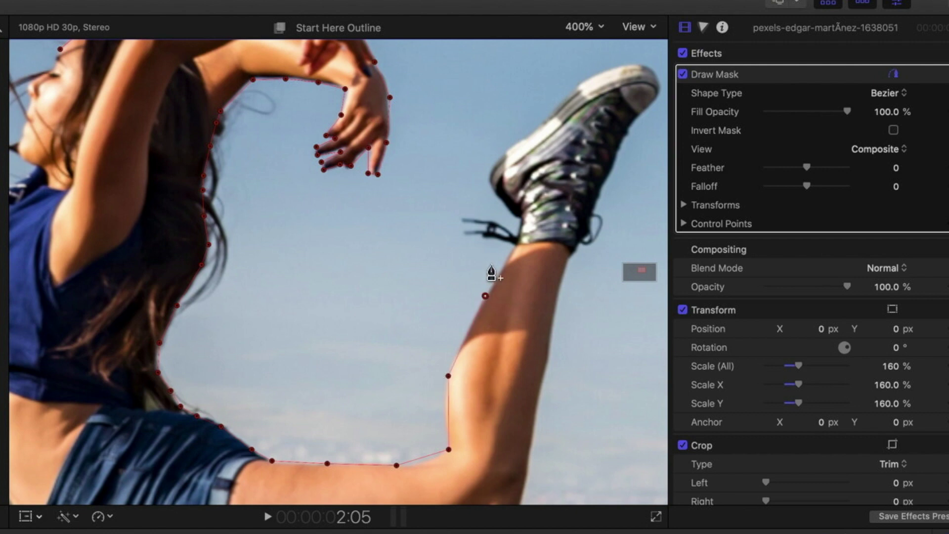
pyautogui.click(515, 245)
pyautogui.click(521, 221)
pyautogui.click(505, 206)
pyautogui.click(488, 179)
# Step: Continue the mask outline from the raised shoe's toe down the shin, around the knee and along the underside of the thigh
pyautogui.click(660, 78)
pyautogui.click(617, 156)
pyautogui.click(586, 242)
pyautogui.click(552, 318)
pyautogui.scroll(-10, 553, 318)
pyautogui.click(525, 246)
pyautogui.click(506, 260)
pyautogui.click(432, 286)
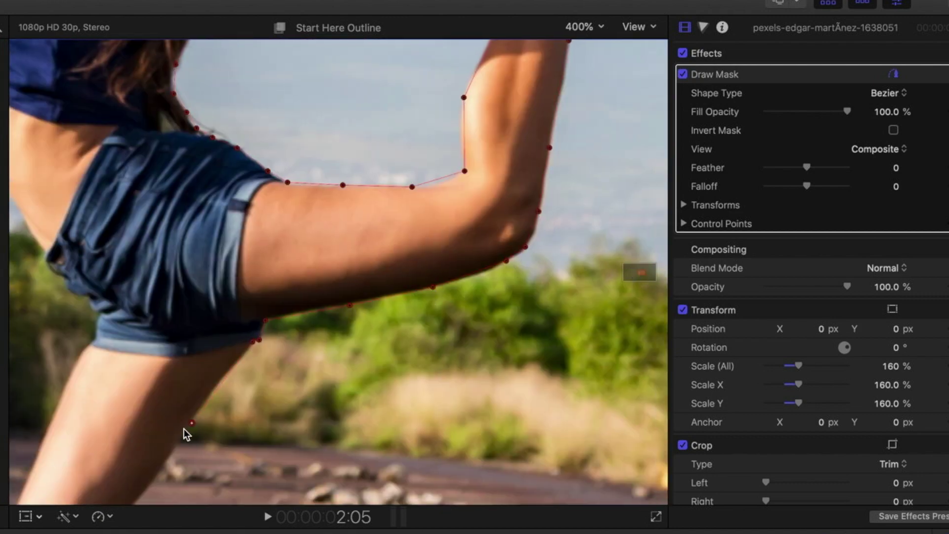
# Step: Trace the mask down the back of the lower leg, around its shoe and up the front to the shorts' hem
pyautogui.scroll(-10, 181, 434)
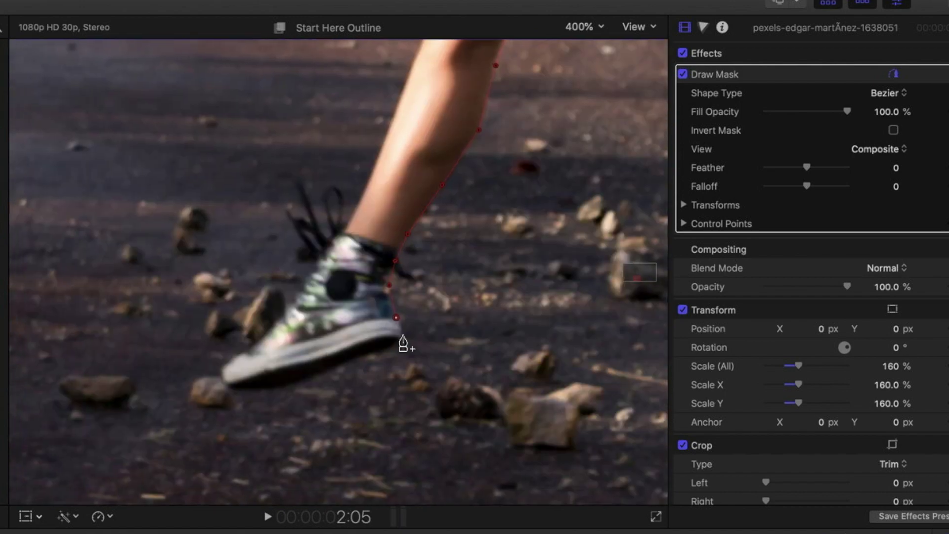
pyautogui.click(219, 377)
pyautogui.click(312, 287)
pyautogui.click(393, 129)
pyautogui.scroll(10, 396, 129)
pyautogui.click(295, 381)
pyautogui.click(303, 321)
pyautogui.click(351, 199)
pyautogui.click(381, 137)
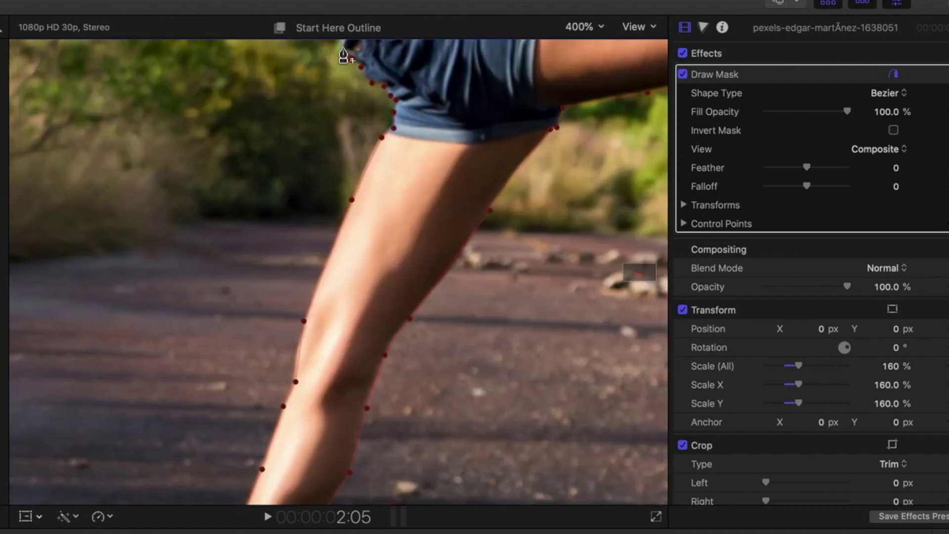
# Step: Continue the mask outline up the front of the shorts, belly and blue top to the dancer's chin and mouth
pyautogui.scroll(10, 169, 448)
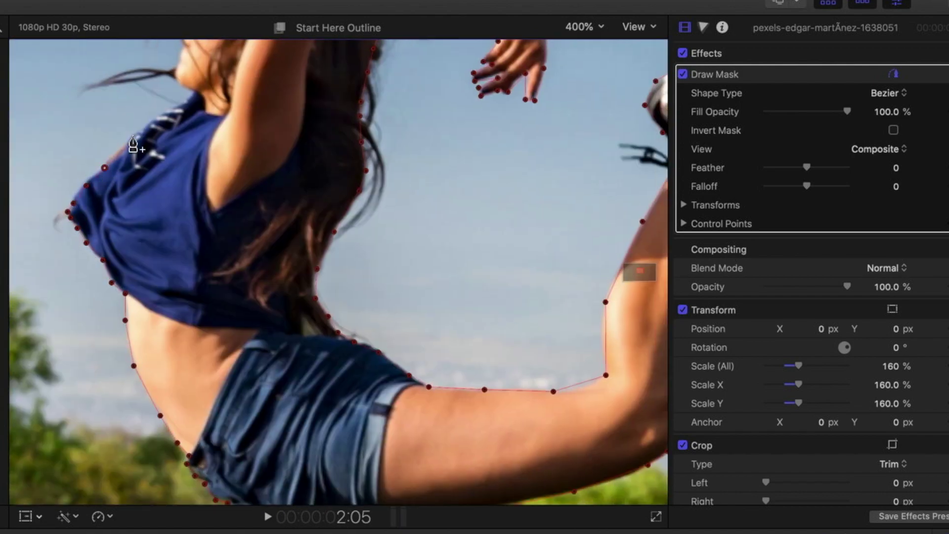
pyautogui.scroll(10, 148, 126)
pyautogui.click(382, 309)
pyautogui.click(383, 298)
pyautogui.click(385, 288)
pyautogui.click(387, 279)
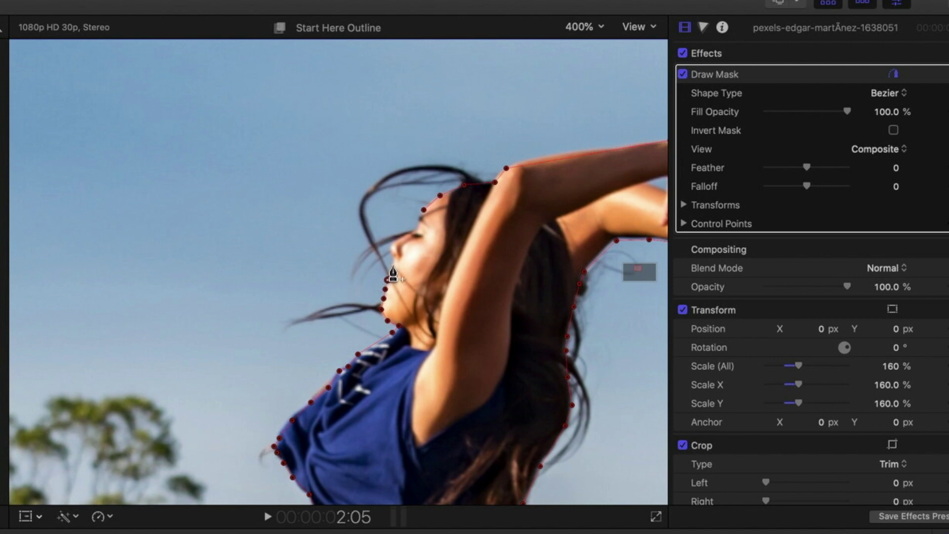
# Step: Trace the mask over the nose, eye and brow, and close the outline at its starting point on the forehead
pyautogui.click(393, 265)
pyautogui.click(392, 256)
pyautogui.click(388, 245)
pyautogui.click(402, 238)
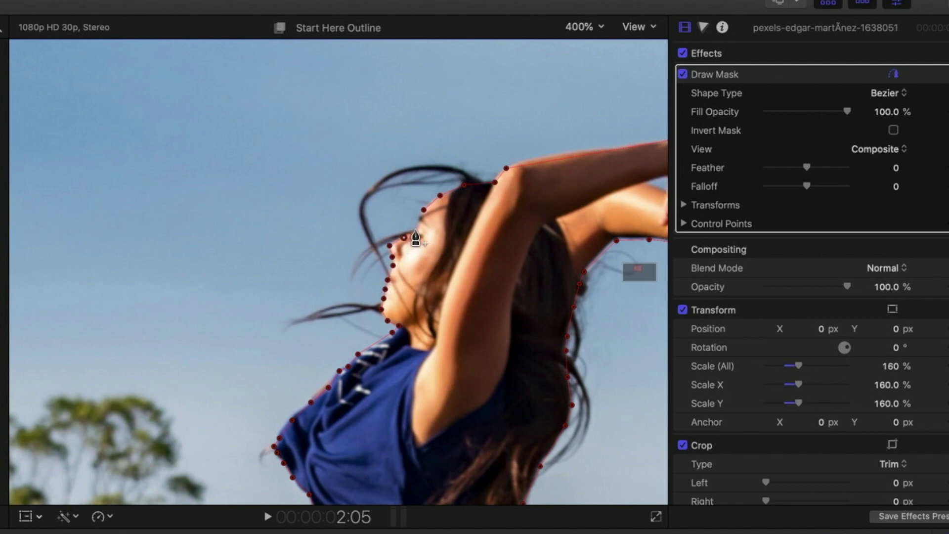
pyautogui.click(423, 300)
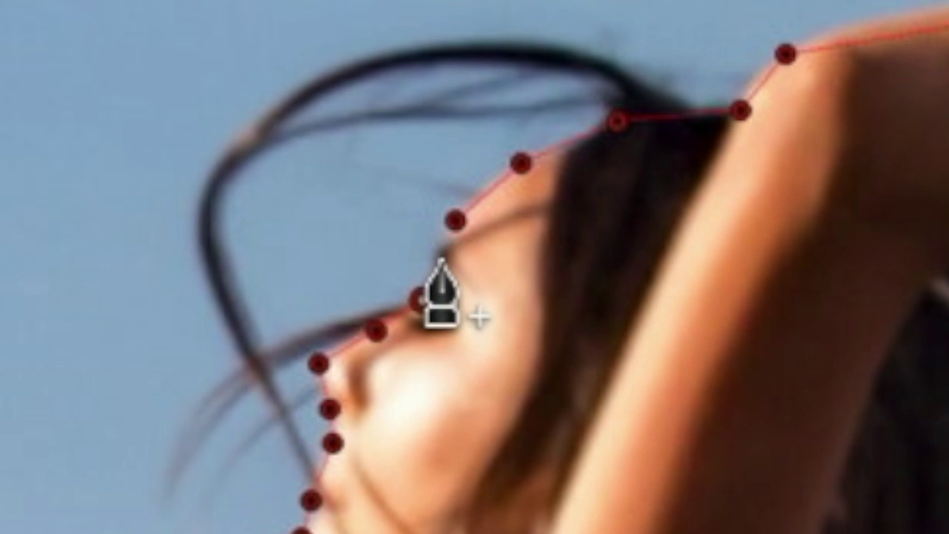
pyautogui.click(435, 260)
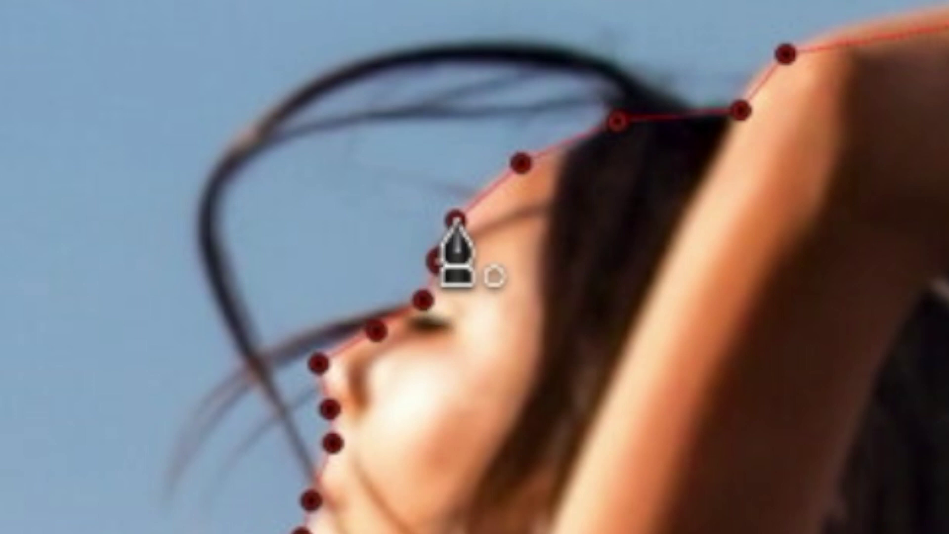
pyautogui.click(455, 220)
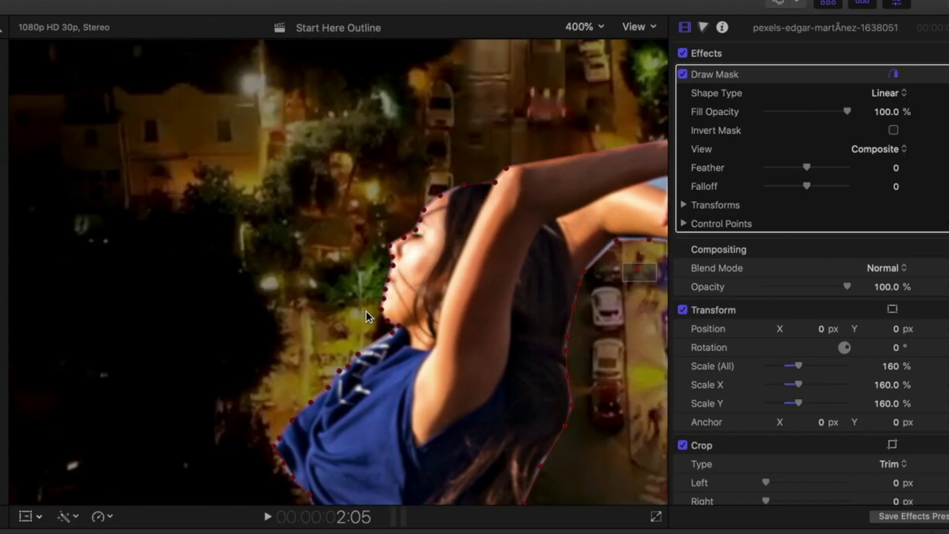
# Step: Fit the whole frame in the viewer and examine the cutout with the Draw Mask control points shown and hidden
pyautogui.click(583, 27)
pyautogui.click(582, 38)
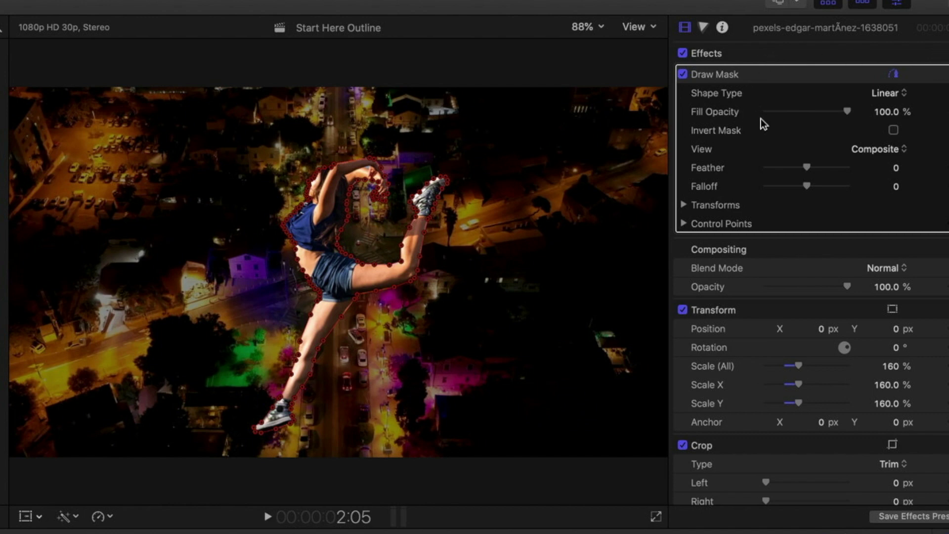
pyautogui.click(777, 55)
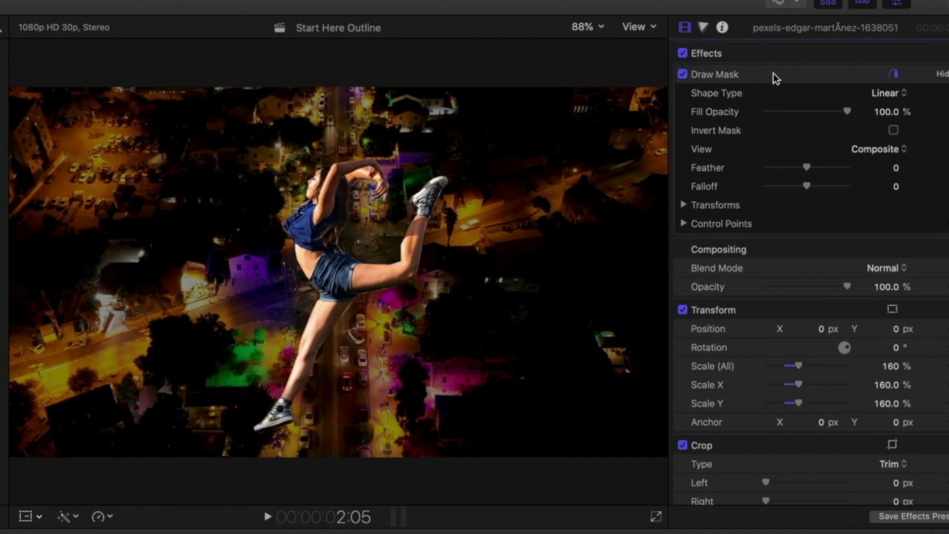
pyautogui.click(773, 73)
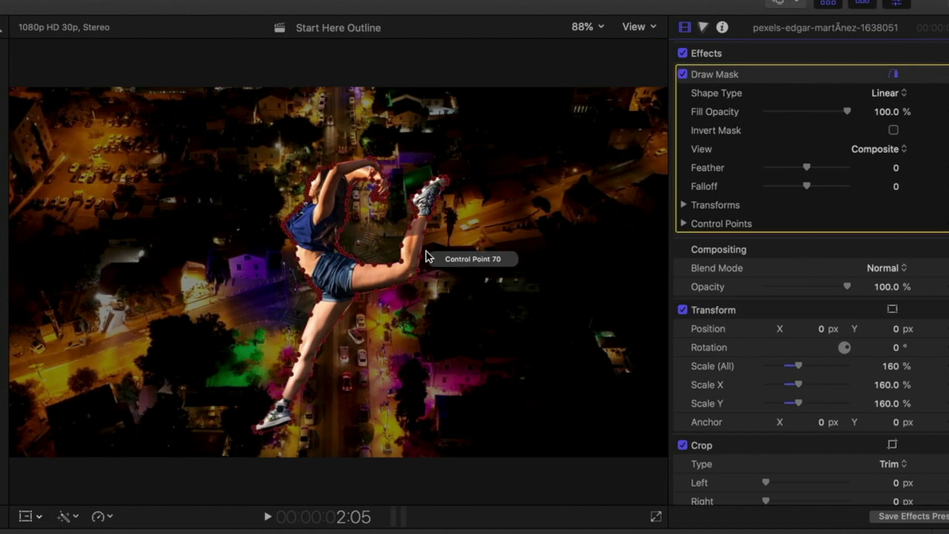
pyautogui.click(749, 52)
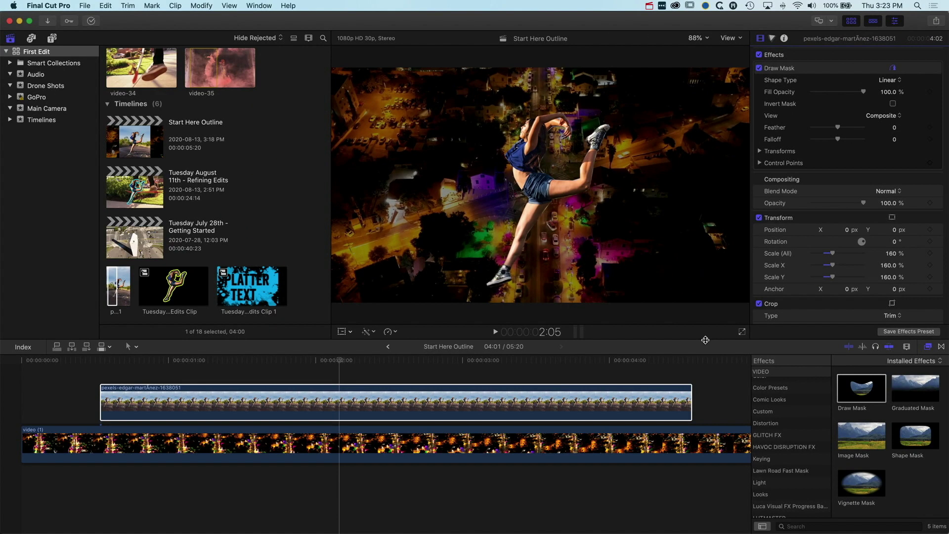
pyautogui.click(705, 341)
# Step: Apply the PT Outline effect from BretFX Power Tools to the dancer clip
pyautogui.scroll(10, 788, 419)
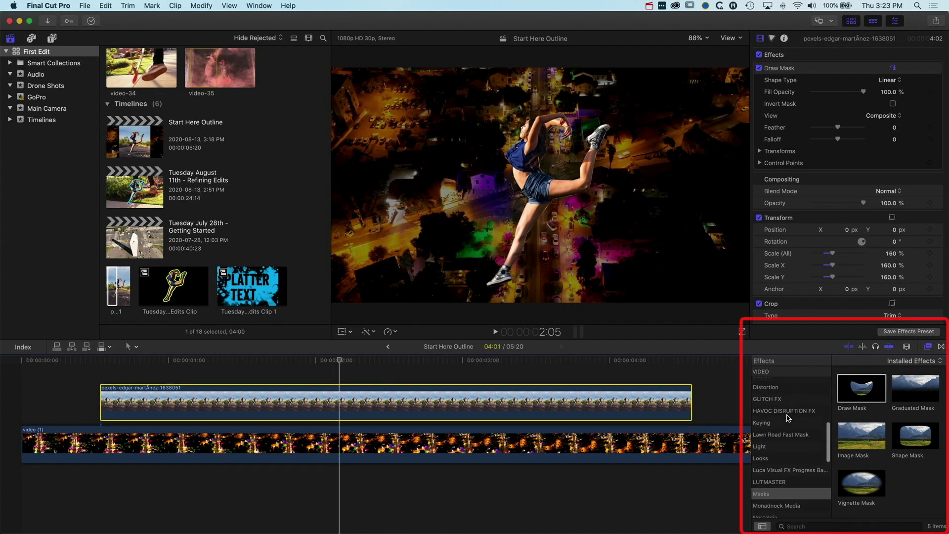
pyautogui.scroll(-1, 789, 430)
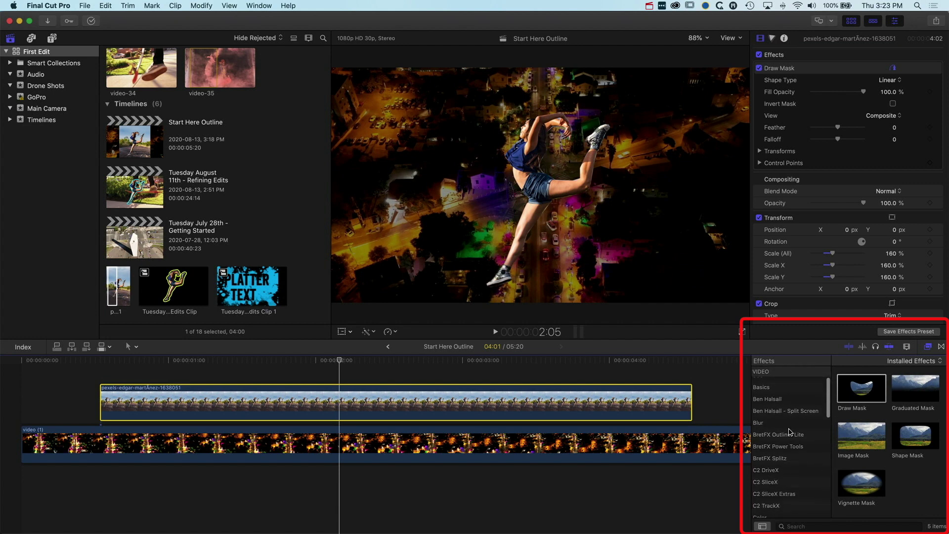
pyautogui.click(778, 450)
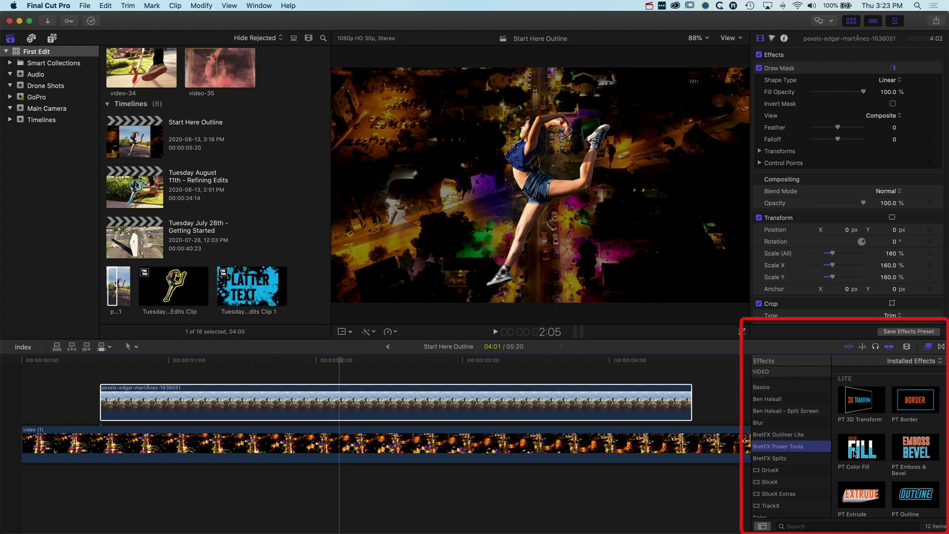
pyautogui.scroll(-3, 890, 455)
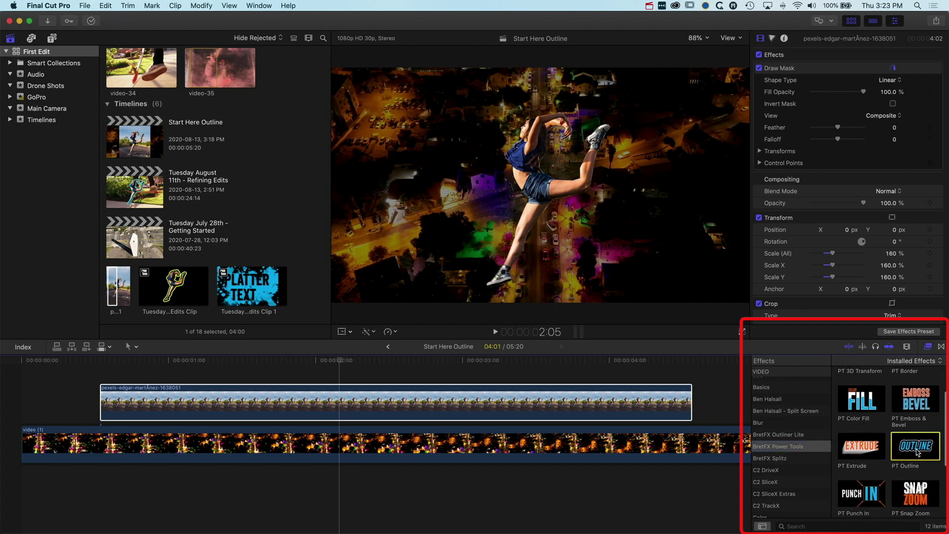
pyautogui.moveTo(910, 460); pyautogui.dragTo(599, 404)
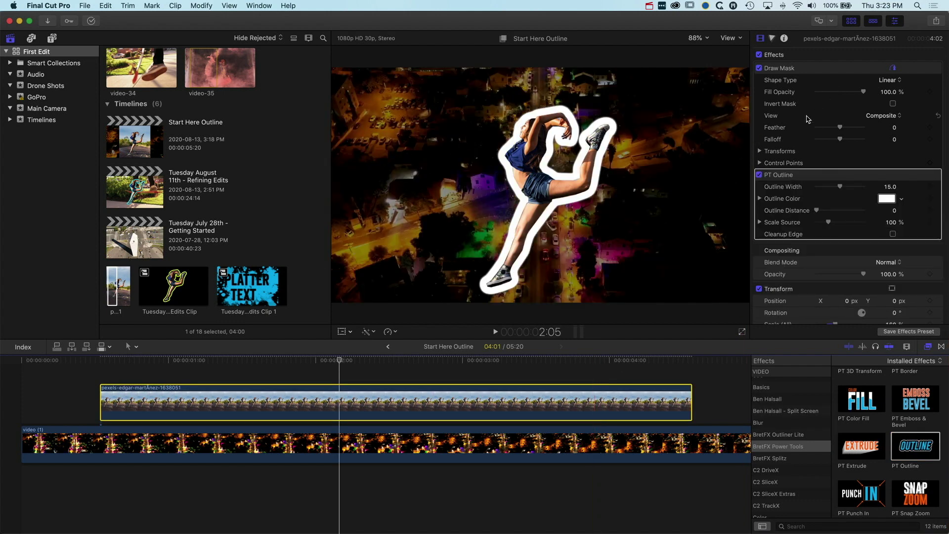
# Step: Set the PT Outline width to 9.0, the outline color to yellow and Scale Source to 105%
pyautogui.moveTo(840, 187); pyautogui.dragTo(832, 188)
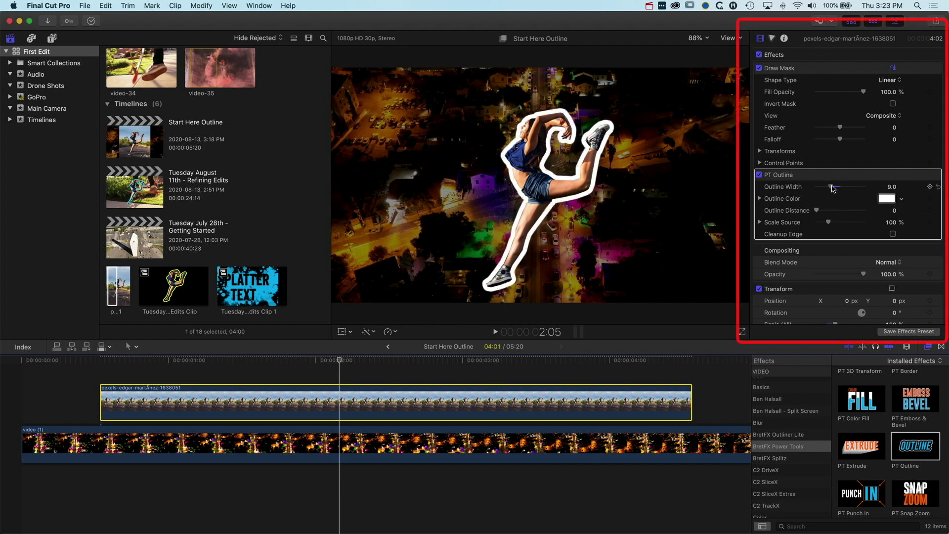
pyautogui.click(902, 201)
pyautogui.moveTo(892, 209); pyautogui.dragTo(863, 220)
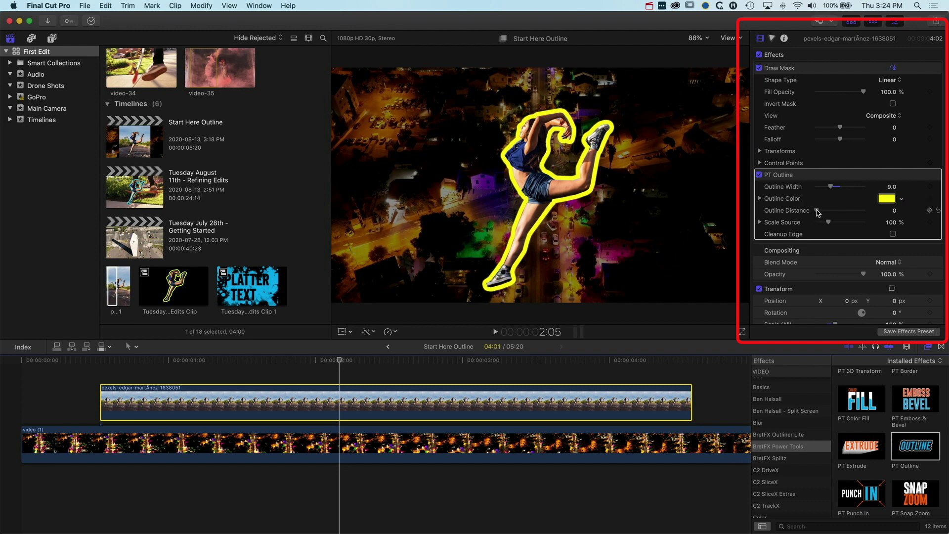
pyautogui.moveTo(817, 211)
pyautogui.mouseDown()
pyautogui.moveTo(835, 212)
pyautogui.moveTo(806, 213)
pyautogui.moveTo(830, 224)
pyautogui.mouseUp()
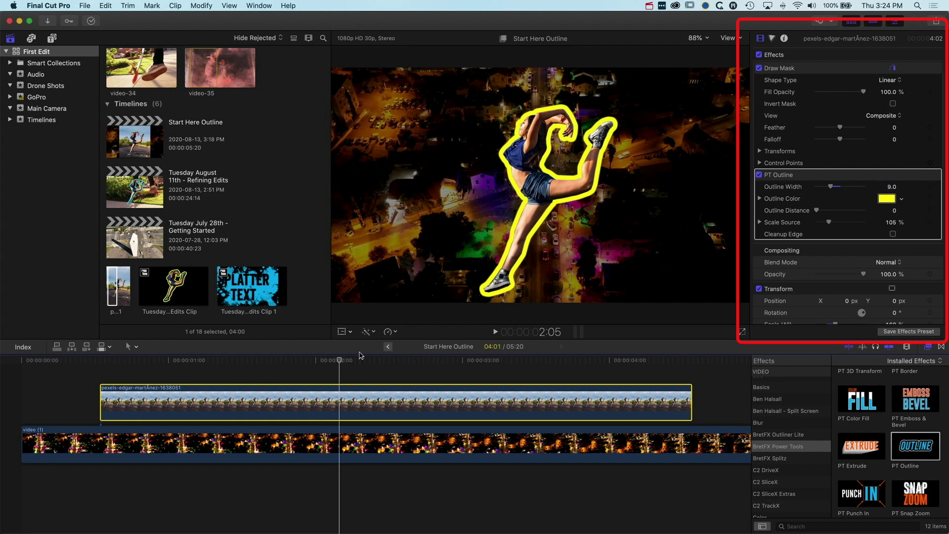
# Step: Keyframe Outline Distance from 0 near 2:05 to 10.0 near 2:15 and play back the animation
pyautogui.click(342, 360)
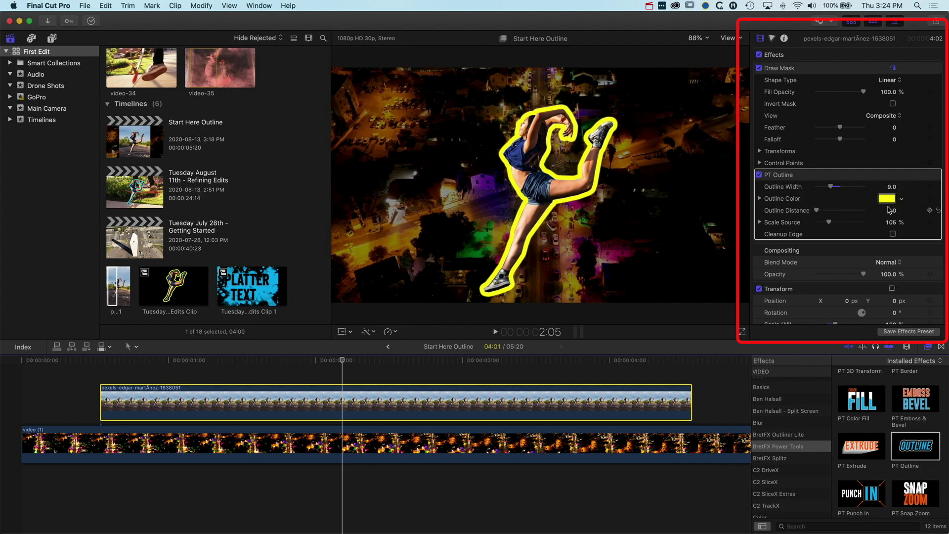
pyautogui.click(929, 211)
pyautogui.click(339, 370)
pyautogui.moveTo(342, 361); pyautogui.dragTo(394, 362)
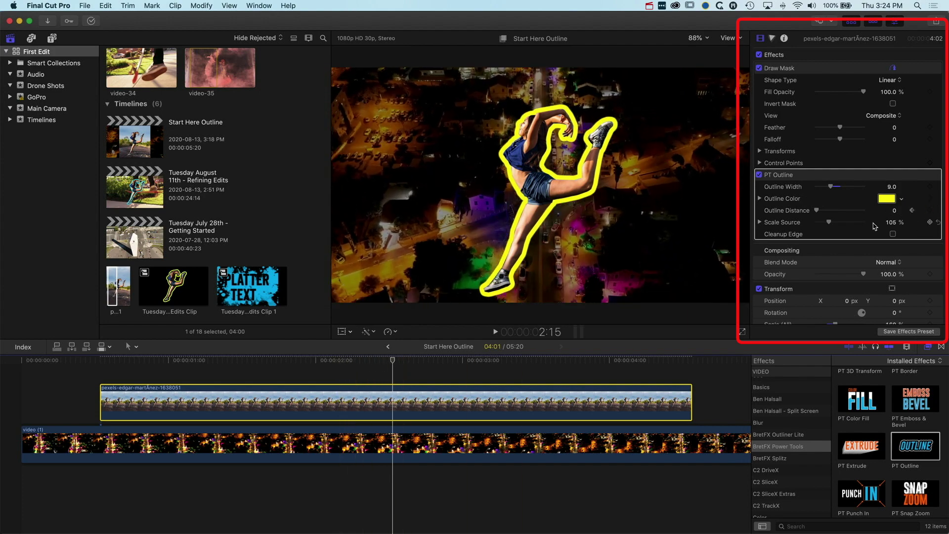
pyautogui.press('Left')
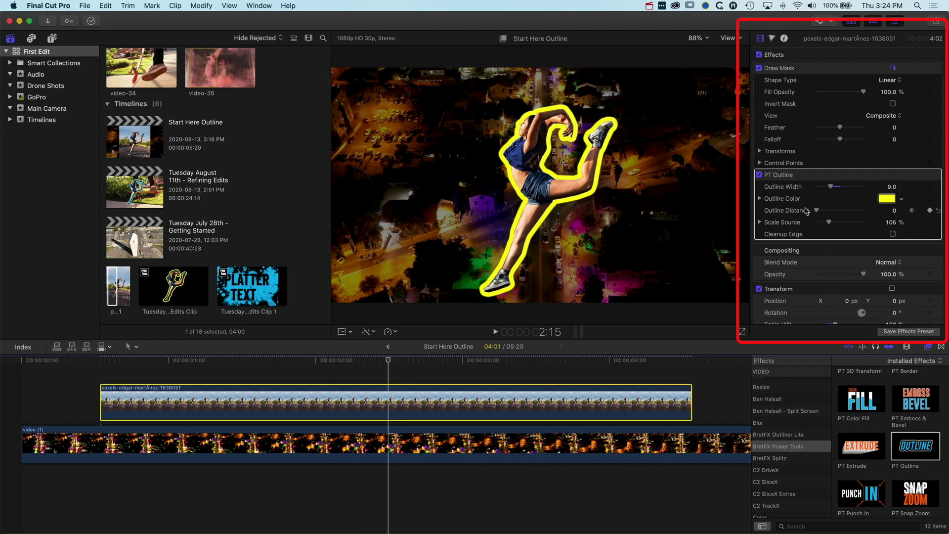
pyautogui.moveTo(815, 213); pyautogui.dragTo(832, 213)
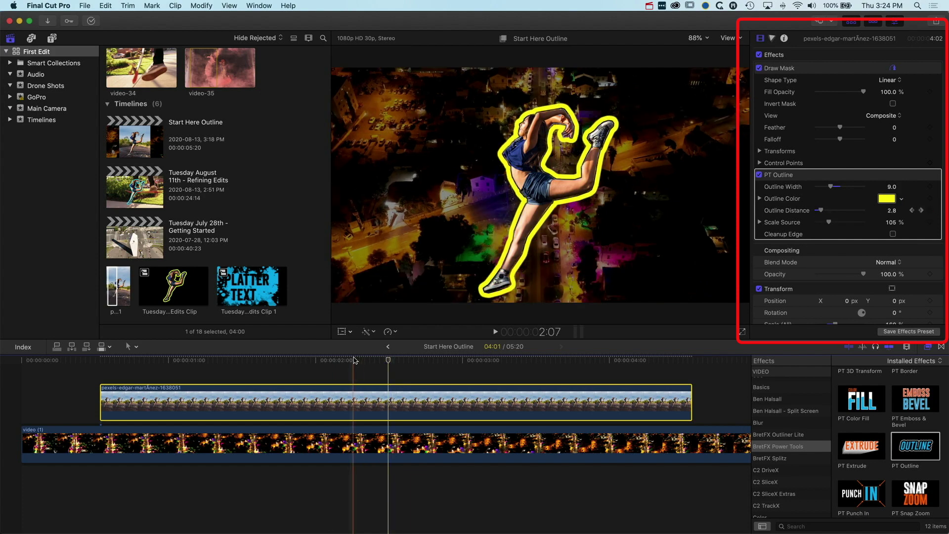
pyautogui.press('space')
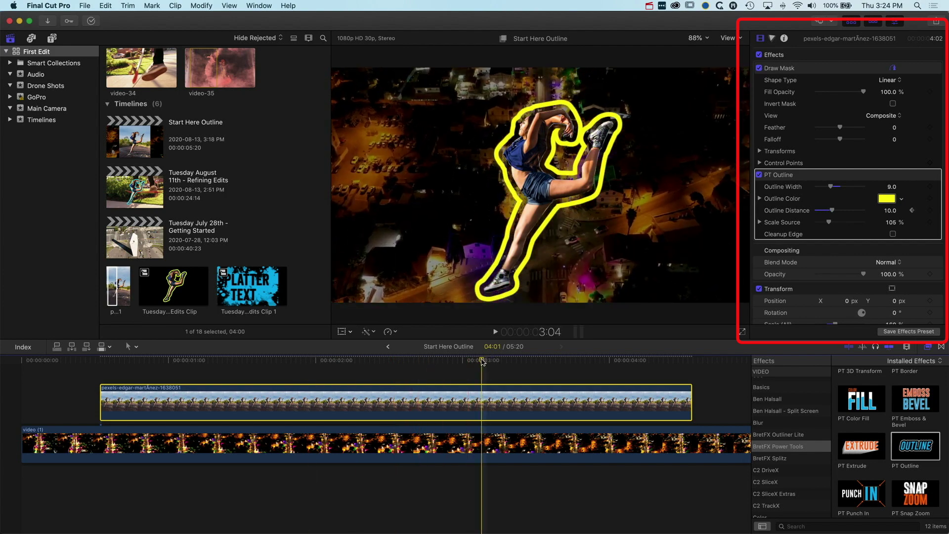
# Step: Scrub through the outline animation and reset Outline Distance to its default, clearing its keyframes
pyautogui.click(325, 361)
pyautogui.moveTo(325, 361); pyautogui.dragTo(390, 361)
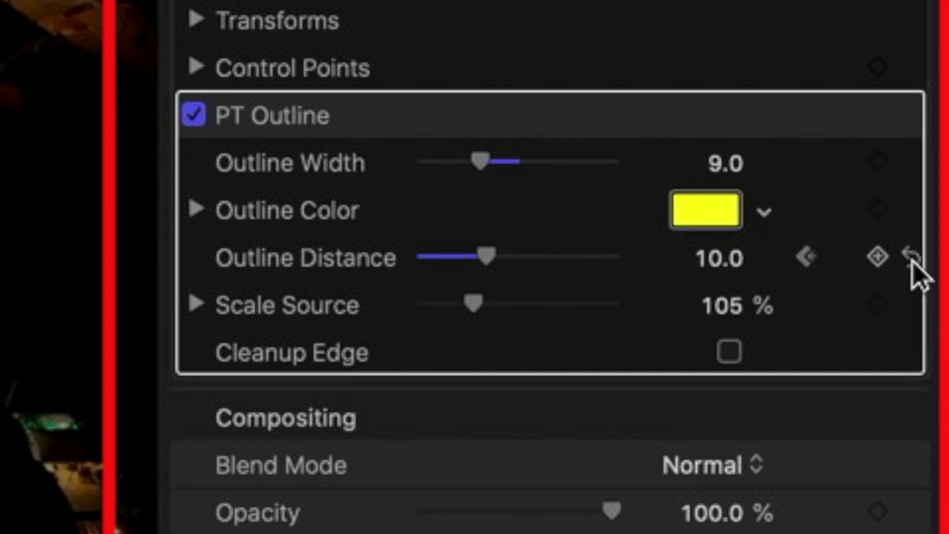
pyautogui.click(912, 257)
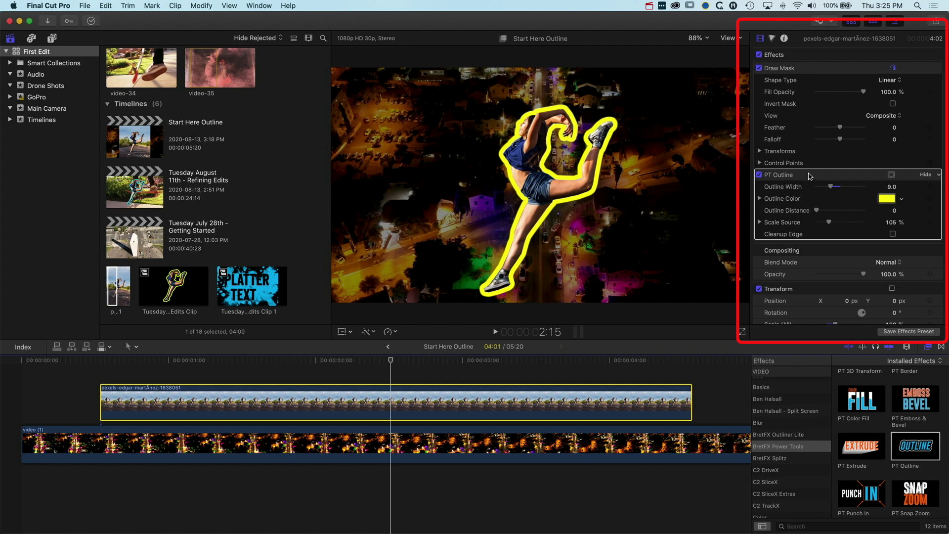
# Step: Inspect the Draw Mask edge at 600% viewer zoom and reset PT Outline's Scale Source to 100%
pyautogui.click(810, 70)
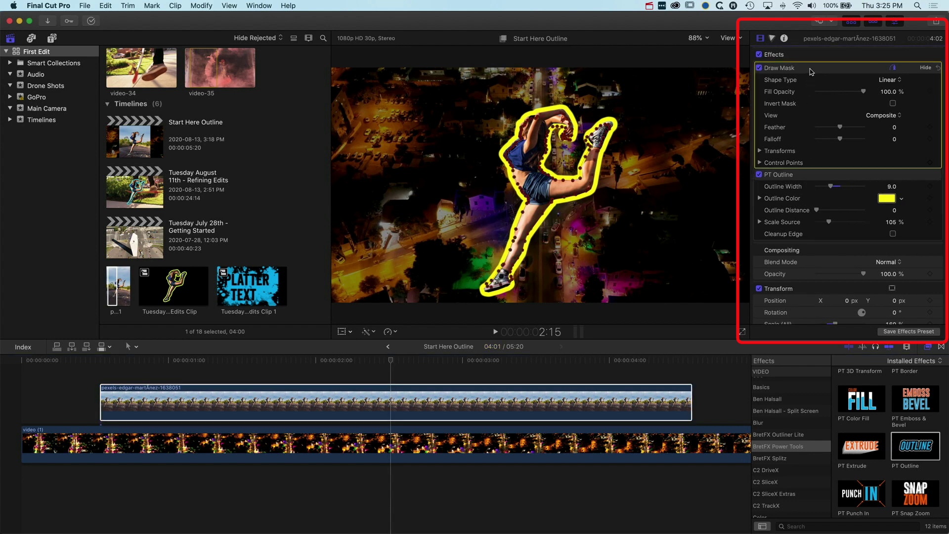
pyautogui.click(702, 39)
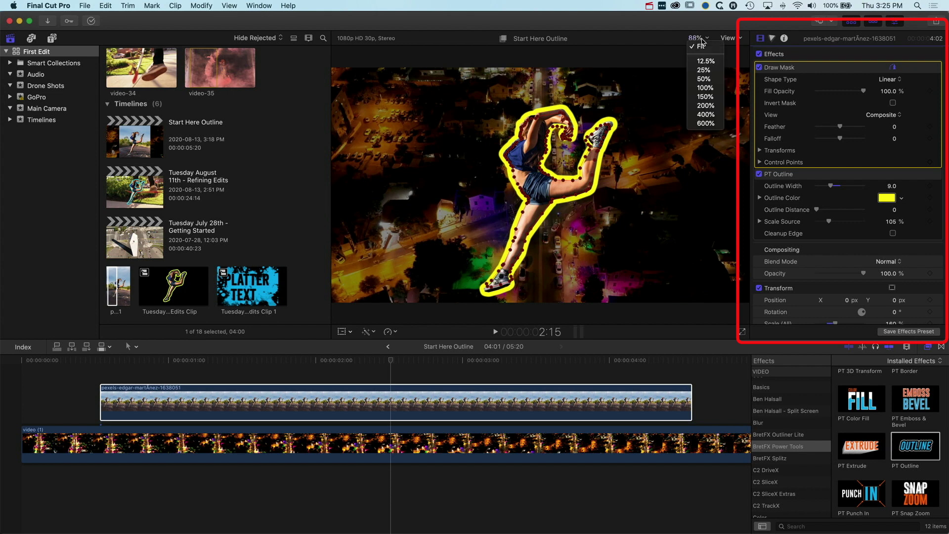
pyautogui.click(699, 123)
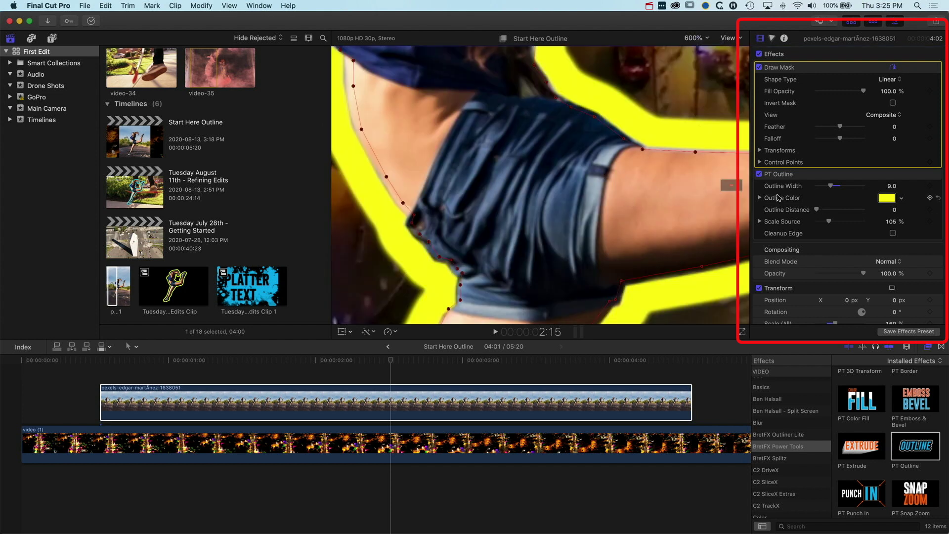
pyautogui.click(822, 238)
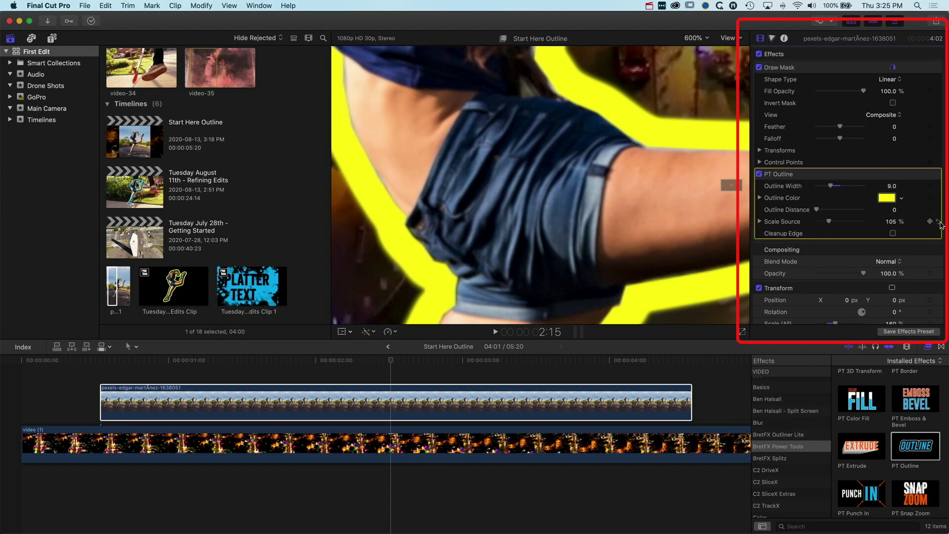
pyautogui.click(939, 222)
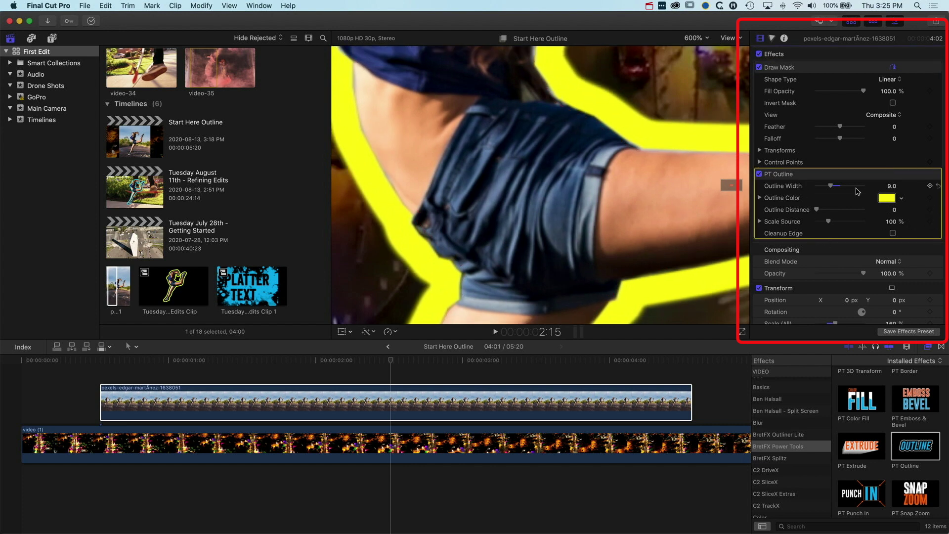
# Step: Adjust the dancer's Draw Mask control points along the top of the raised thigh and the hair behind her back
pyautogui.click(808, 73)
pyautogui.moveTo(641, 148); pyautogui.dragTo(696, 153)
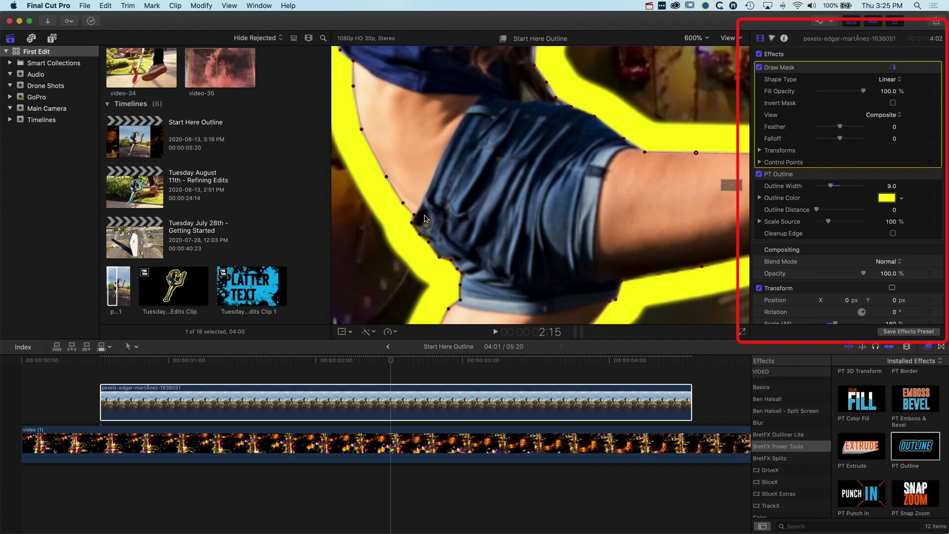
pyautogui.moveTo(729, 186); pyautogui.dragTo(729, 185)
pyautogui.scroll(5, 611, 247)
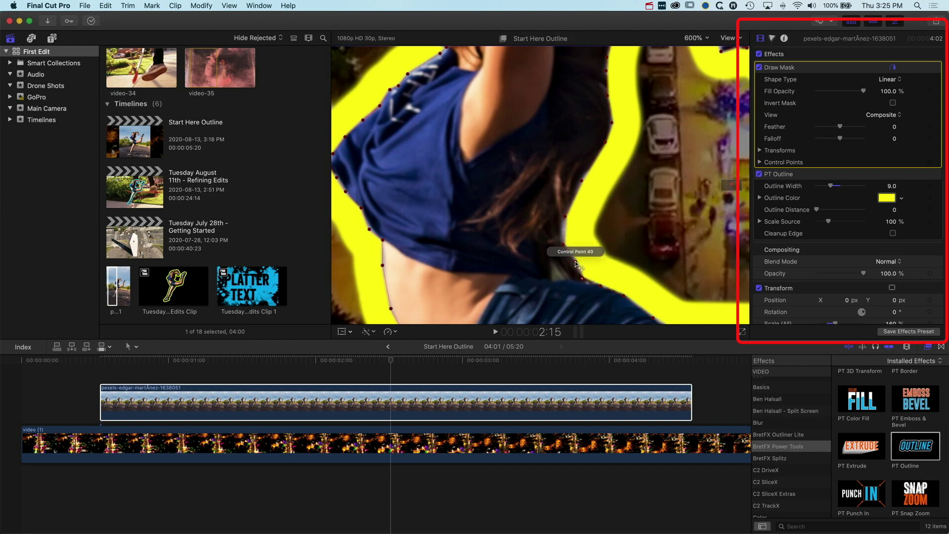
pyautogui.moveTo(563, 245); pyautogui.dragTo(563, 218)
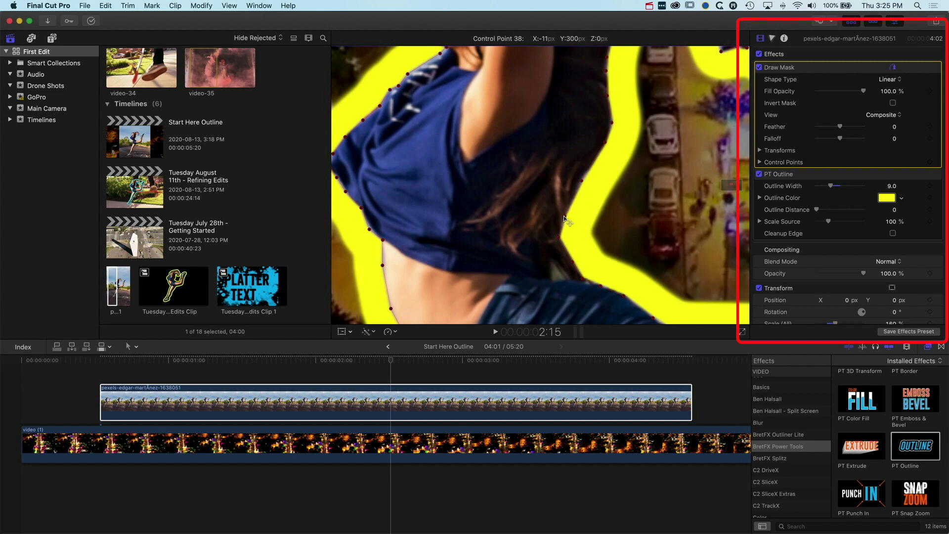
pyautogui.moveTo(580, 179); pyautogui.dragTo(580, 176)
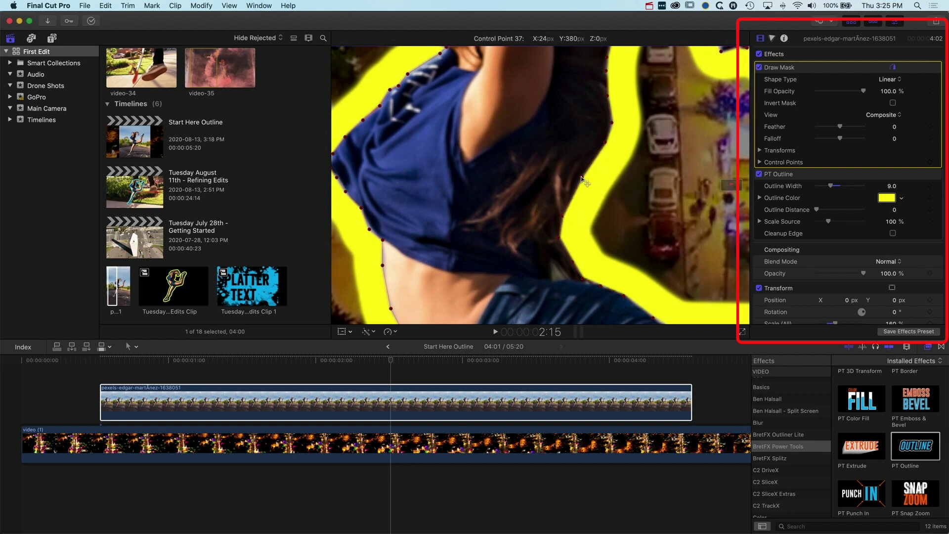
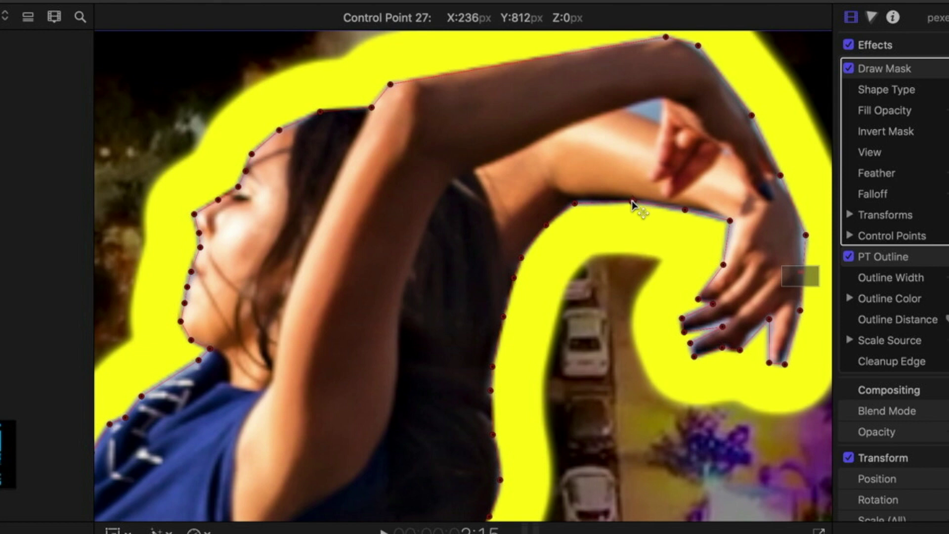
# Step: Smooth control point 27 under the far forearm and reposition the neighbouring mask points from the elbow to the wrist
pyautogui.moveTo(574, 200); pyautogui.dragTo(573, 199)
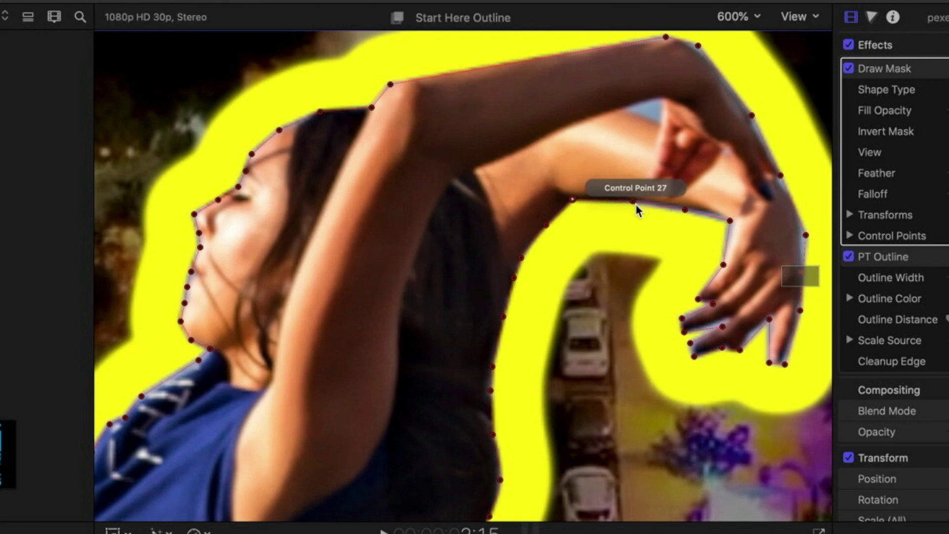
pyautogui.rightClick(634, 202)
pyautogui.click(666, 225)
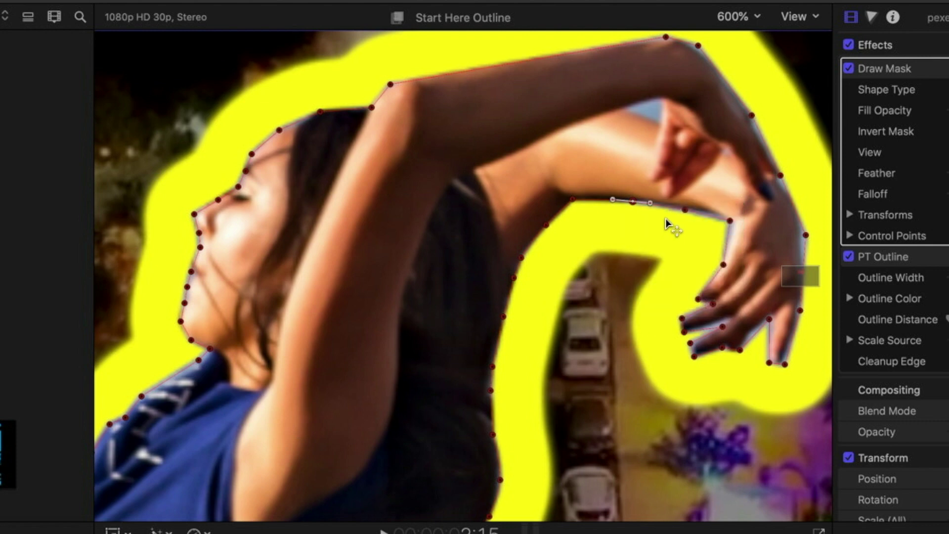
pyautogui.moveTo(683, 208); pyautogui.dragTo(699, 208)
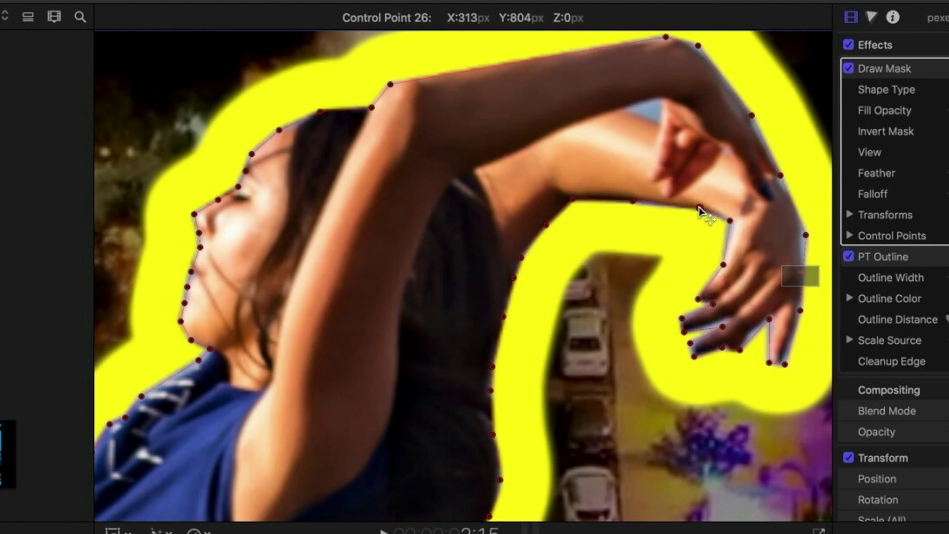
pyautogui.moveTo(631, 202); pyautogui.dragTo(632, 201)
pyautogui.moveTo(729, 222); pyautogui.dragTo(735, 226)
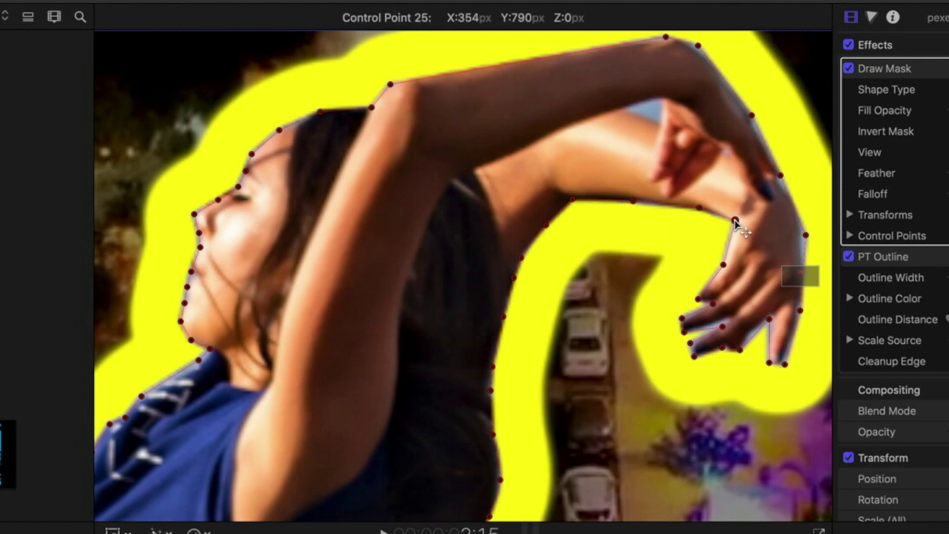
# Step: Reposition the mask control points in the gaps between the fingers to follow the finger edges
pyautogui.click(770, 319)
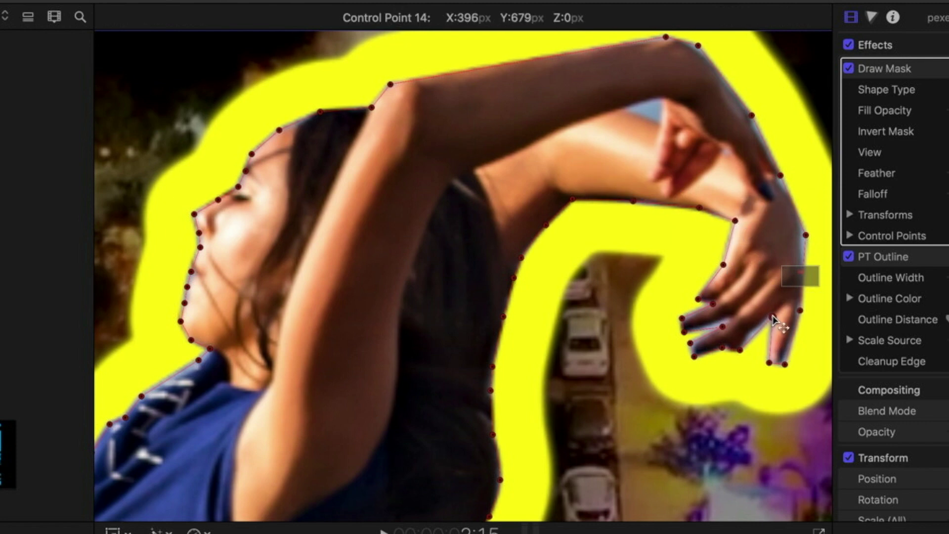
pyautogui.moveTo(773, 320); pyautogui.dragTo(729, 322)
pyautogui.click(757, 332)
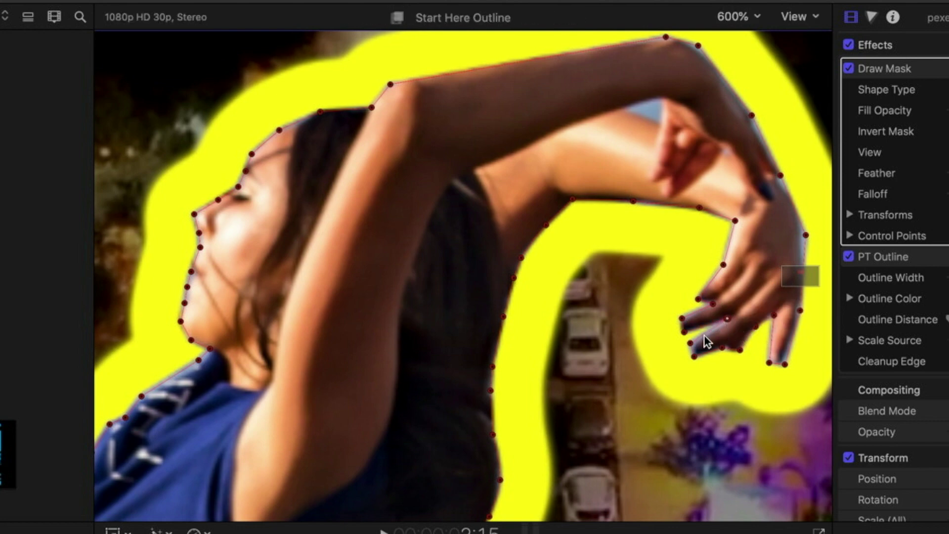
# Step: Set the fingertip mask points to Smooth, move them against the finger, and add a control point on its upper edge
pyautogui.rightClick(690, 342)
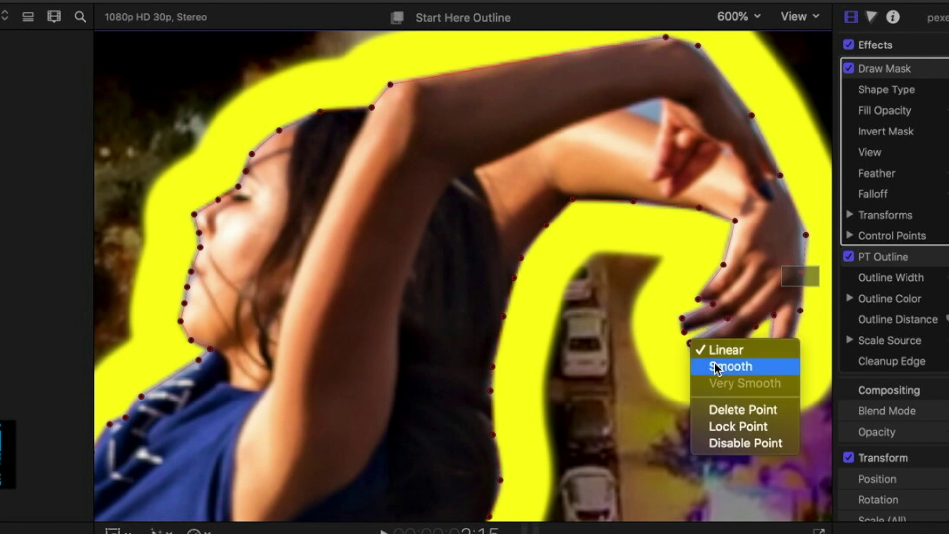
pyautogui.click(715, 368)
pyautogui.rightClick(694, 356)
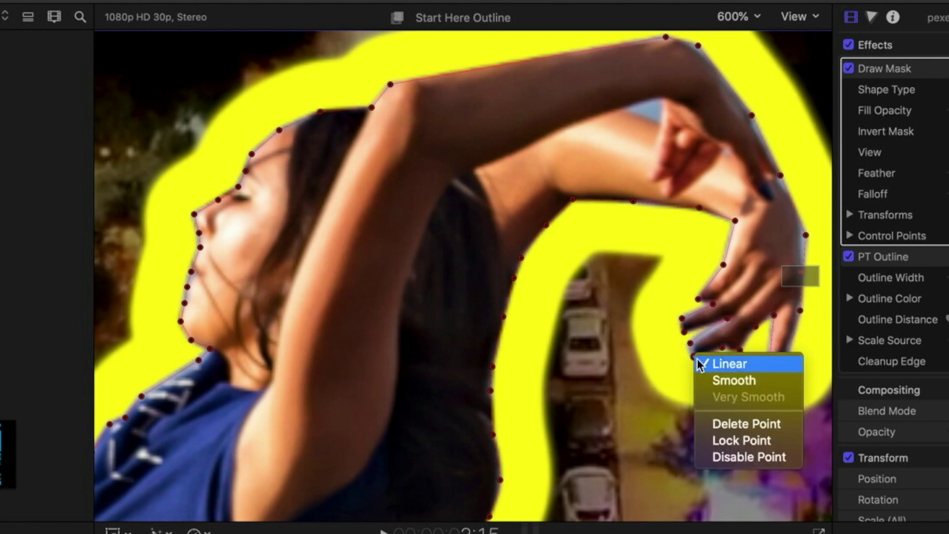
pyautogui.click(719, 381)
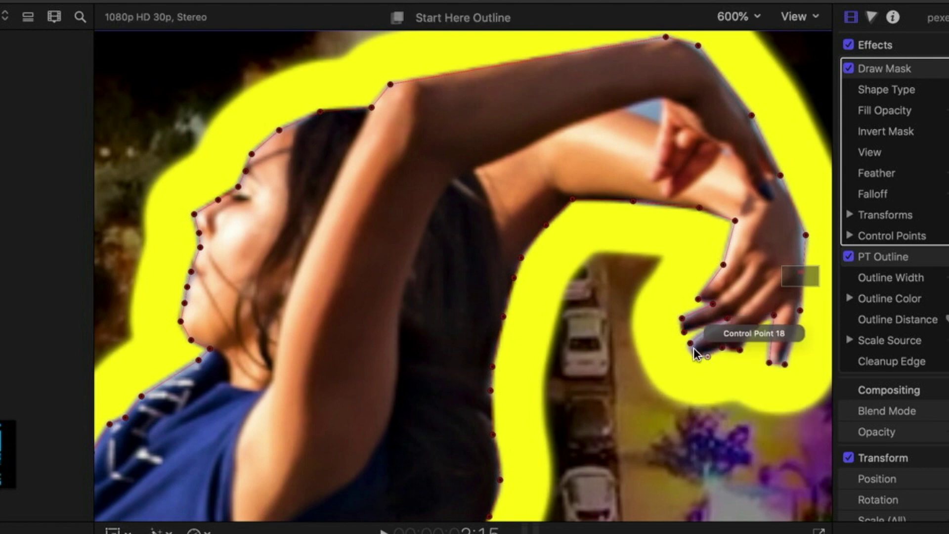
pyautogui.moveTo(693, 348); pyautogui.dragTo(702, 341)
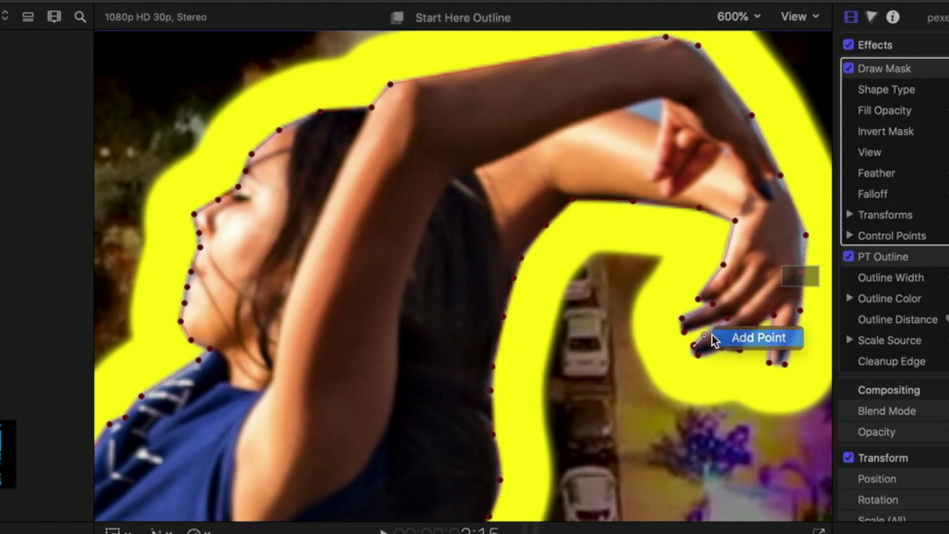
pyautogui.click(713, 334)
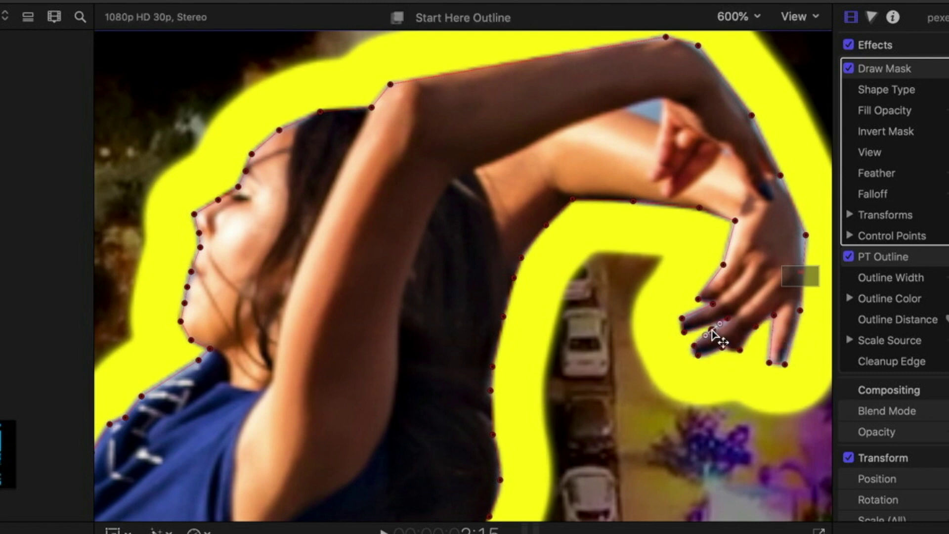
# Step: Smooth the mask point on the back of the hand and move it slightly inward
pyautogui.rightClick(806, 236)
pyautogui.click(820, 257)
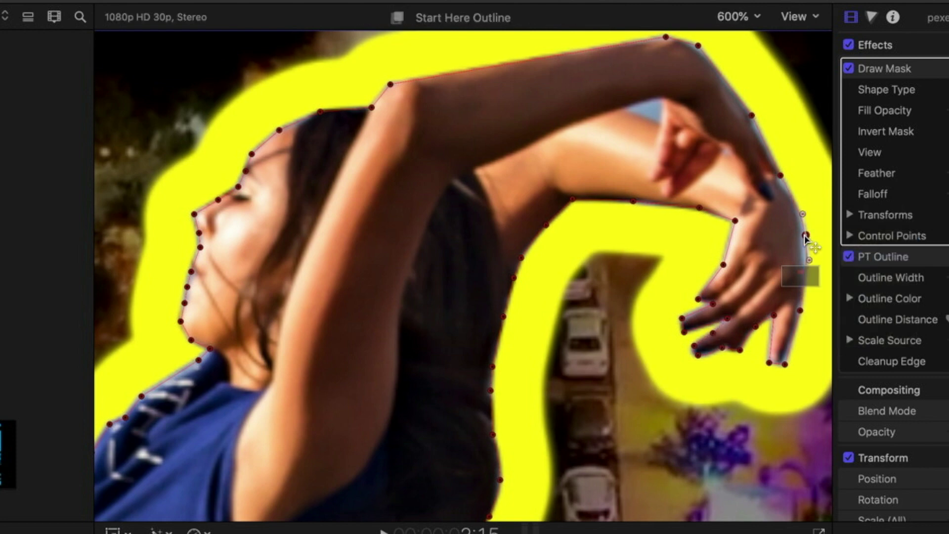
pyautogui.moveTo(806, 235); pyautogui.dragTo(799, 234)
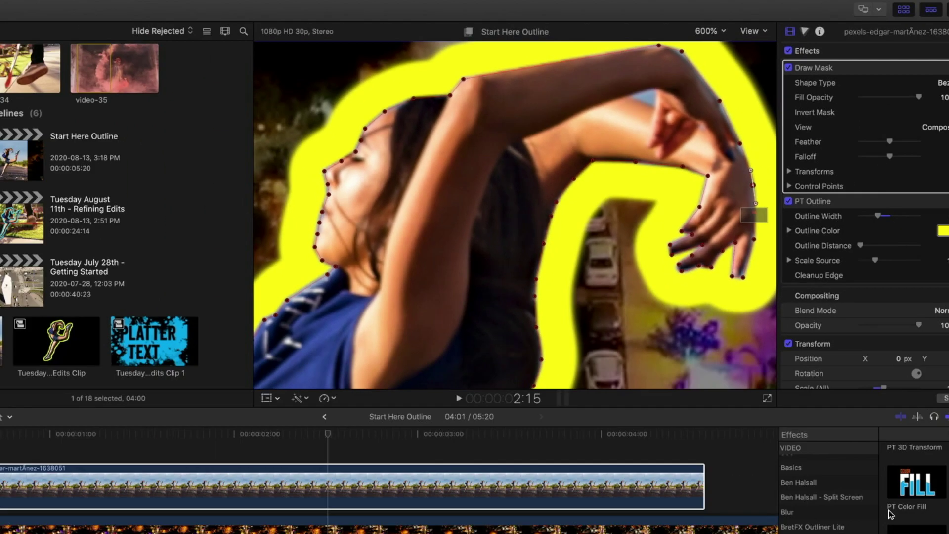
# Step: Apply a second Draw Mask to the dancer clip and draw a closed triangle around the sky gap between her arms
pyautogui.scroll(-10, 802, 448)
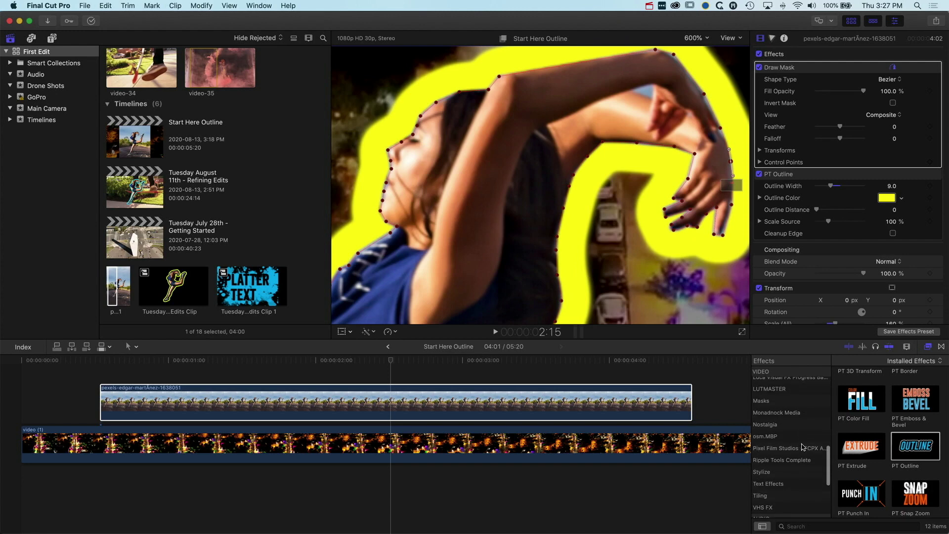
pyautogui.click(761, 427)
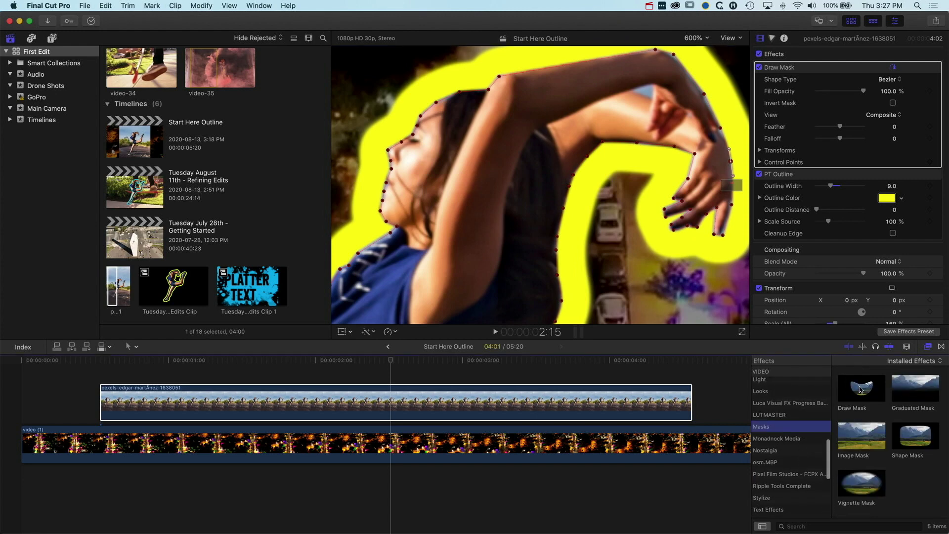
pyautogui.moveTo(861, 389); pyautogui.dragTo(549, 398)
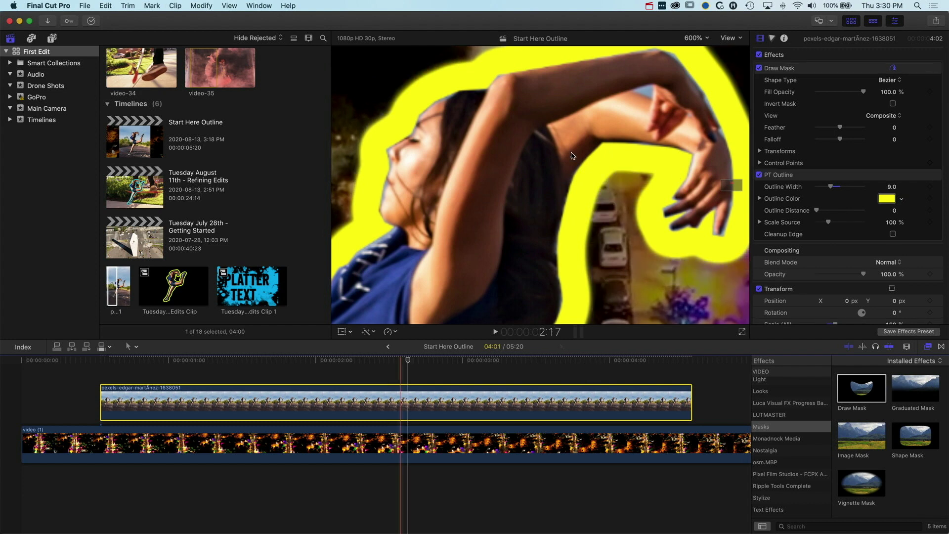
pyautogui.click(645, 91)
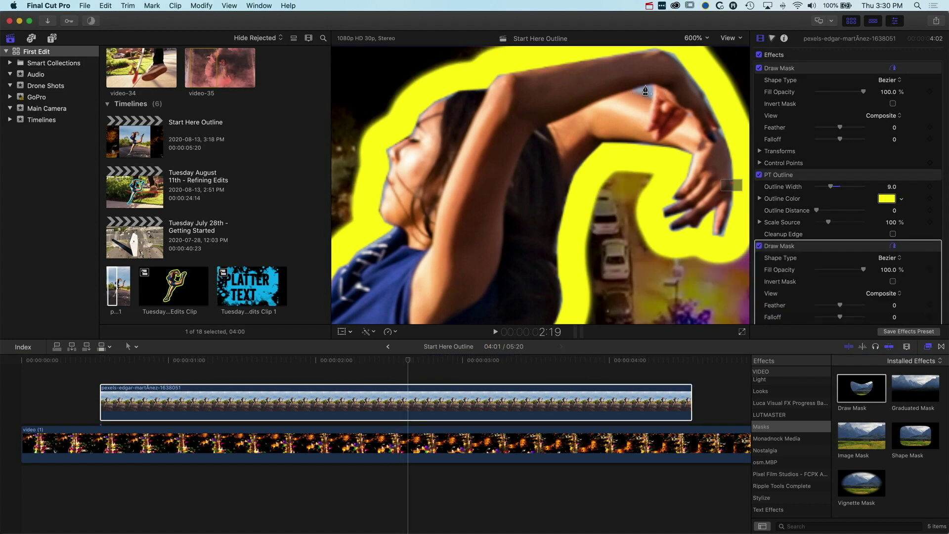
pyautogui.click(651, 86)
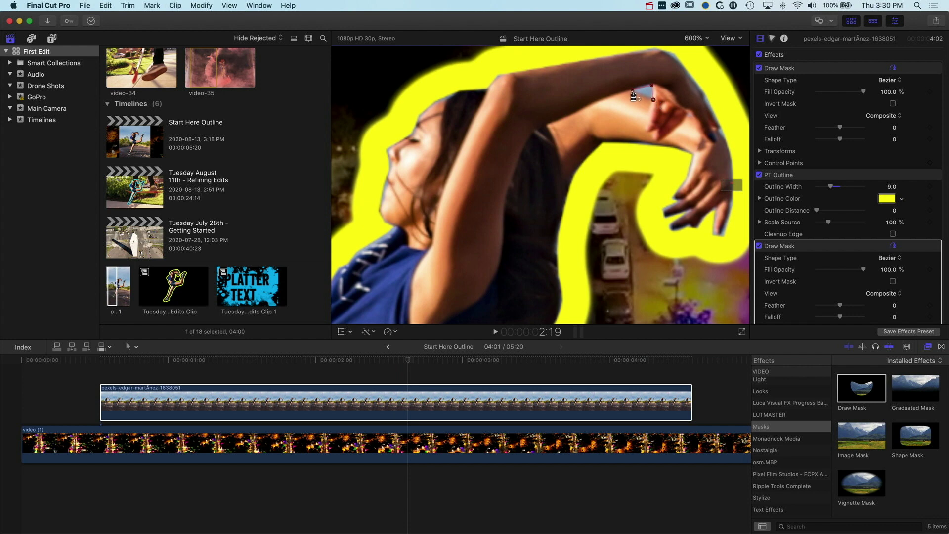
pyautogui.click(632, 91)
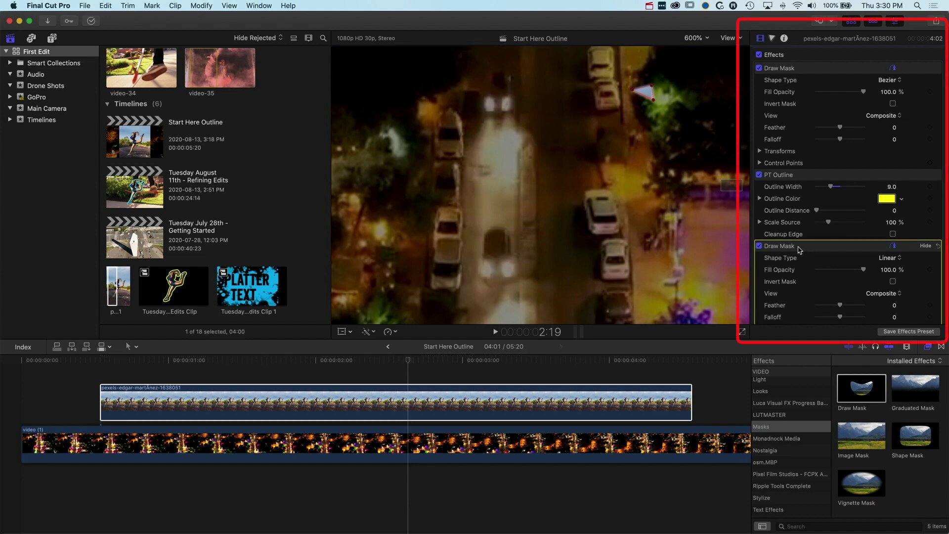
# Step: Reorder the effects as original Draw Mask, triangular Draw Mask, PT Outline, and enable Invert Mask on the triangular one
pyautogui.moveTo(799, 250); pyautogui.dragTo(787, 80)
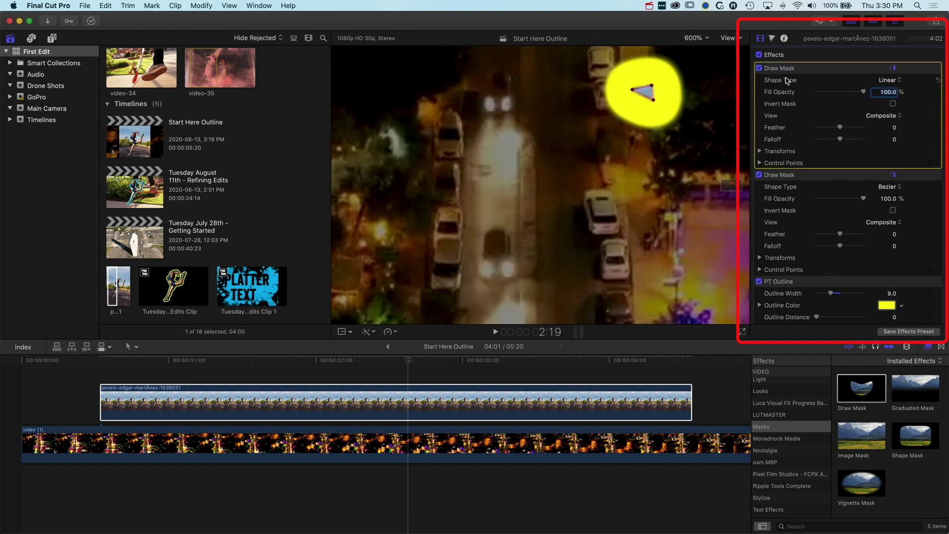
pyautogui.moveTo(800, 177); pyautogui.dragTo(797, 68)
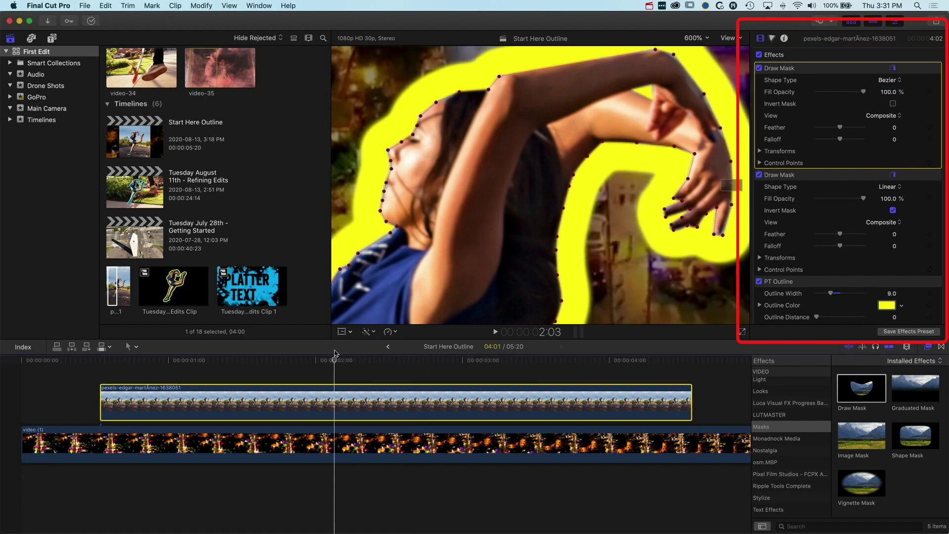
# Step: Fit the whole frame in the viewer and review the outlined dancer without mask controls at several points in the timeline
pyautogui.click(427, 364)
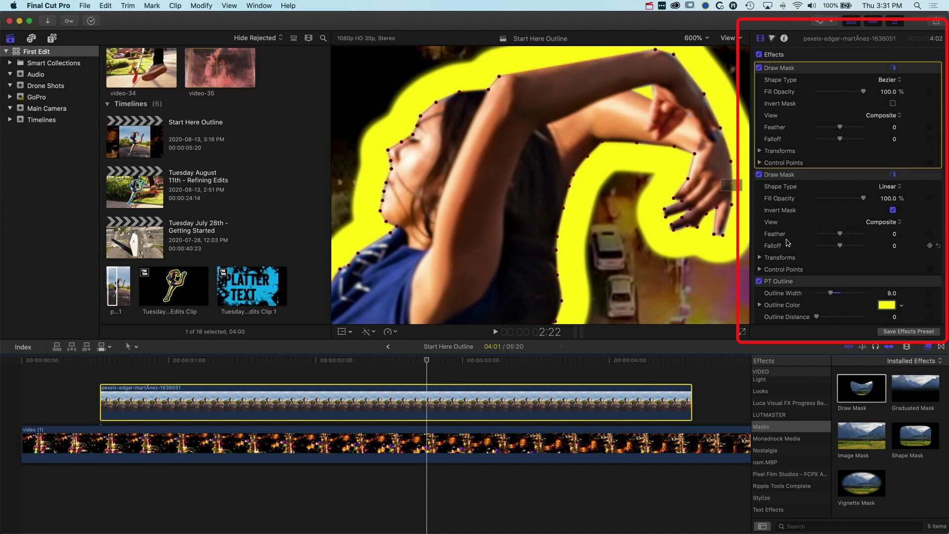
pyautogui.scroll(-1, 798, 174)
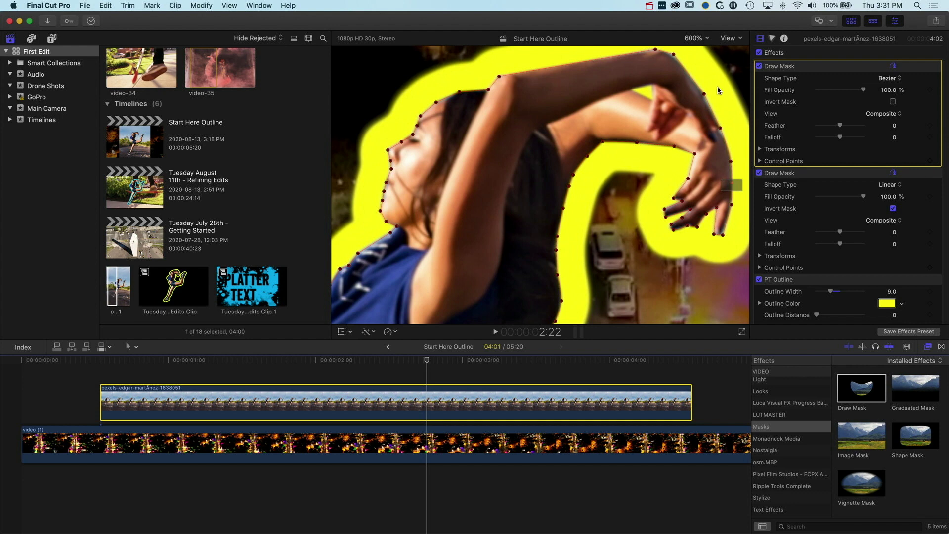
pyautogui.click(693, 45)
pyautogui.click(694, 47)
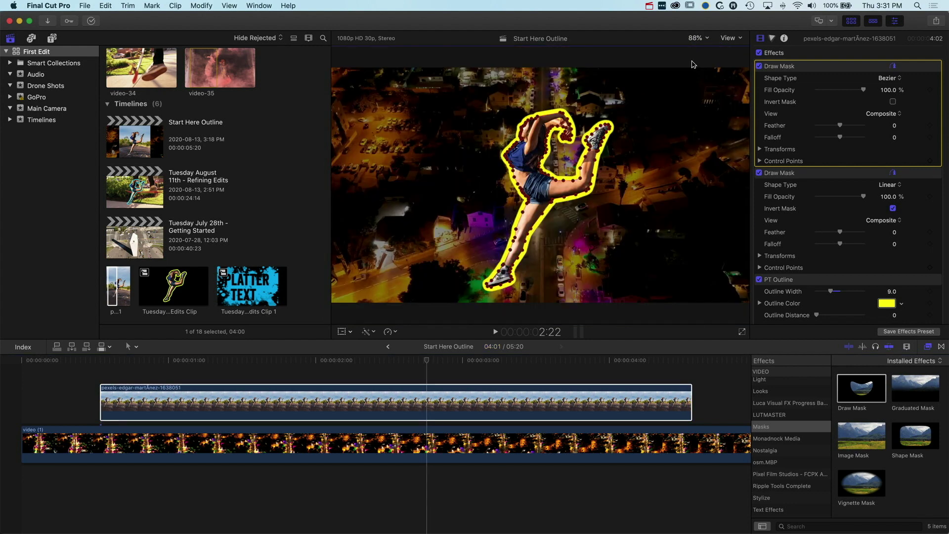
pyautogui.click(470, 374)
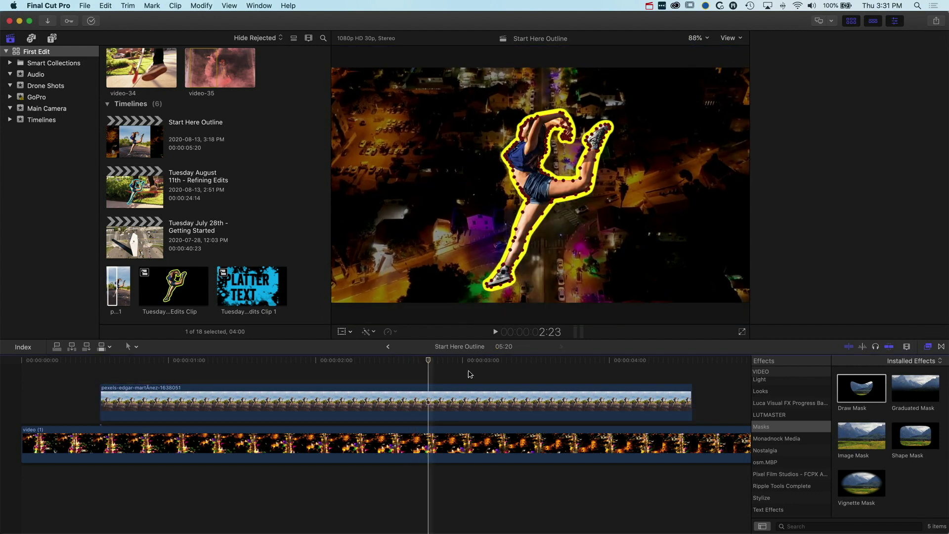
pyautogui.press('cmd+4')
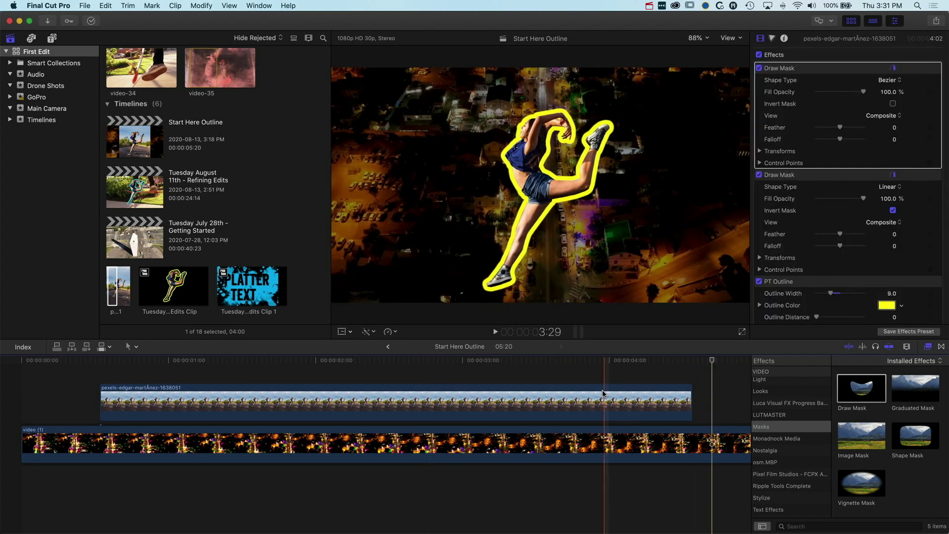
pyautogui.click(712, 395)
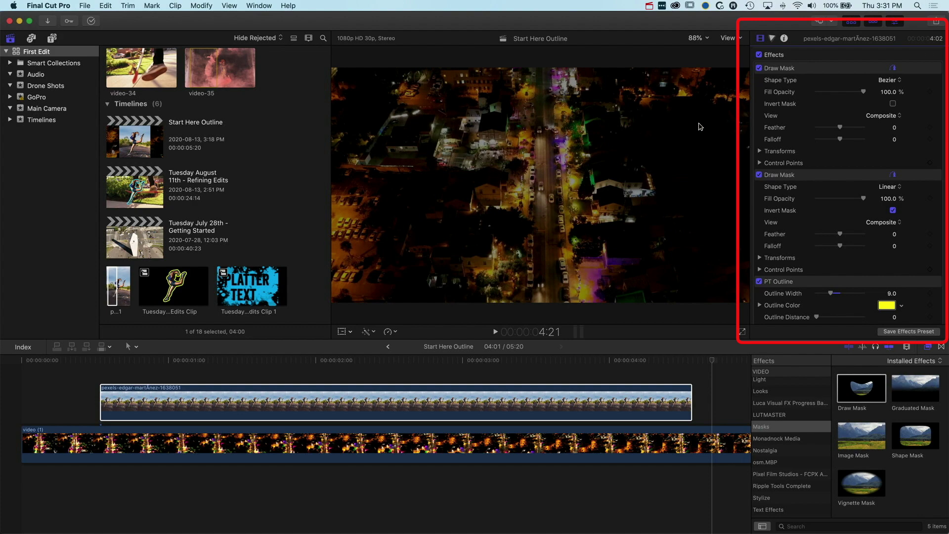
pyautogui.moveTo(425, 360); pyautogui.dragTo(393, 359)
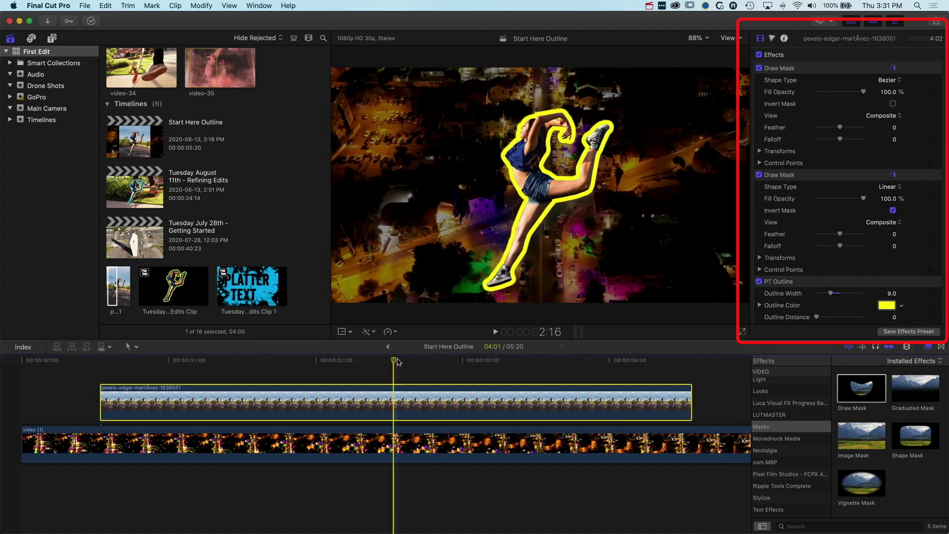
pyautogui.press('j')
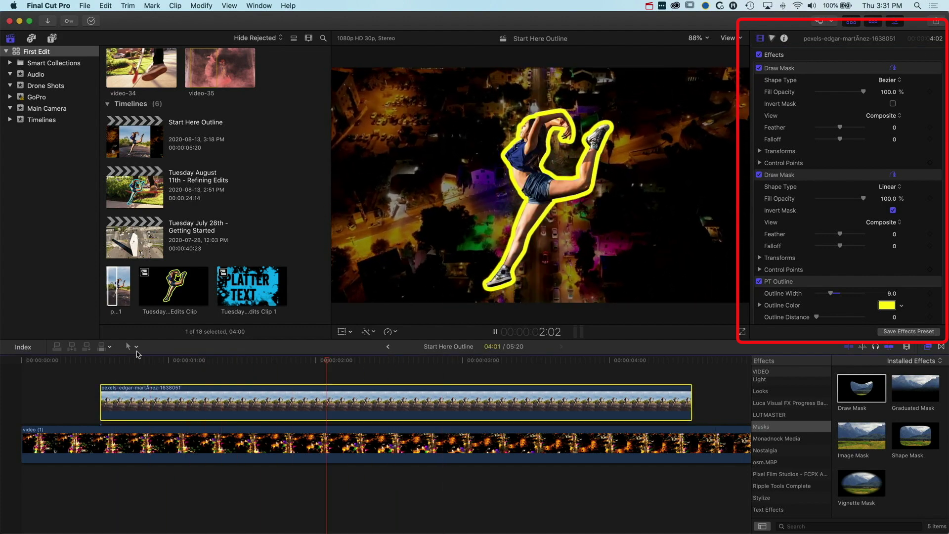
pyautogui.click(375, 360)
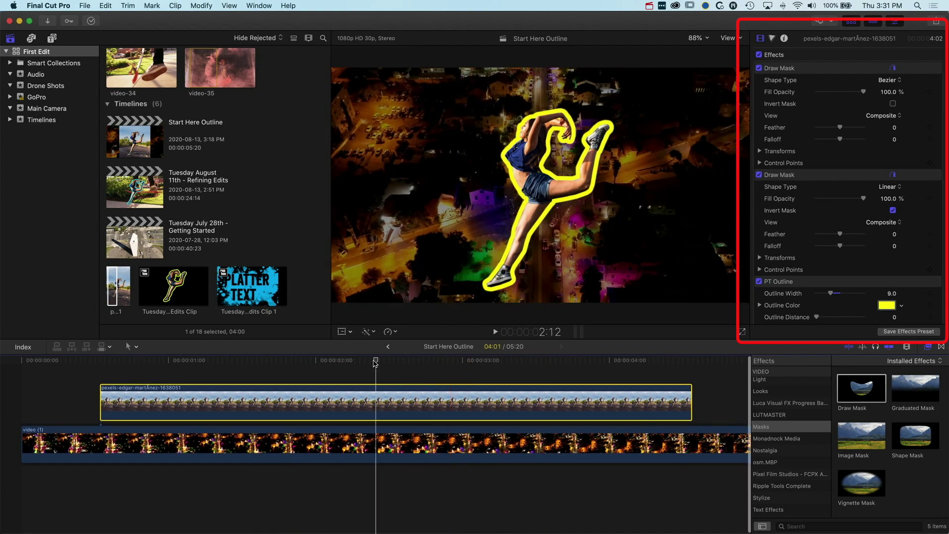
# Step: Add the PT Splatter Text title from BretFX Power Tools between the drone clip and the dancer clip, starting about 4 frames in
pyautogui.click(358, 396)
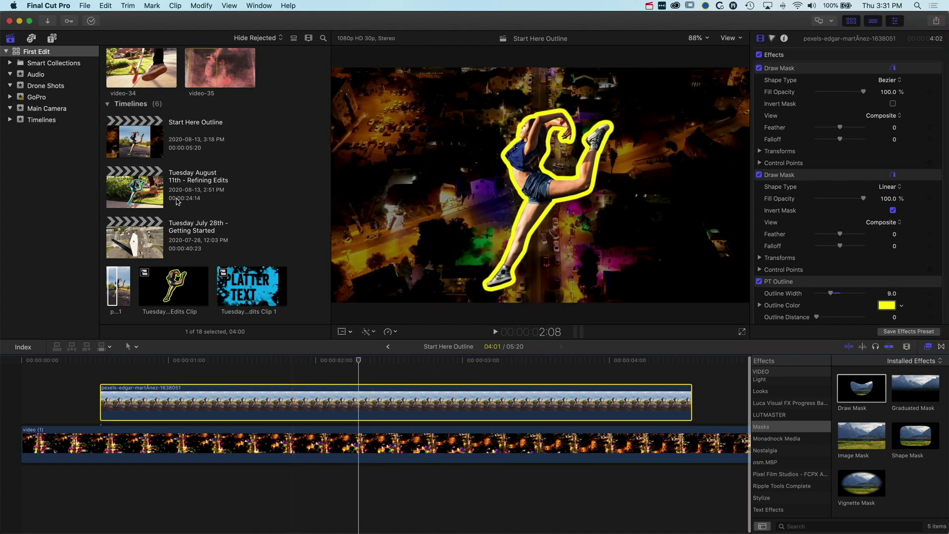
pyautogui.click(53, 38)
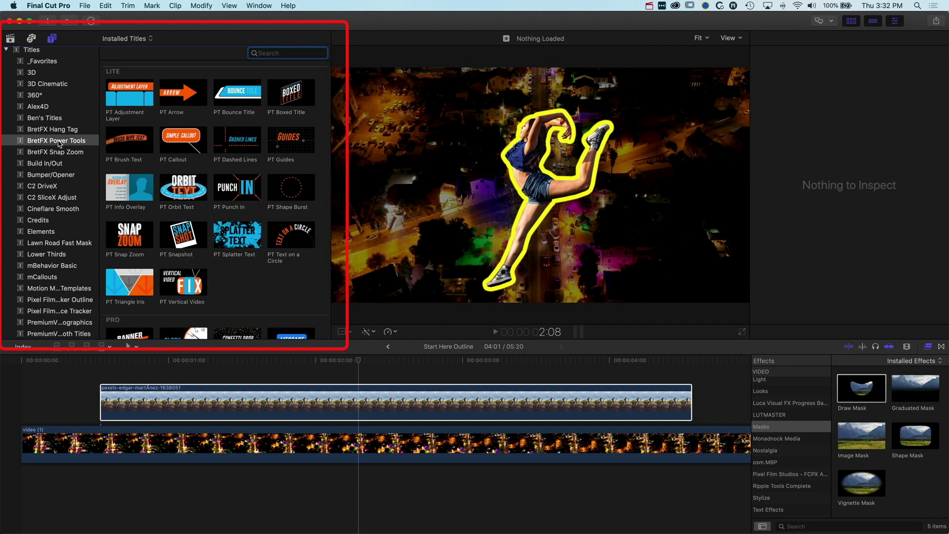
pyautogui.scroll(-5, 229, 206)
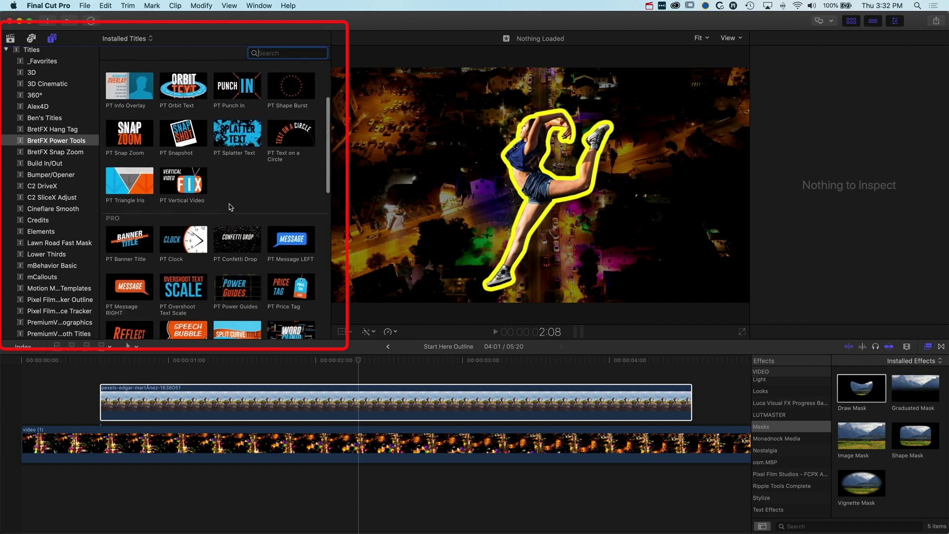
pyautogui.scroll(5, 229, 206)
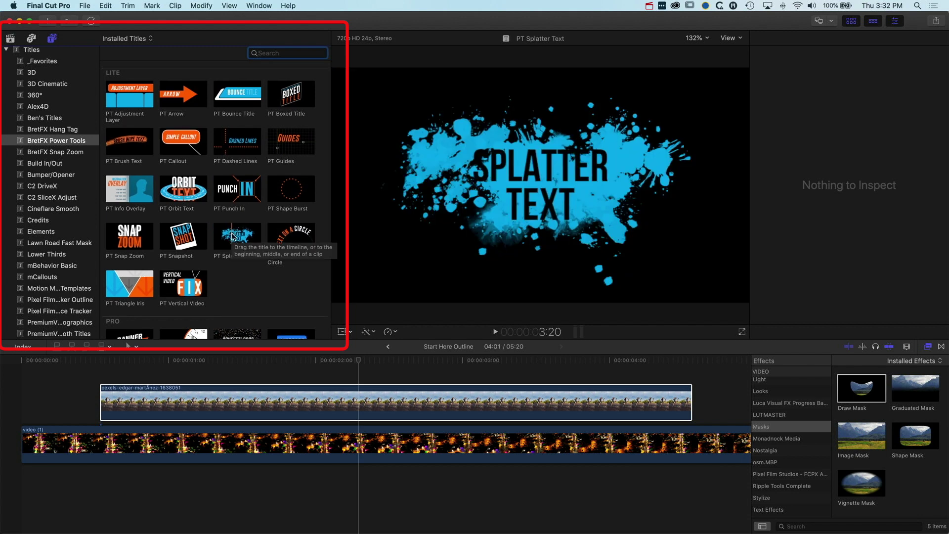
pyautogui.click(232, 235)
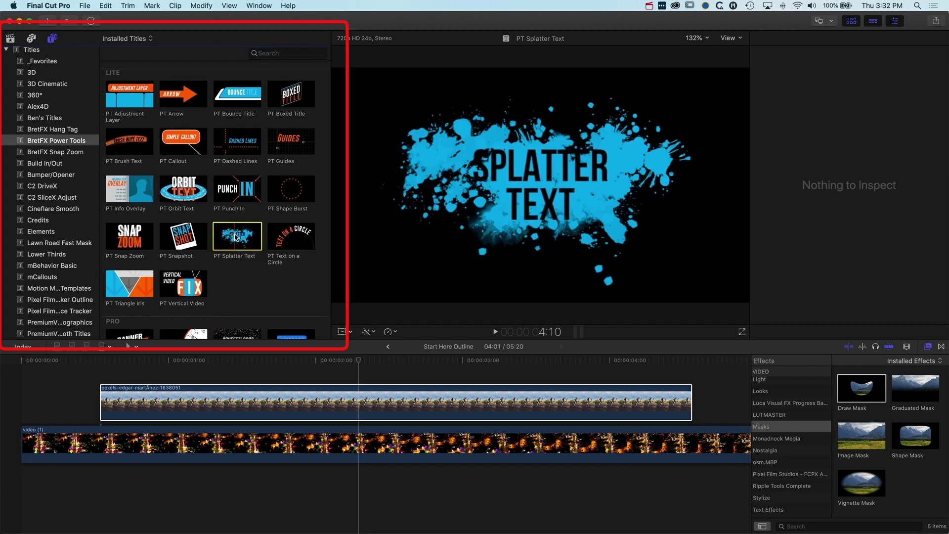
pyautogui.moveTo(236, 237); pyautogui.dragTo(44, 420)
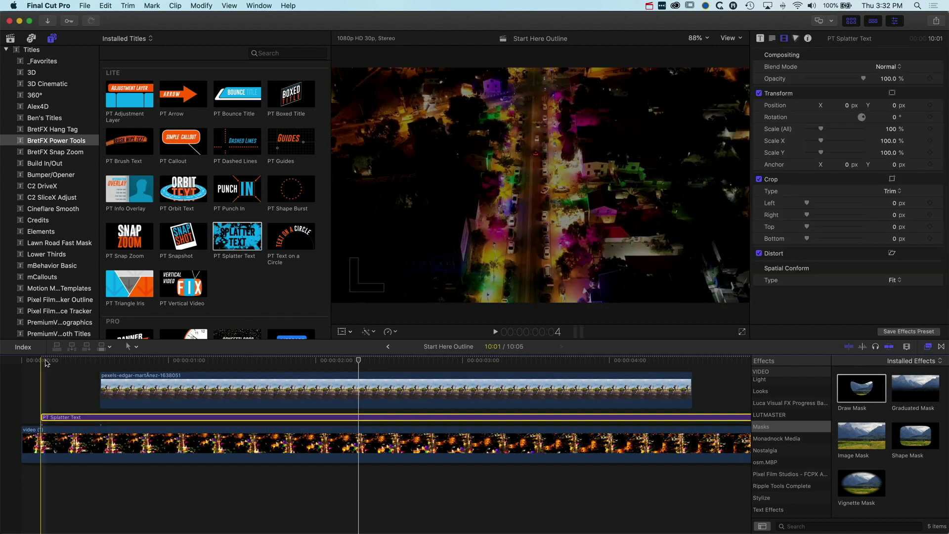
# Step: Play back the splatter title behind the dancer and shift the dancer clip slightly later in the timeline
pyautogui.press('space')
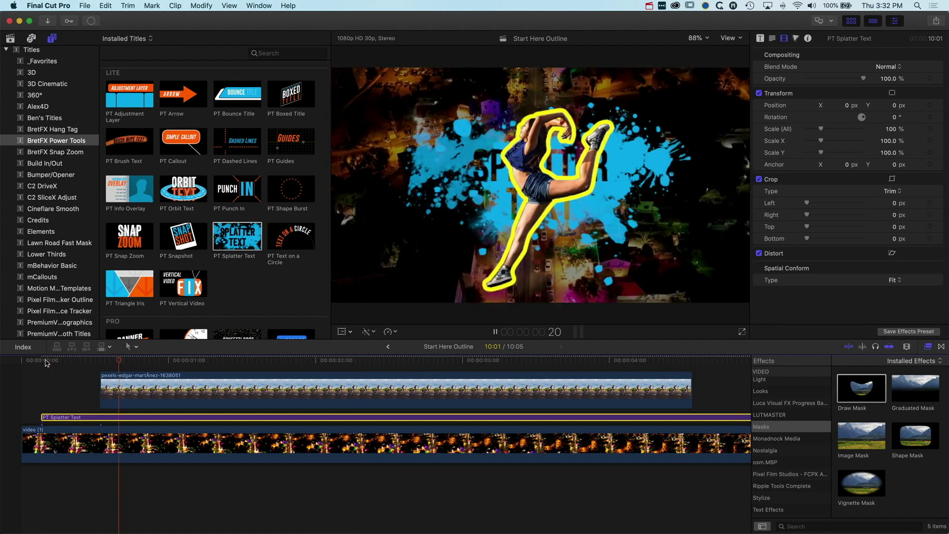
pyautogui.press('space')
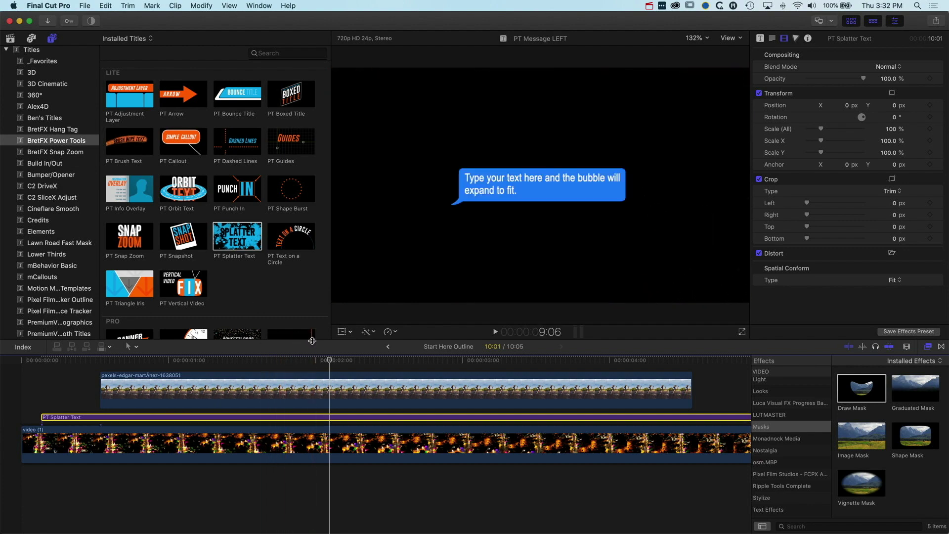
pyautogui.click(275, 374)
pyautogui.moveTo(261, 365); pyautogui.dragTo(300, 366)
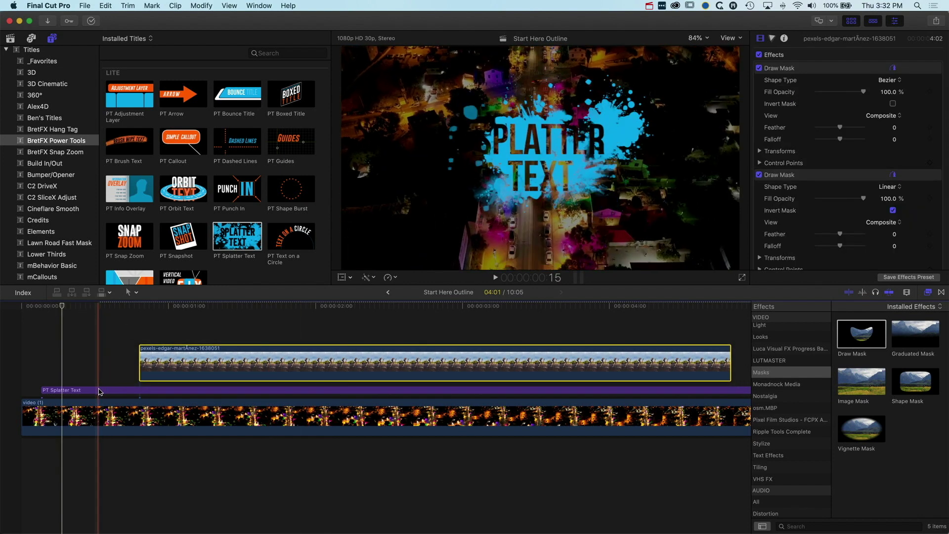
# Step: Set the splatter title's text to CITY OF / DANCE on two lines and play it back from its start
pyautogui.click(100, 392)
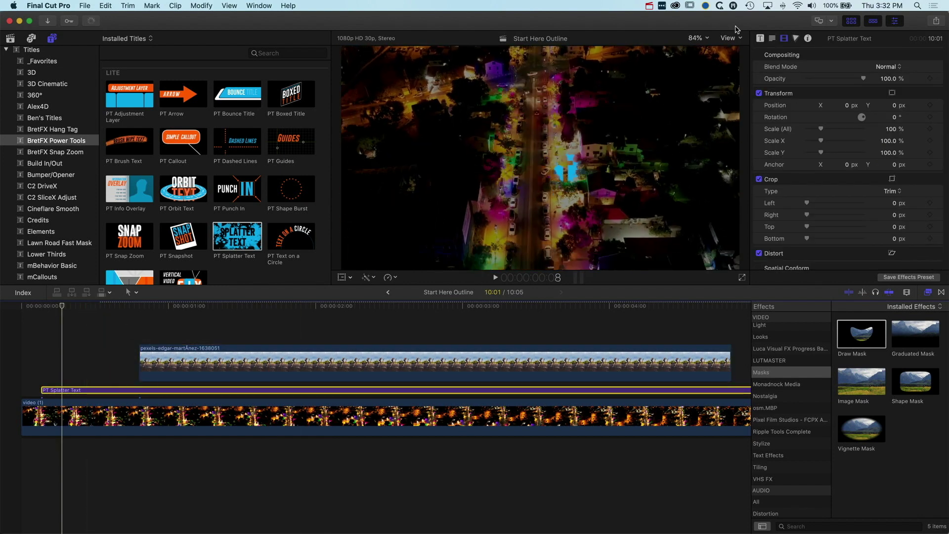
pyautogui.click(773, 39)
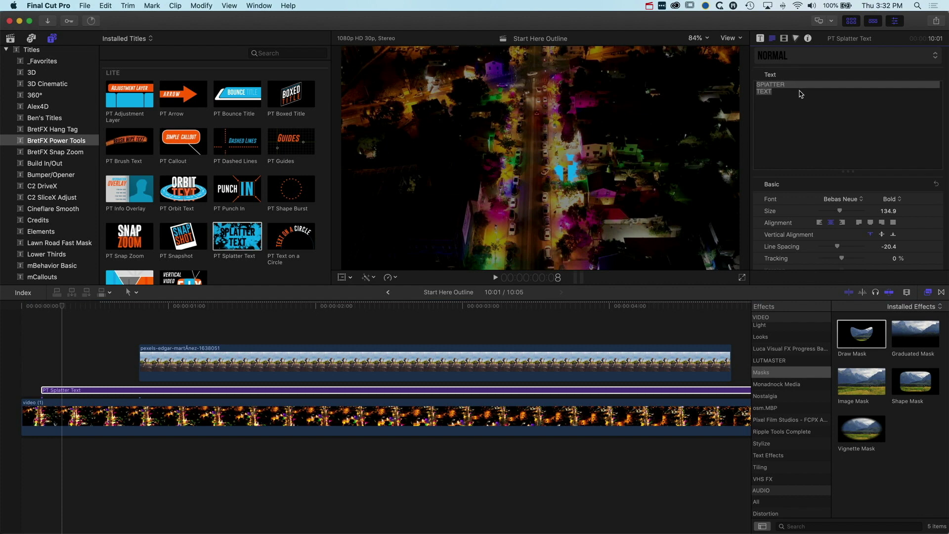
pyautogui.write('Cl')
pyautogui.write('TY OF')
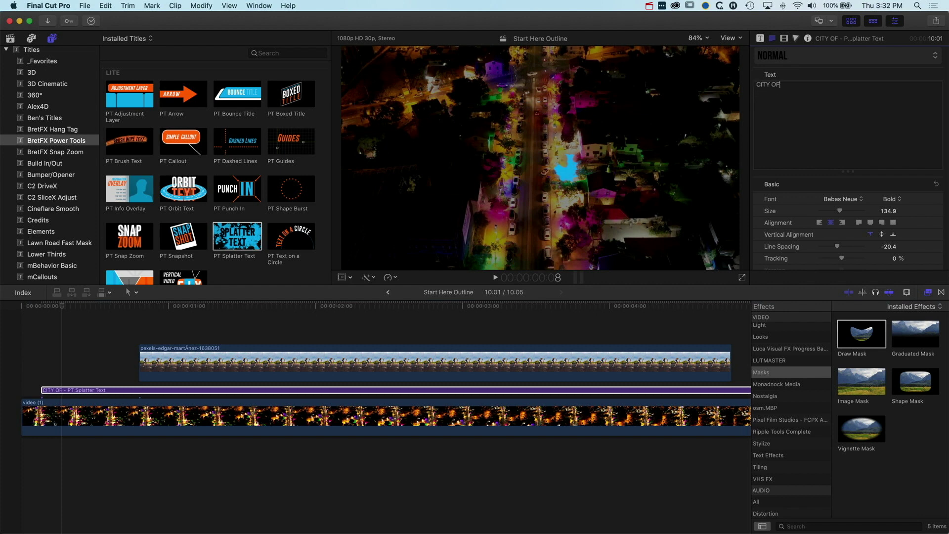
pyautogui.write(' DANCE')
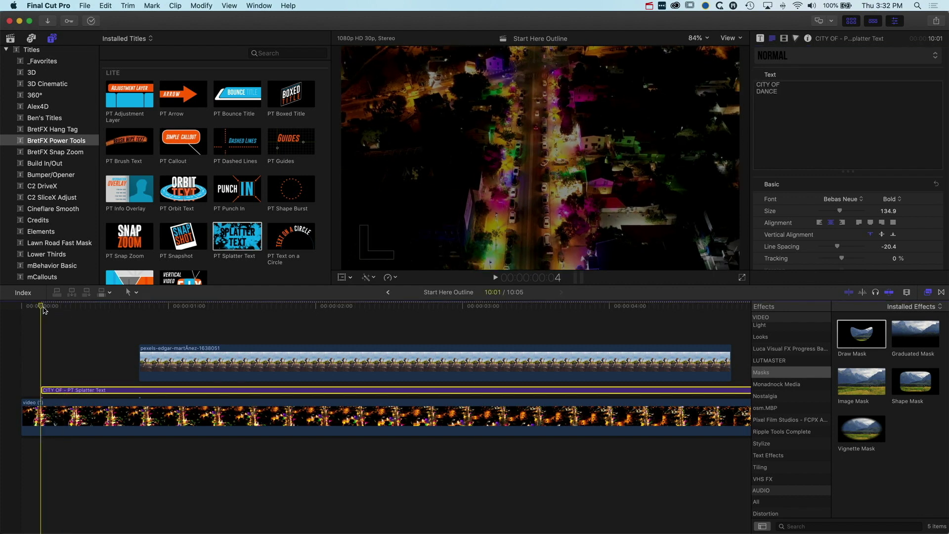
pyautogui.press('space')
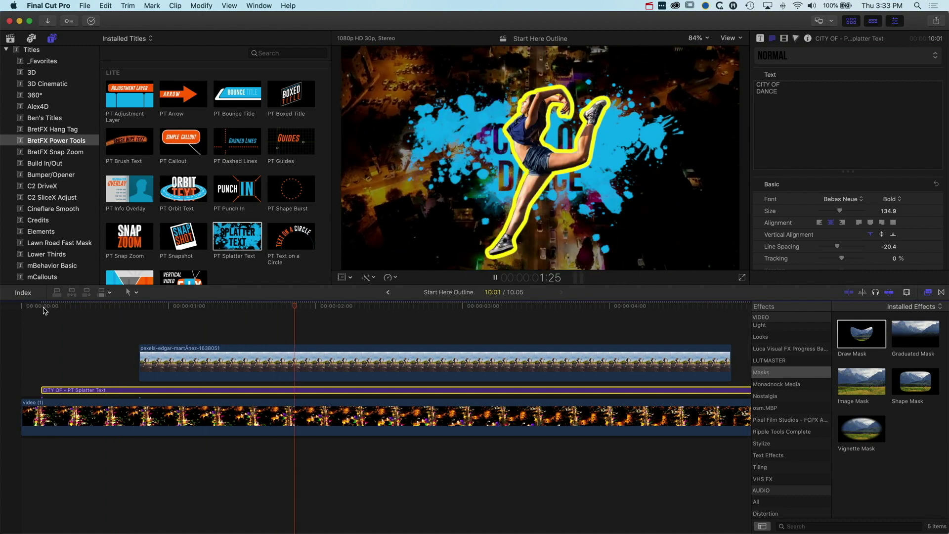
pyautogui.press('space')
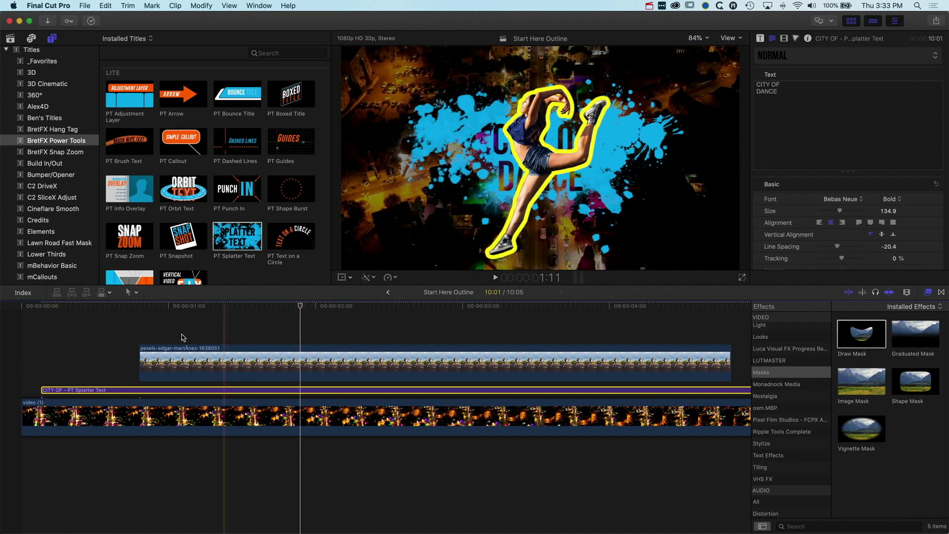
# Step: Review the title's opening and move the dancer clip earlier so it starts while the splatter is still spreading
pyautogui.click(284, 307)
pyautogui.moveTo(263, 308); pyautogui.dragTo(89, 307)
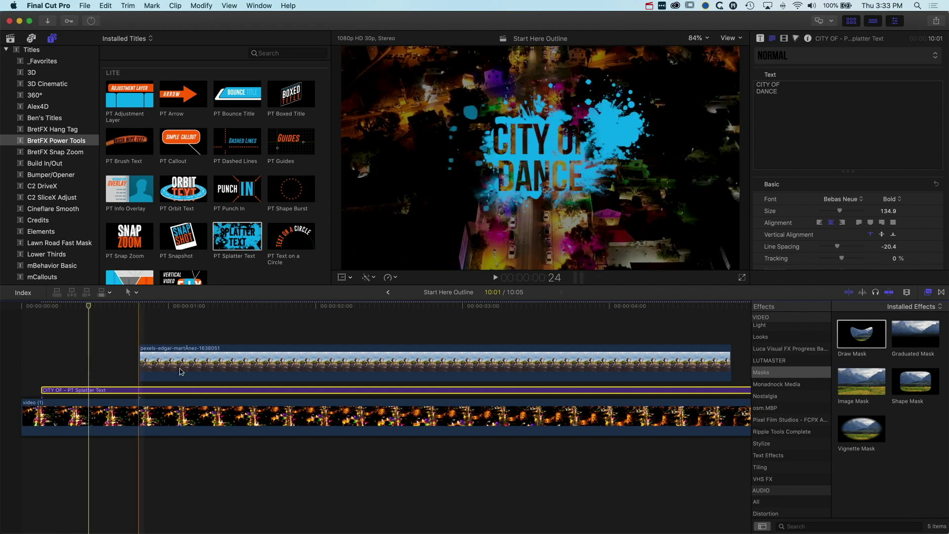
pyautogui.moveTo(182, 361); pyautogui.dragTo(119, 360)
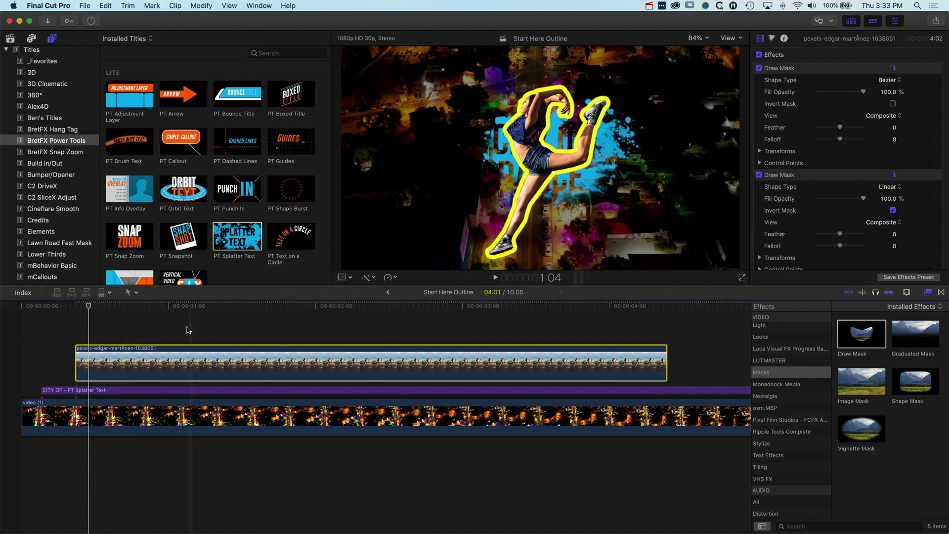
pyautogui.click(144, 306)
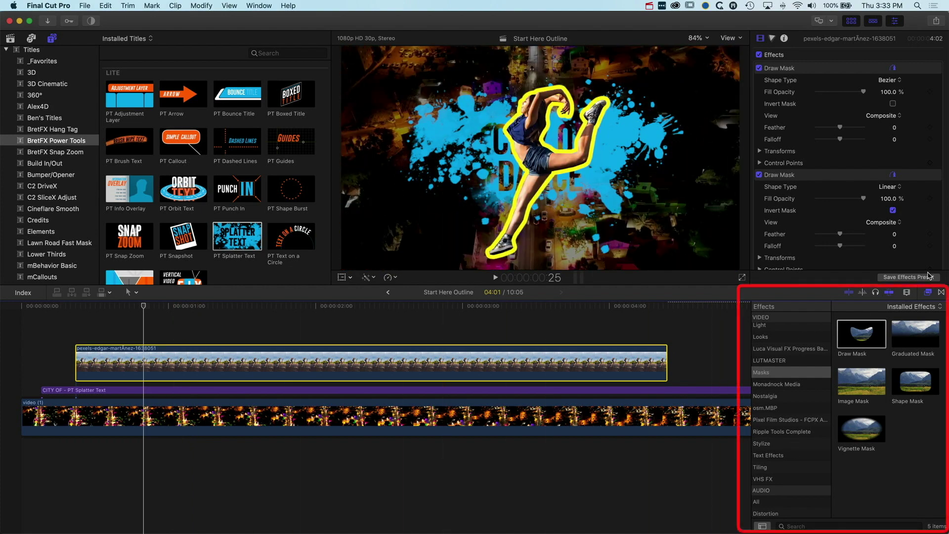
# Step: Add the Directional blur transition to both ends of the dancer clip
pyautogui.click(939, 293)
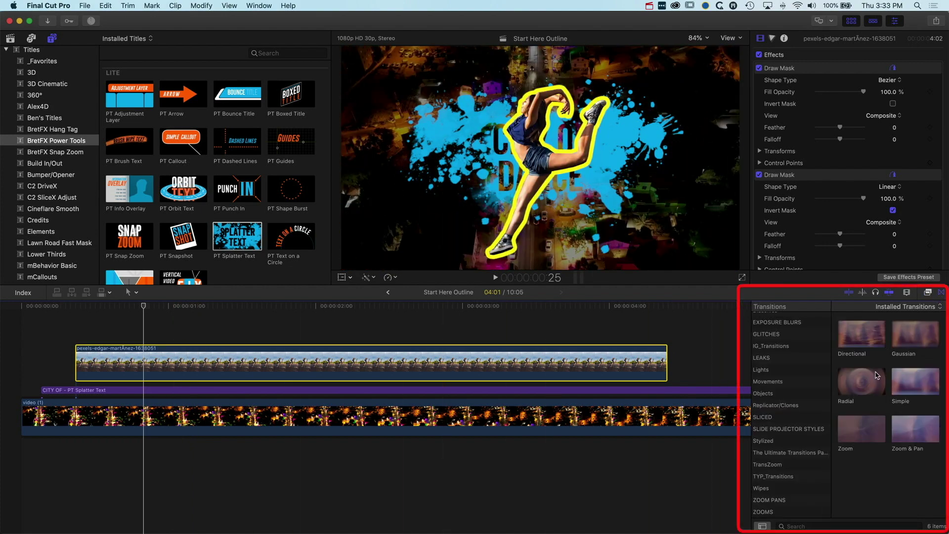
pyautogui.click(857, 334)
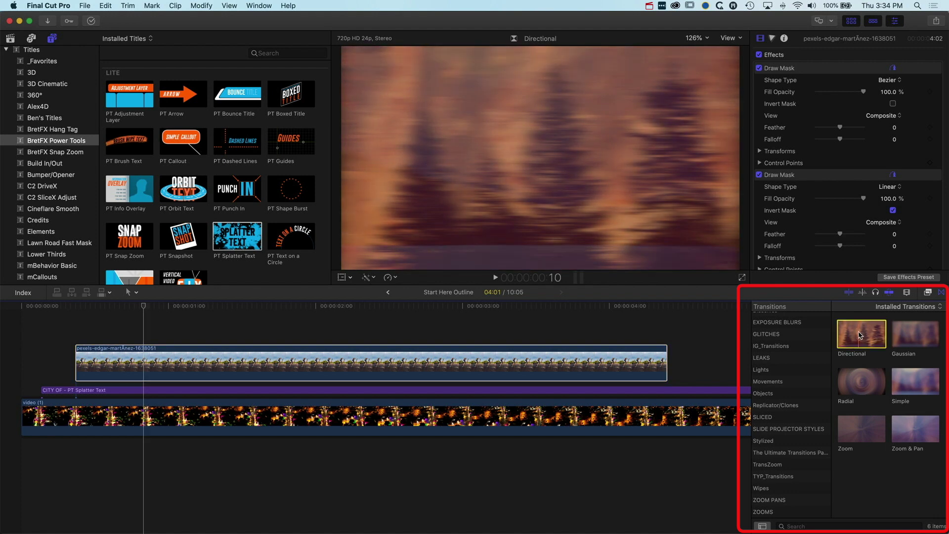
pyautogui.moveTo(857, 334); pyautogui.dragTo(452, 363)
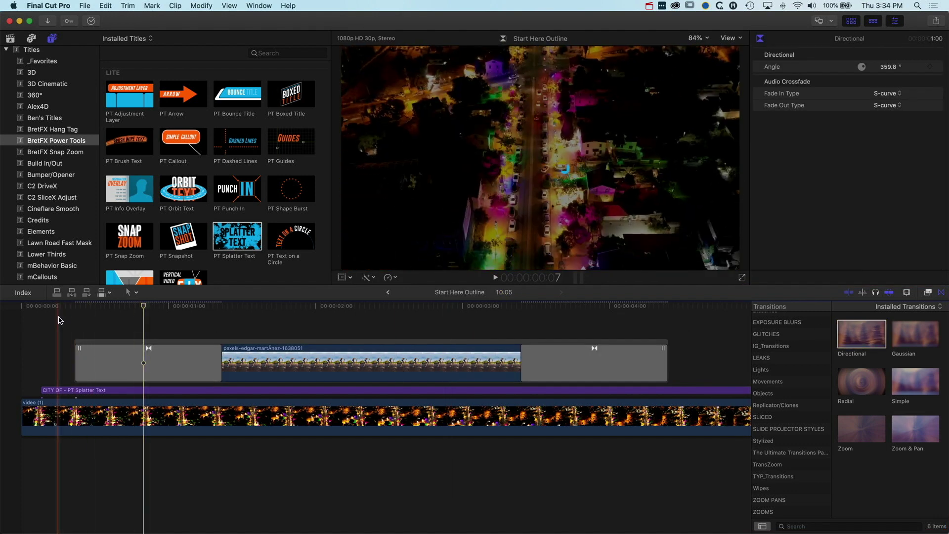
# Step: Play and skim the dancer clip's opening transition to examine how the directional blur affects the title and background
pyautogui.press('space')
pyautogui.click(559, 120)
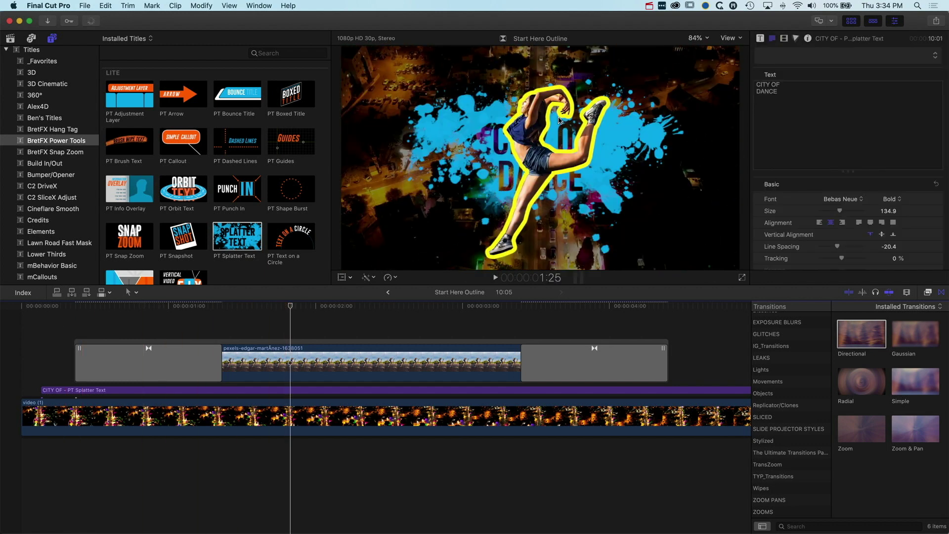
pyautogui.click(74, 307)
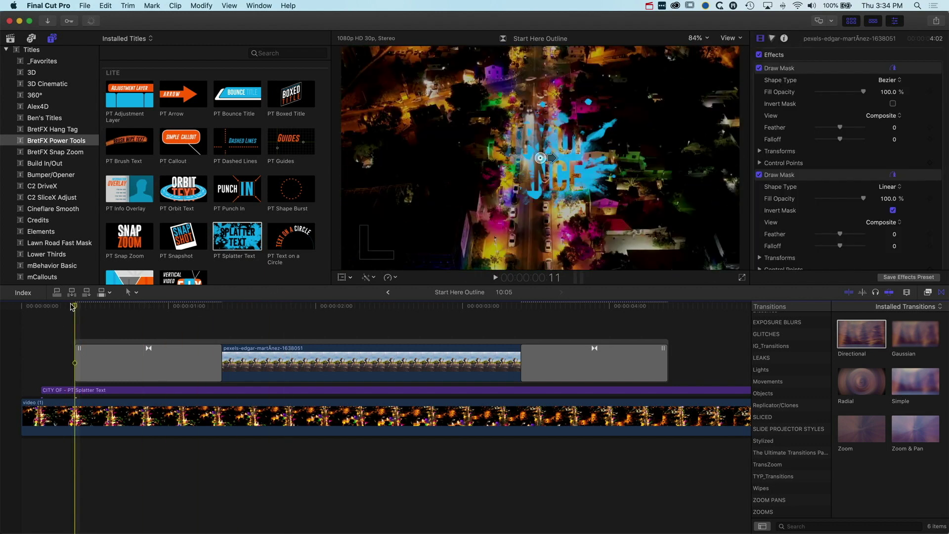
pyautogui.press('space')
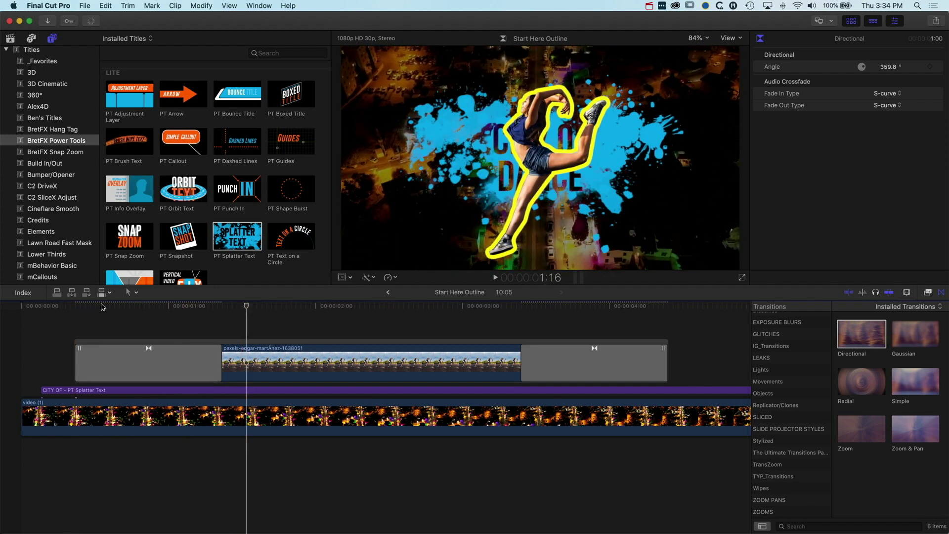
pyautogui.moveTo(82, 307)
pyautogui.mouseDown()
pyautogui.moveTo(222, 317)
pyautogui.moveTo(164, 319)
pyautogui.mouseUp()
pyautogui.moveTo(165, 320); pyautogui.dragTo(165, 319)
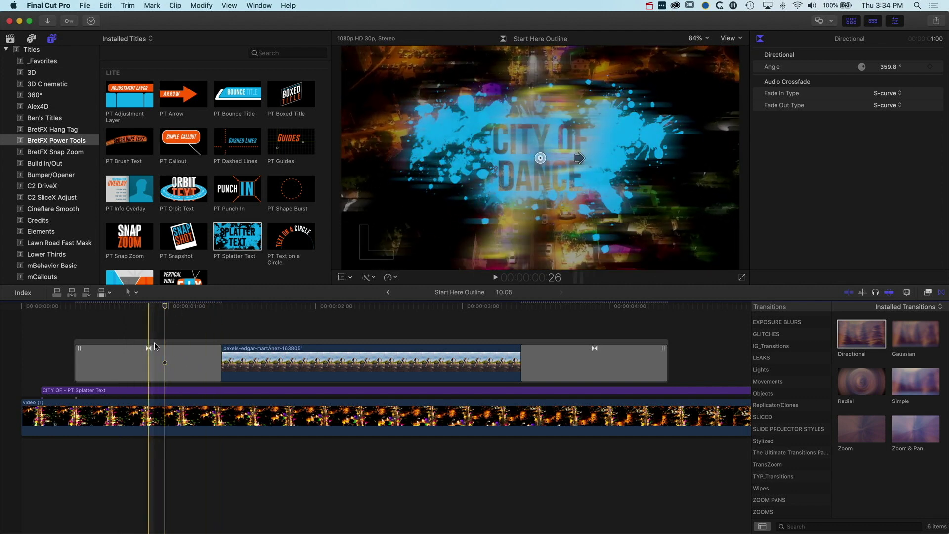
# Step: Combine the dancer clip and its two transitions into a compound clip in the Timelines event, keeping the default name, and play the opening
pyautogui.click(113, 365)
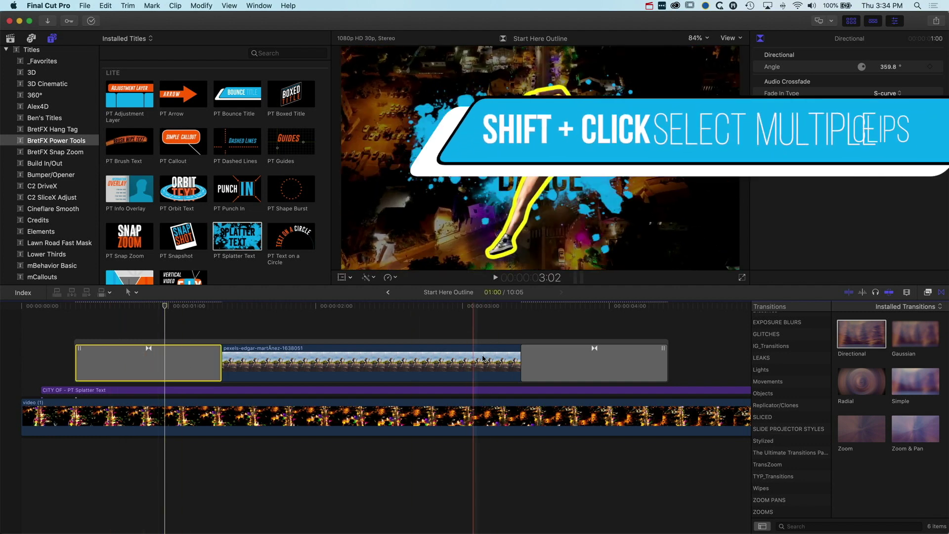
pyautogui.keyDown('shift'); pyautogui.click(566, 359); pyautogui.keyUp('shift')
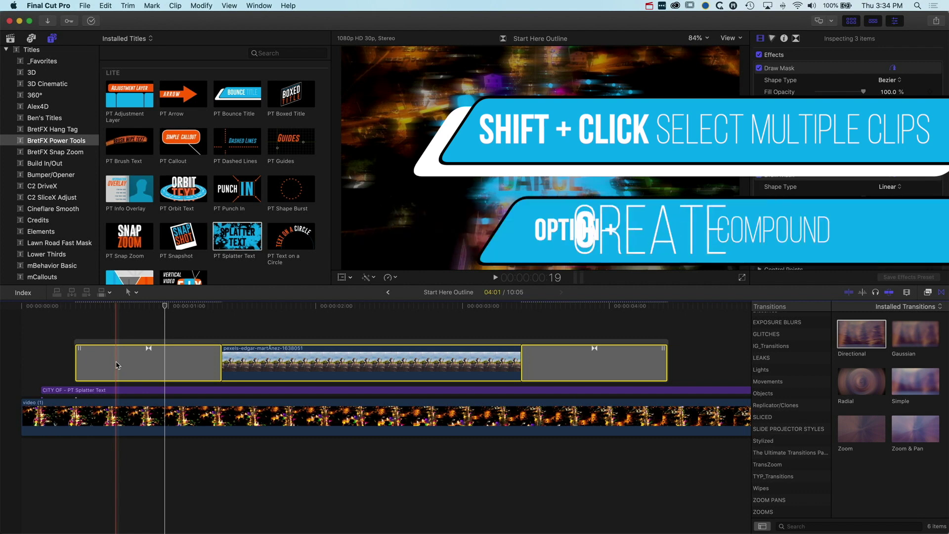
pyautogui.hotkey('alt', 'g')
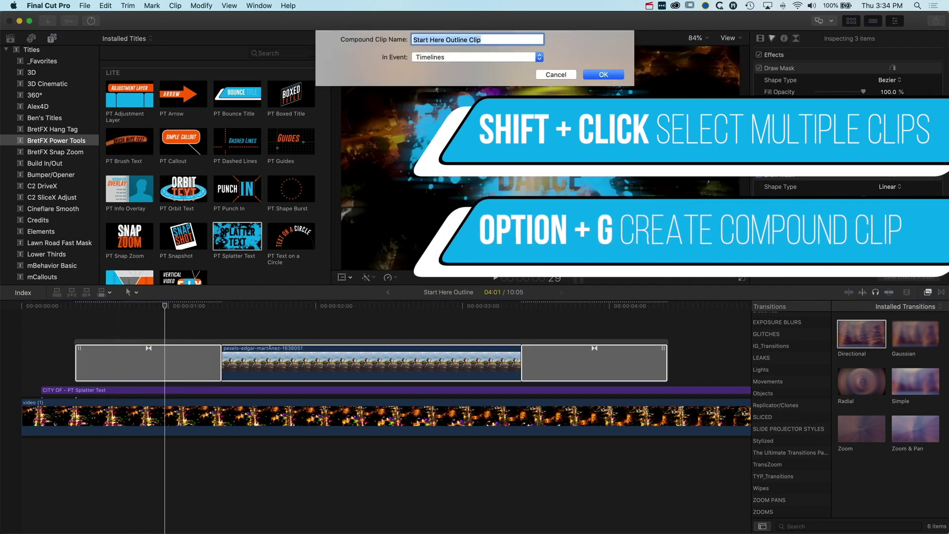
pyautogui.click(606, 75)
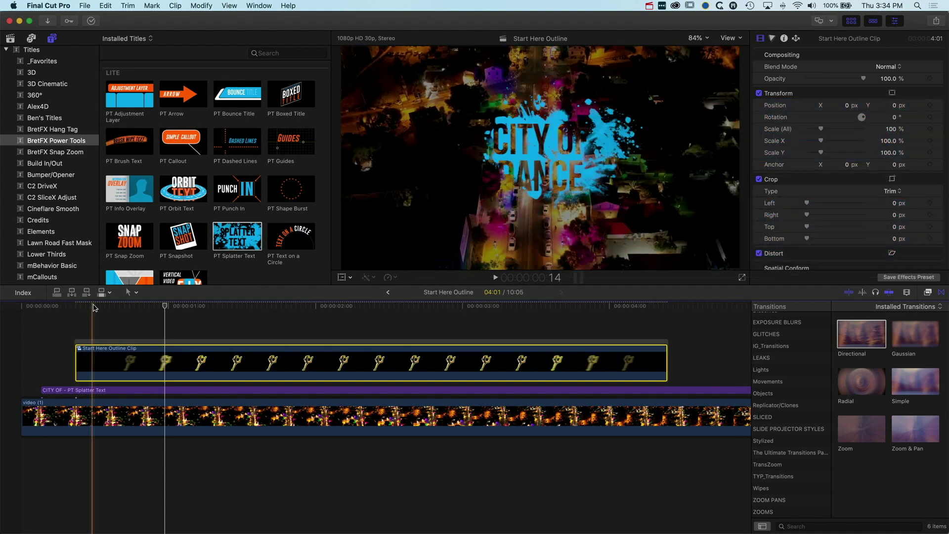
pyautogui.click(29, 306)
pyautogui.press('space')
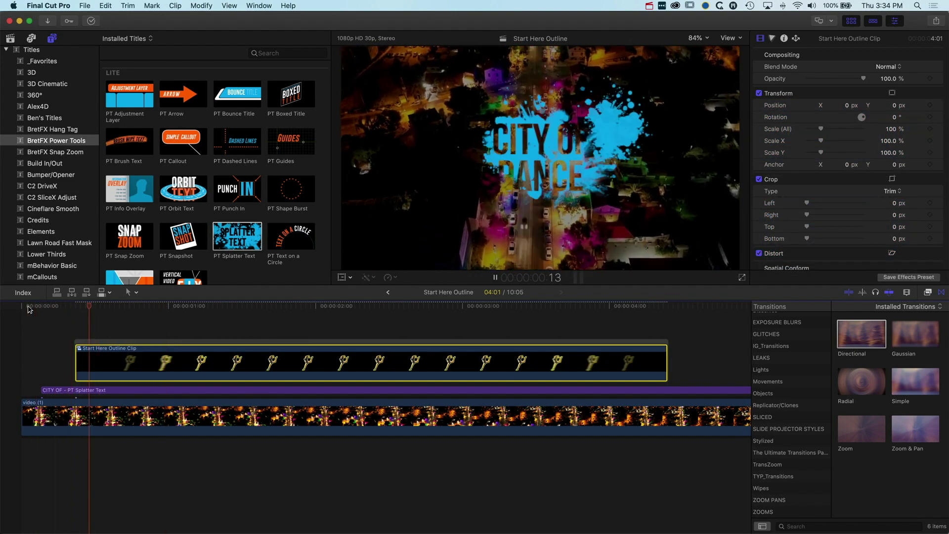
pyautogui.press('space')
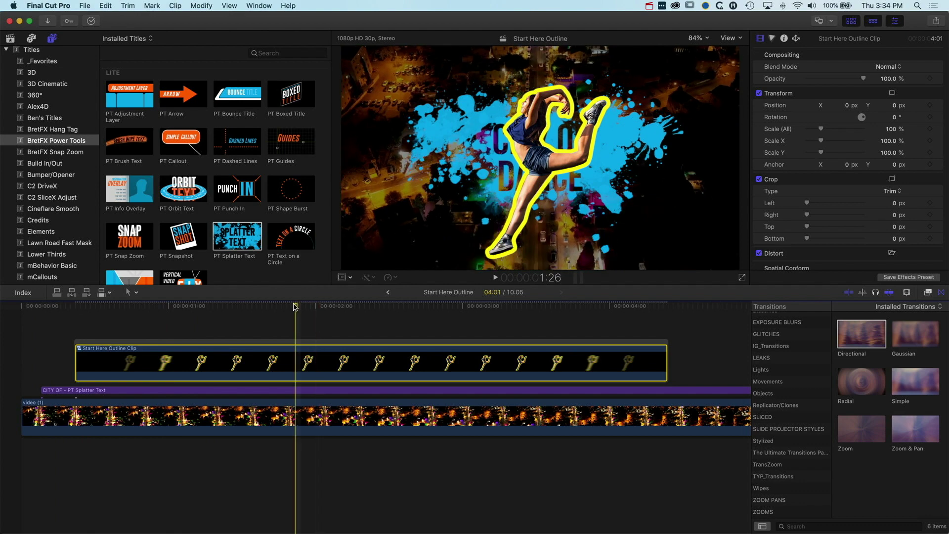
# Step: Move the dancer compound clip's storyline earlier to start together with the CITY OF DANCE title, review its entrance, and select the compound clip
pyautogui.click(56, 307)
pyautogui.moveTo(119, 346); pyautogui.dragTo(84, 344)
pyautogui.click(27, 326)
pyautogui.press('space')
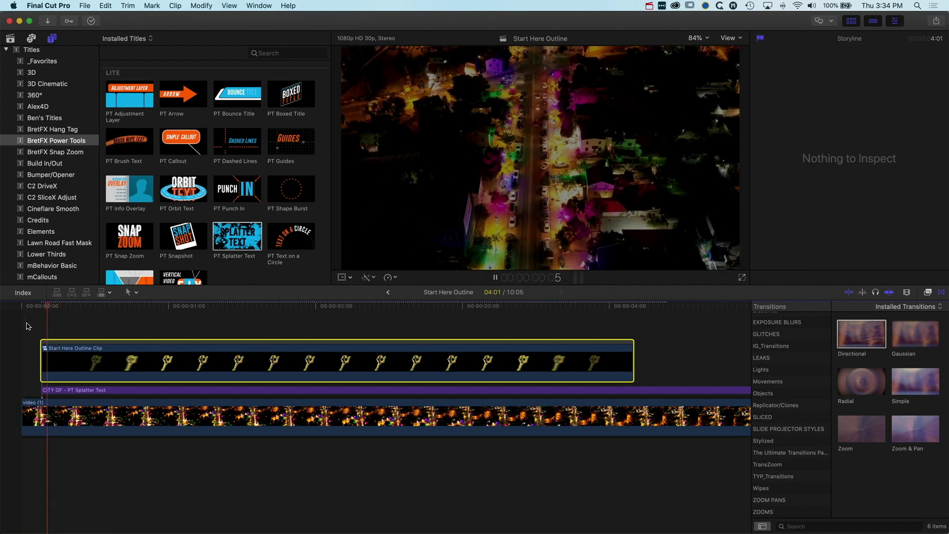
pyautogui.click(97, 303)
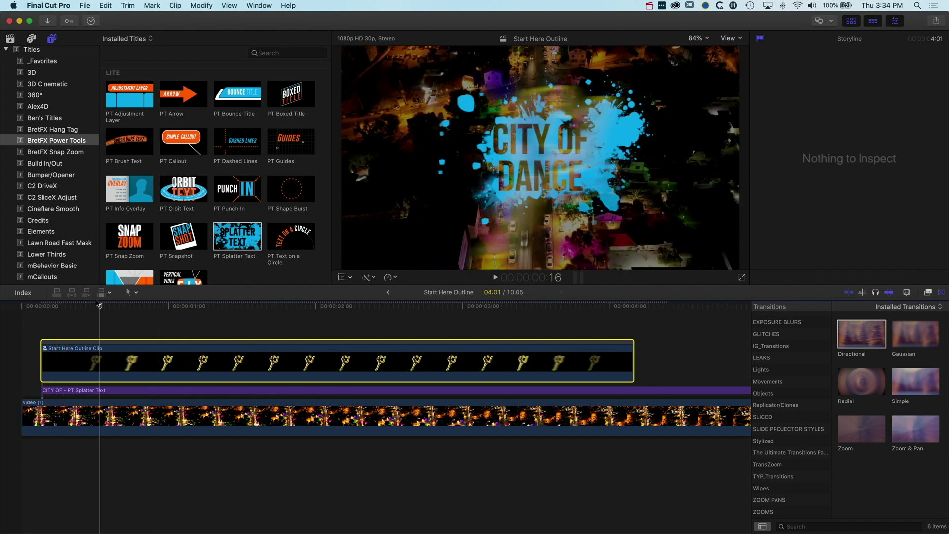
pyautogui.moveTo(98, 303); pyautogui.dragTo(125, 306)
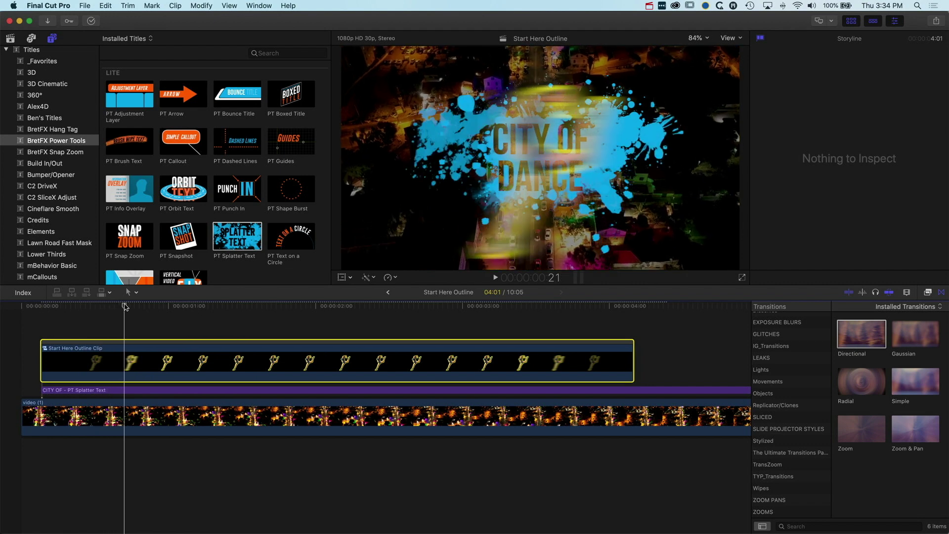
pyautogui.click(126, 358)
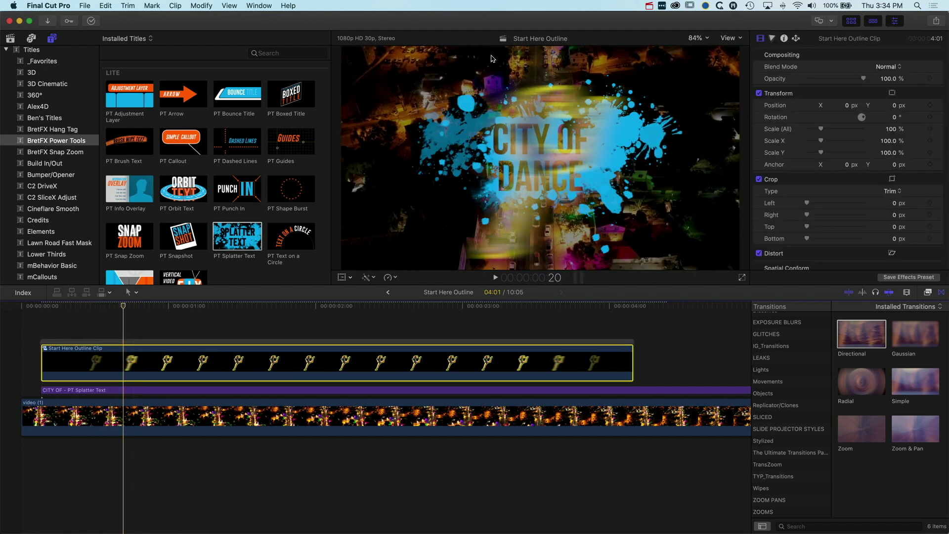
# Step: Keyframe the dancer compound clip's transform at frame 20, move it to X 475.4 px by 1:00, and play the move
pyautogui.click(341, 277)
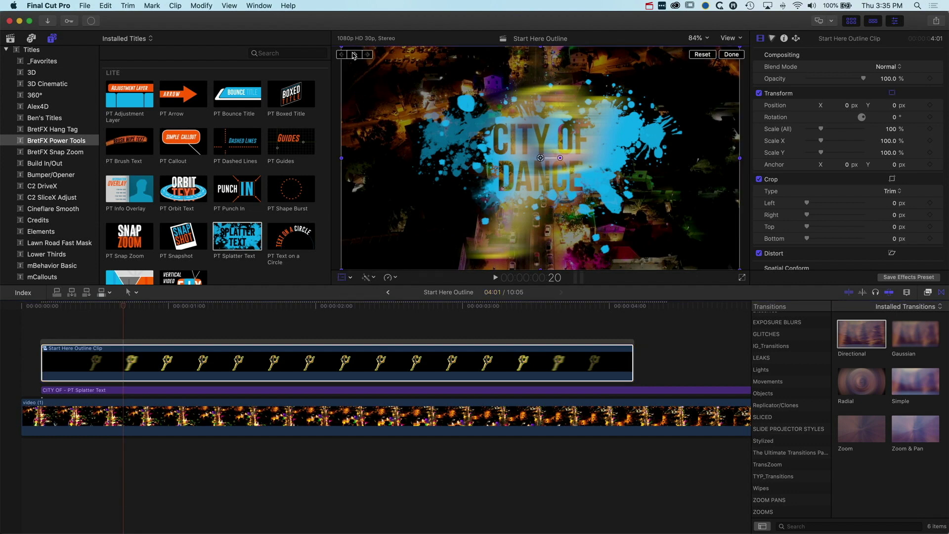
pyautogui.click(355, 55)
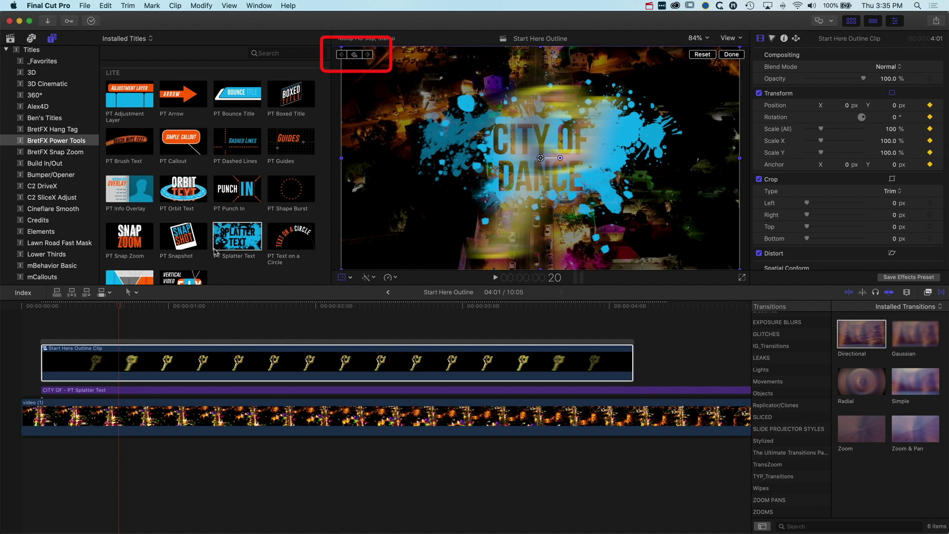
pyautogui.click(171, 363)
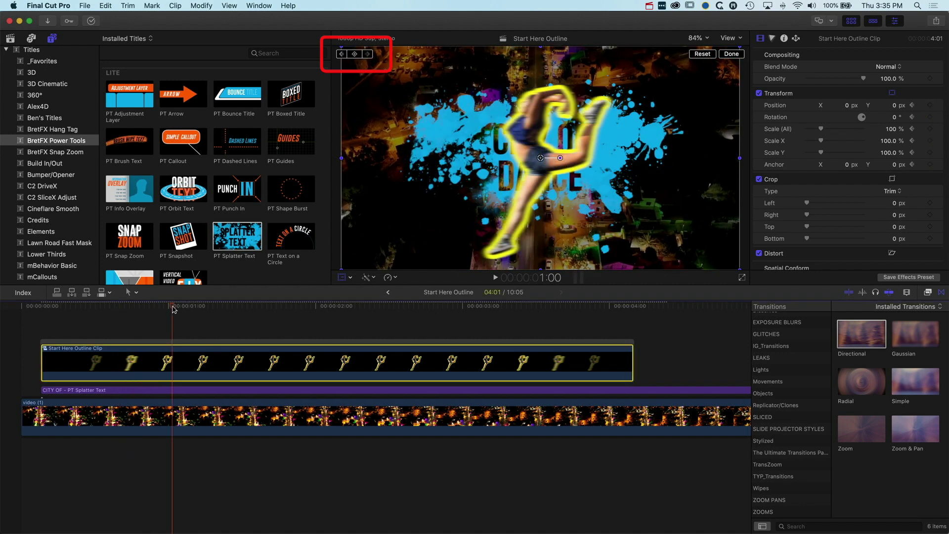
pyautogui.moveTo(542, 158); pyautogui.dragTo(640, 158)
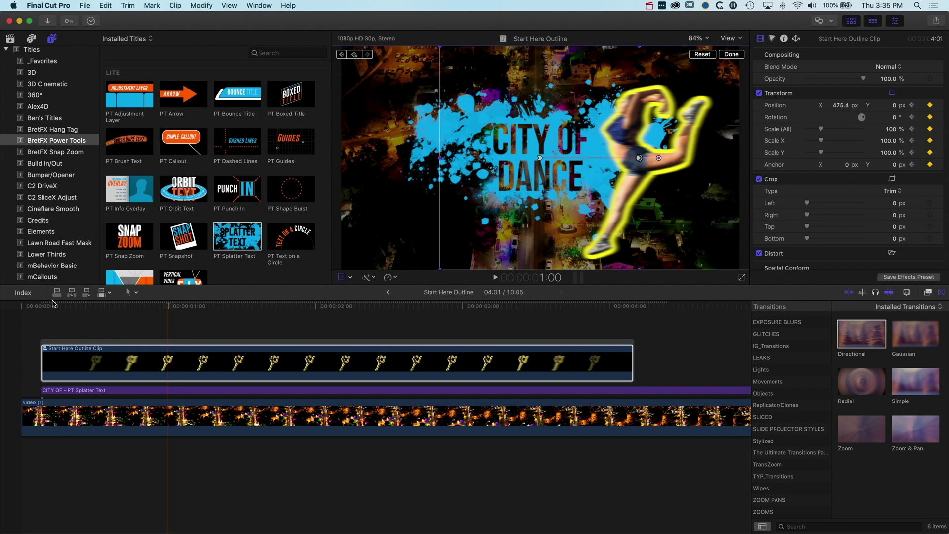
pyautogui.moveTo(169, 307); pyautogui.dragTo(58, 320)
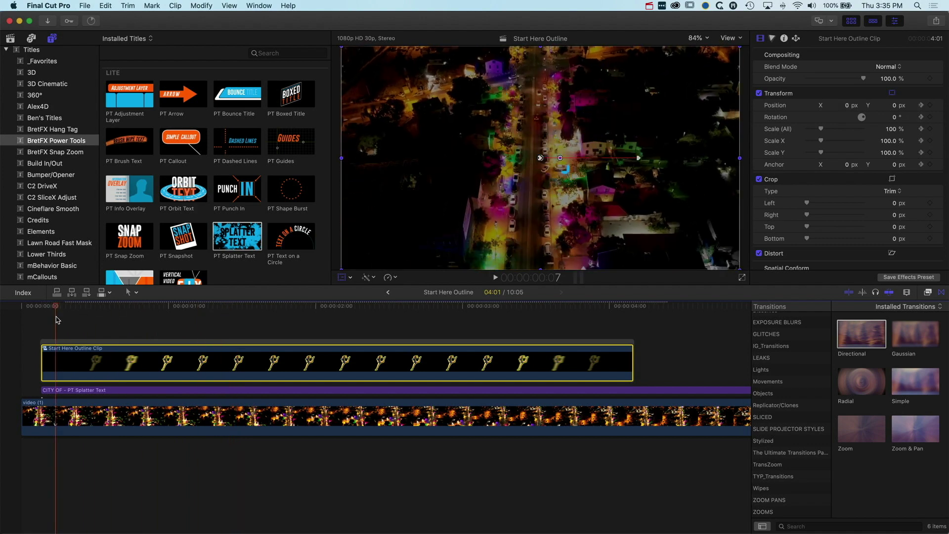
pyautogui.press('space')
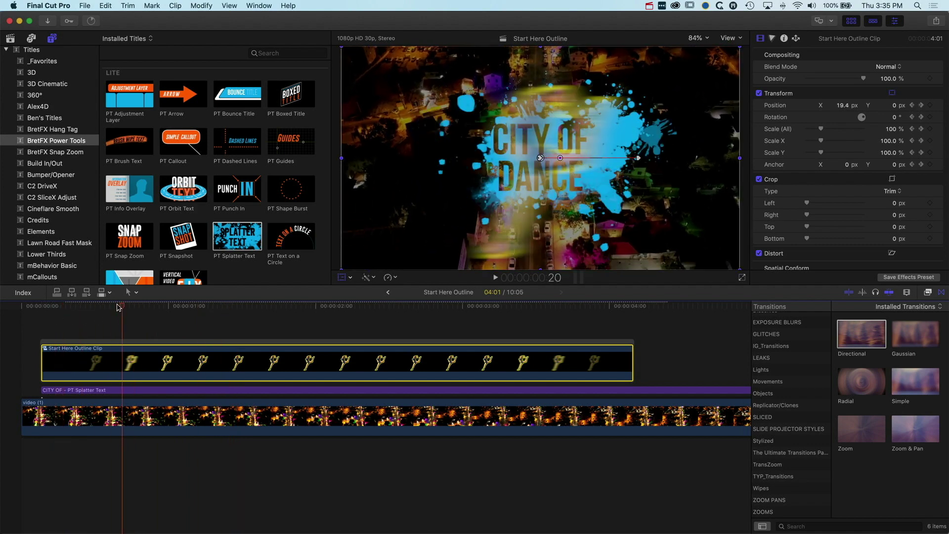
# Step: Keyframe the CITY OF DANCE title's transform at about frame 21, and shift it left, away from the dancer, by frame 29
pyautogui.click(127, 306)
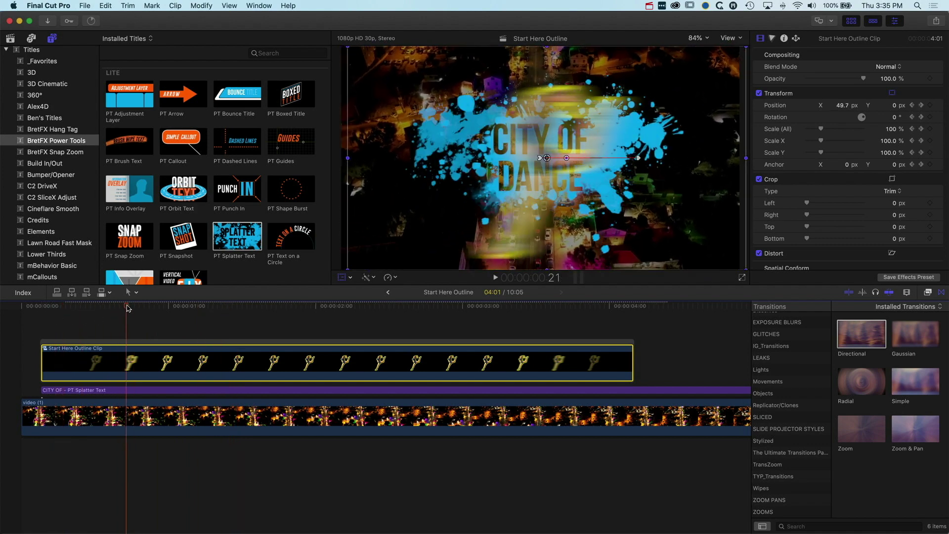
pyautogui.click(123, 391)
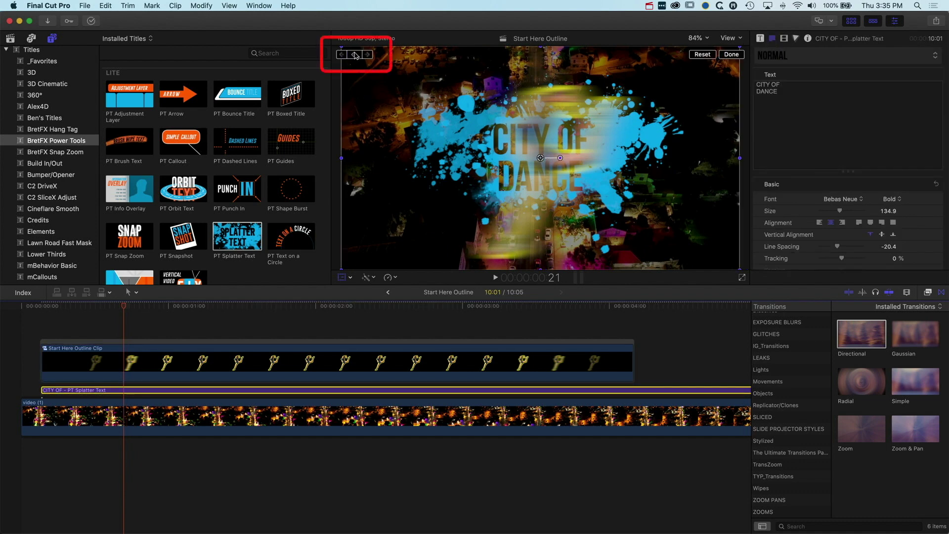
pyautogui.moveTo(123, 306); pyautogui.dragTo(166, 307)
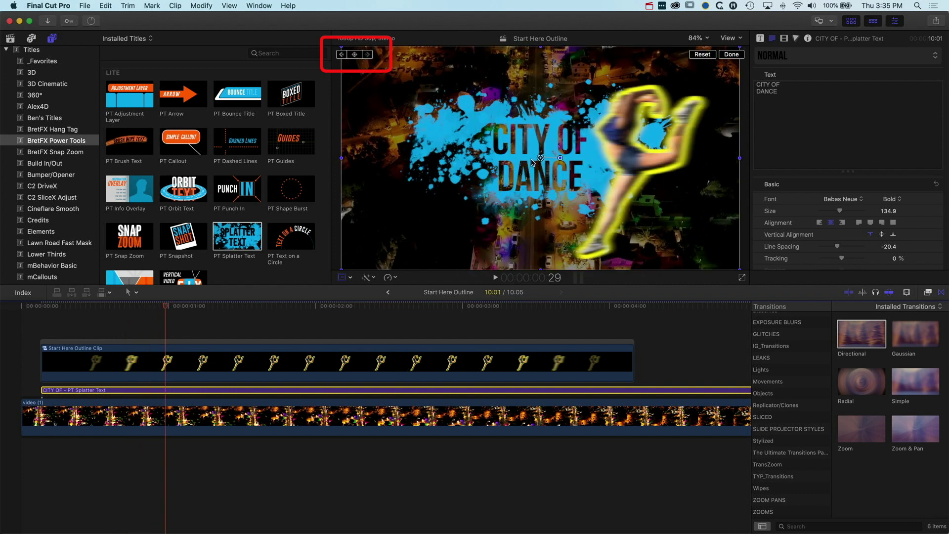
pyautogui.moveTo(532, 162); pyautogui.dragTo(504, 162)
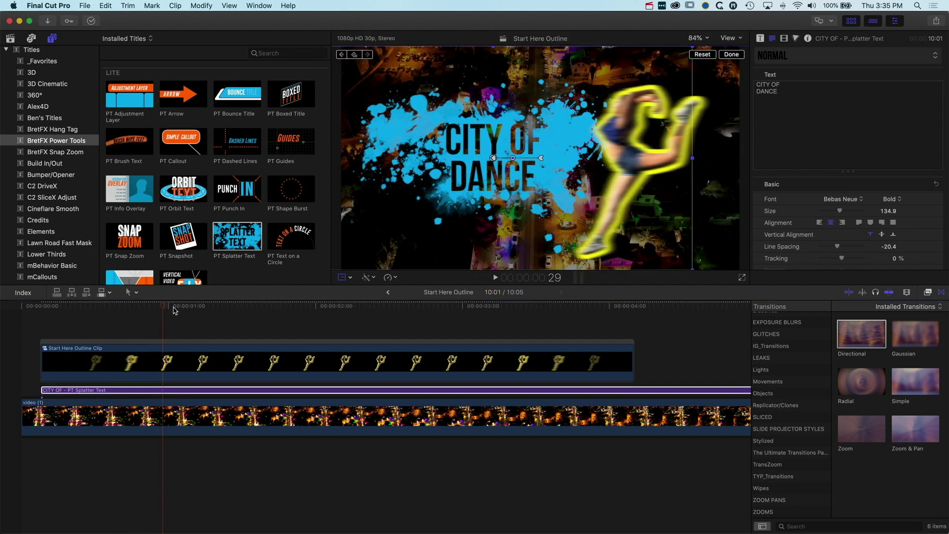
# Step: Replay the opening several times to examine how the dancer and the title slide apart
pyautogui.moveTo(169, 310)
pyautogui.mouseDown()
pyautogui.moveTo(13, 311)
pyautogui.moveTo(31, 312)
pyautogui.mouseUp()
pyautogui.press('space')
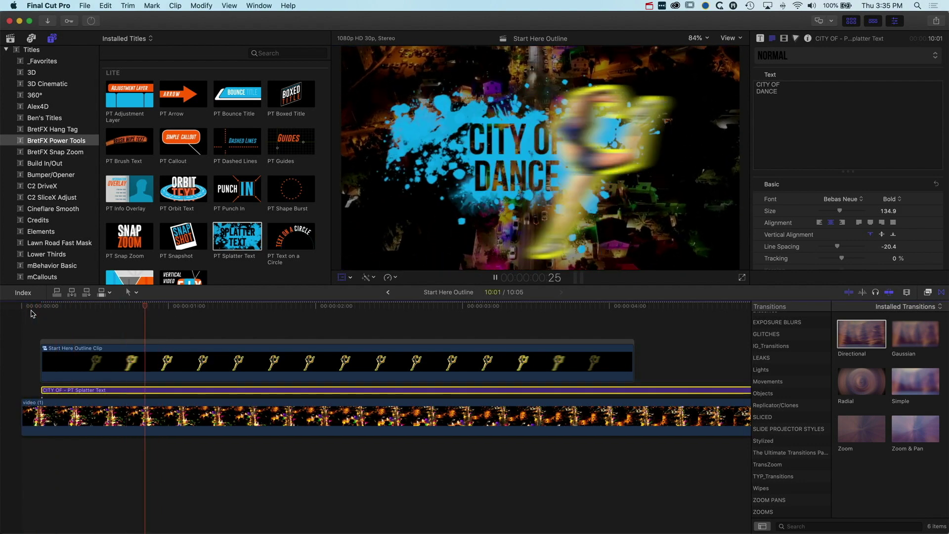
pyautogui.click(31, 313)
pyautogui.press('space')
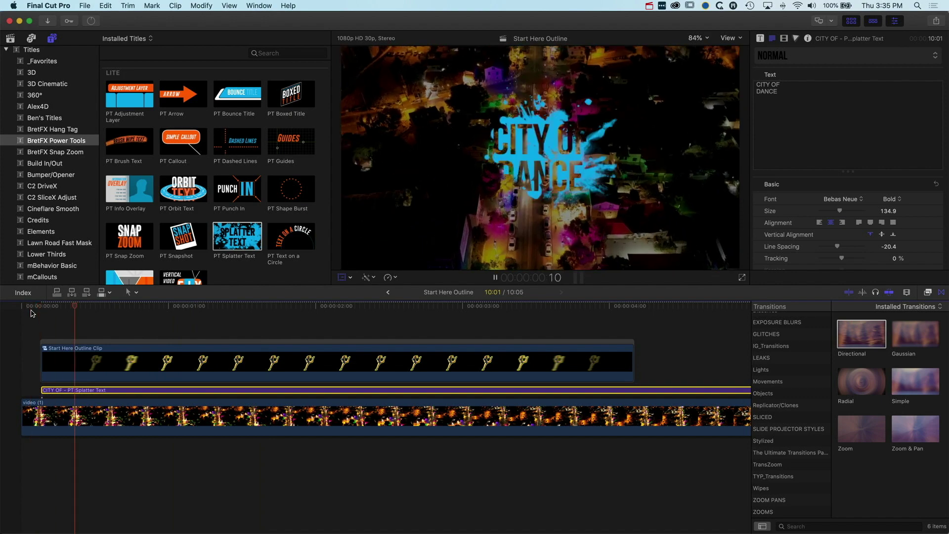
pyautogui.click(30, 313)
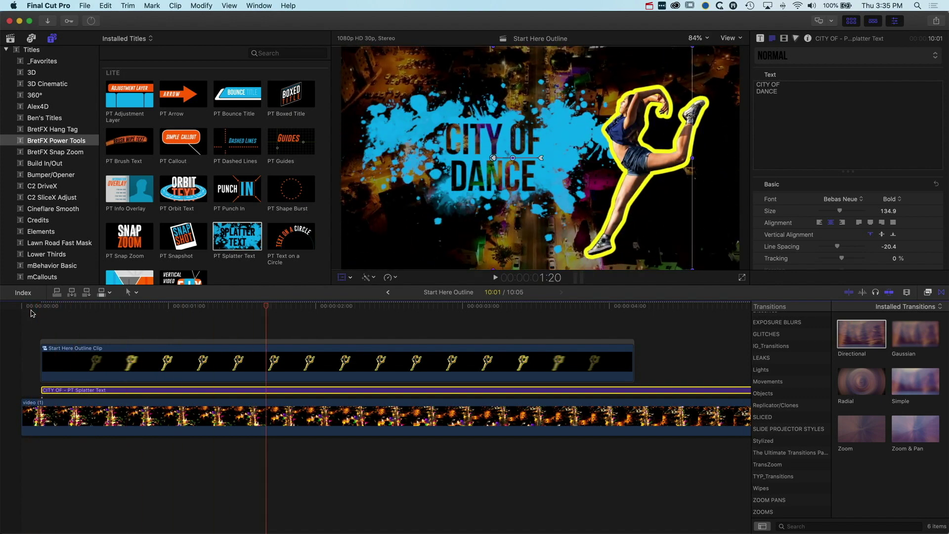
pyautogui.click(31, 313)
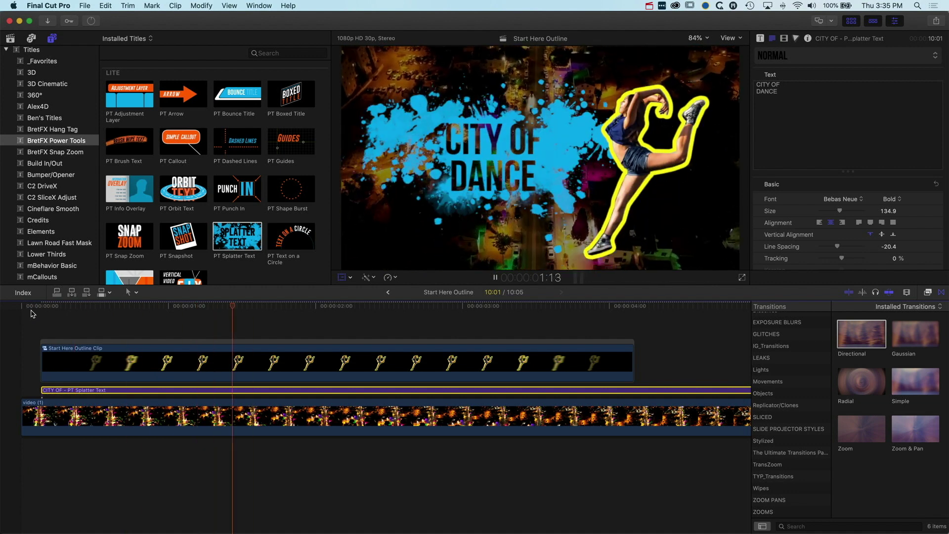
pyautogui.press('space')
pyautogui.hscroll(1, 30, 313)
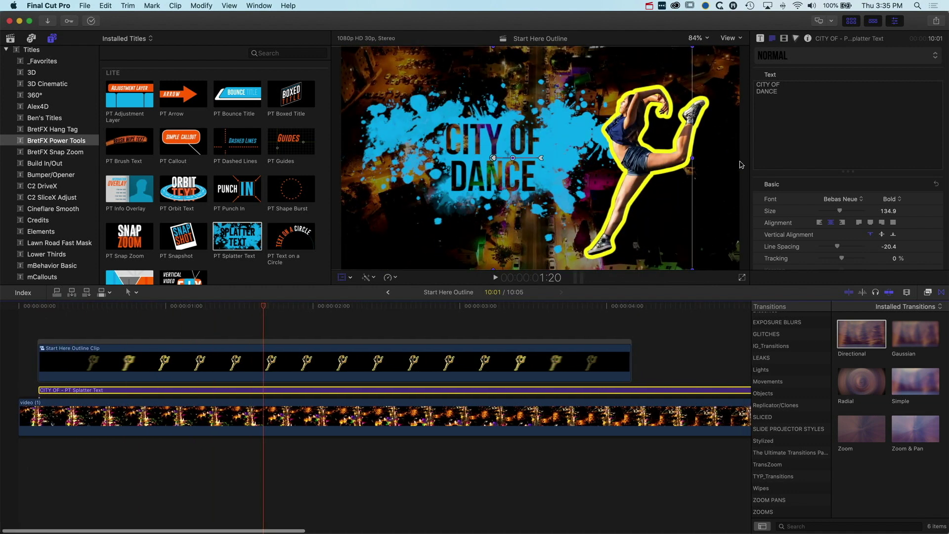
# Step: Change the CITY OF DANCE title's splatter color to magenta and play the sequence through the dancer's exit
pyautogui.click(760, 39)
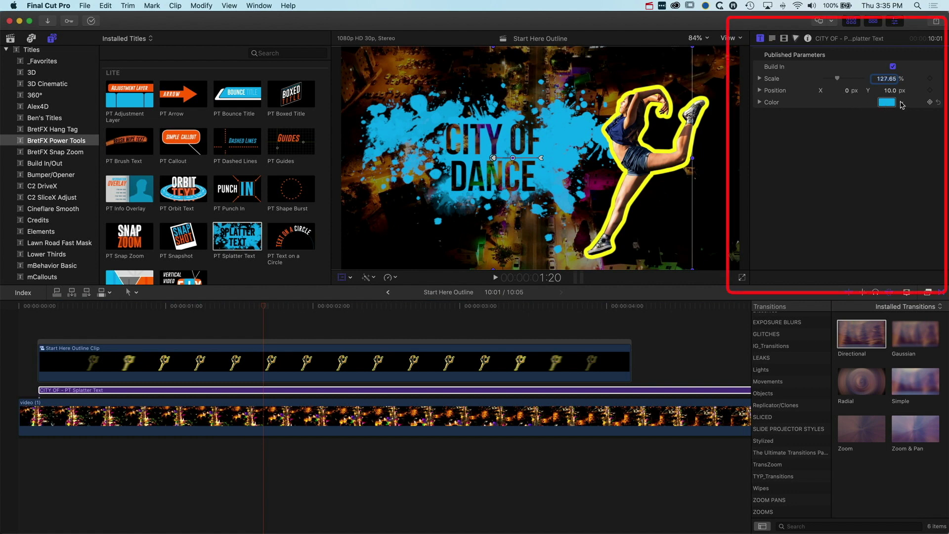
pyautogui.click(901, 103)
pyautogui.click(873, 154)
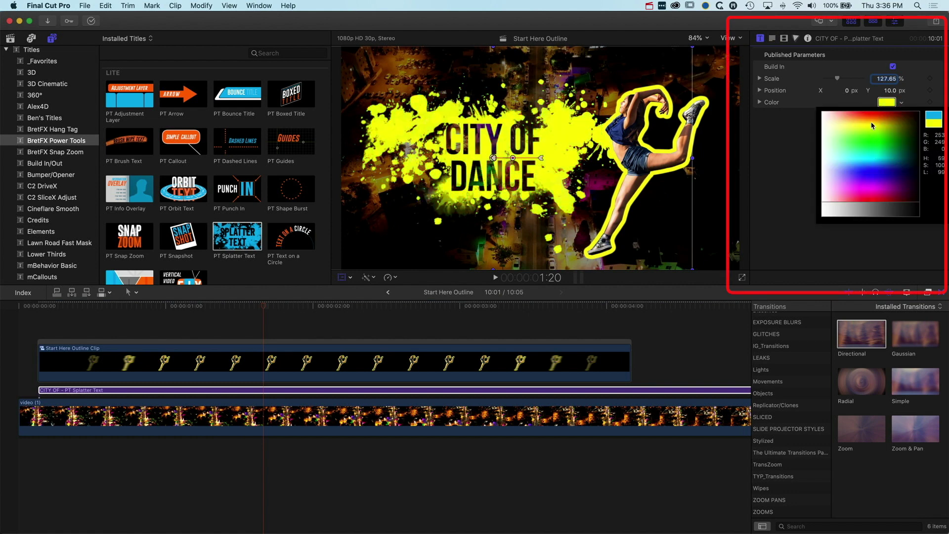
pyautogui.moveTo(872, 148); pyautogui.dragTo(862, 190)
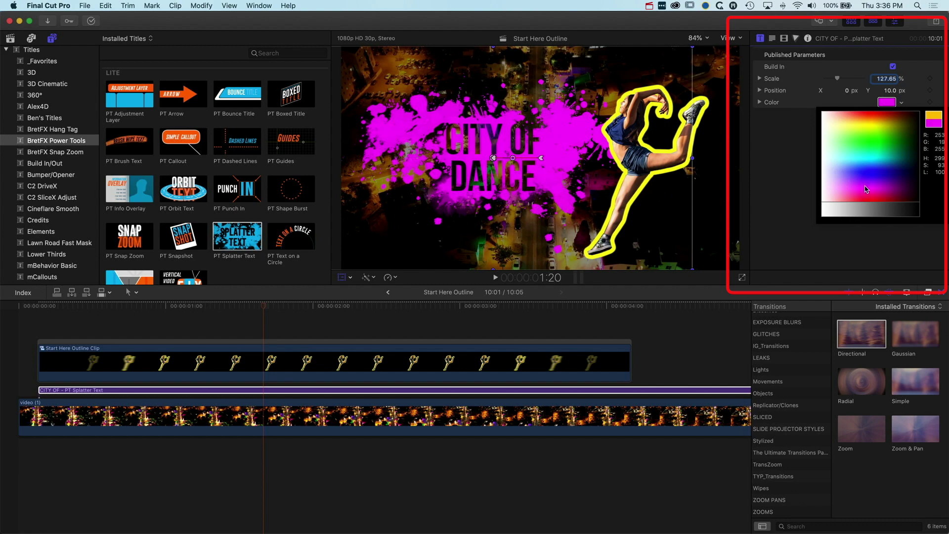
pyautogui.click(4, 324)
pyautogui.click(20, 306)
pyautogui.press('space')
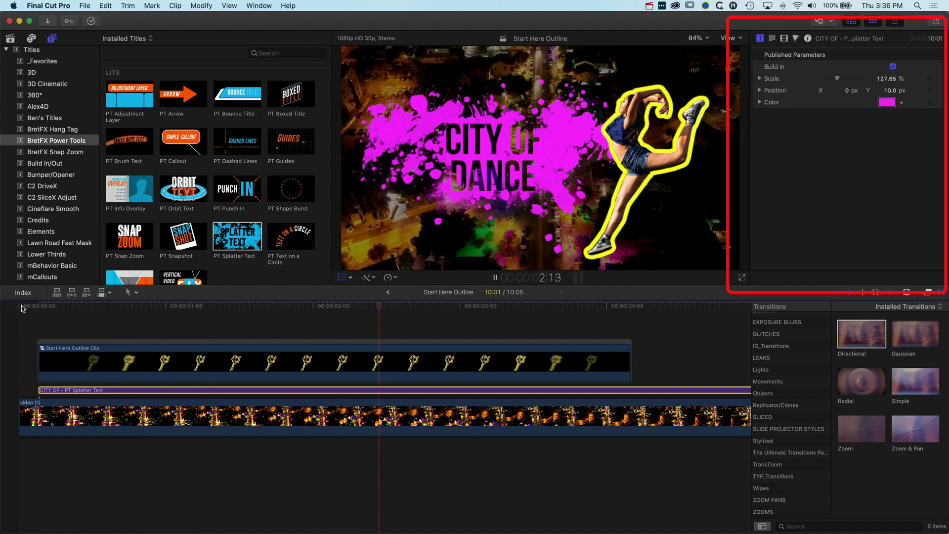
pyautogui.press('space')
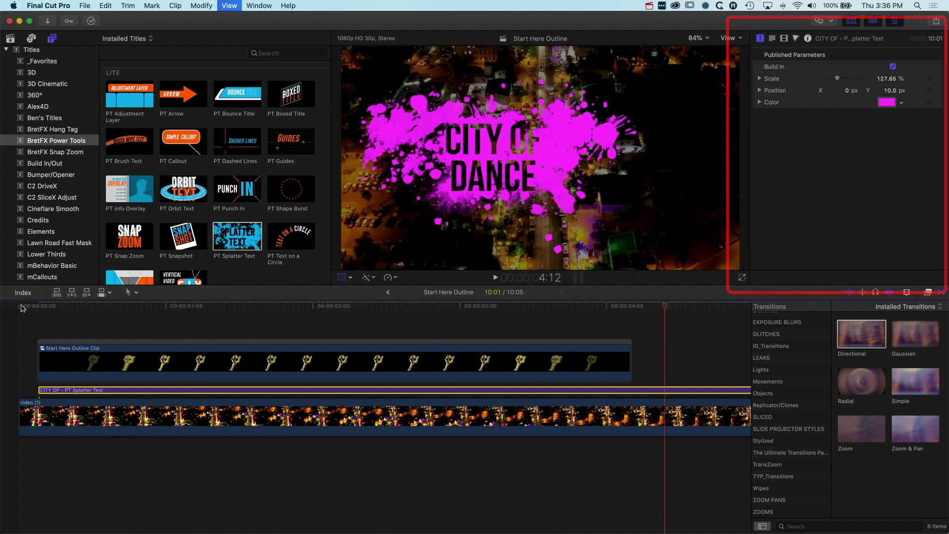
# Step: Trim the end of the CITY OF DANCE title to 4:01 and clear the selection
pyautogui.moveTo(662, 305); pyautogui.dragTo(612, 311)
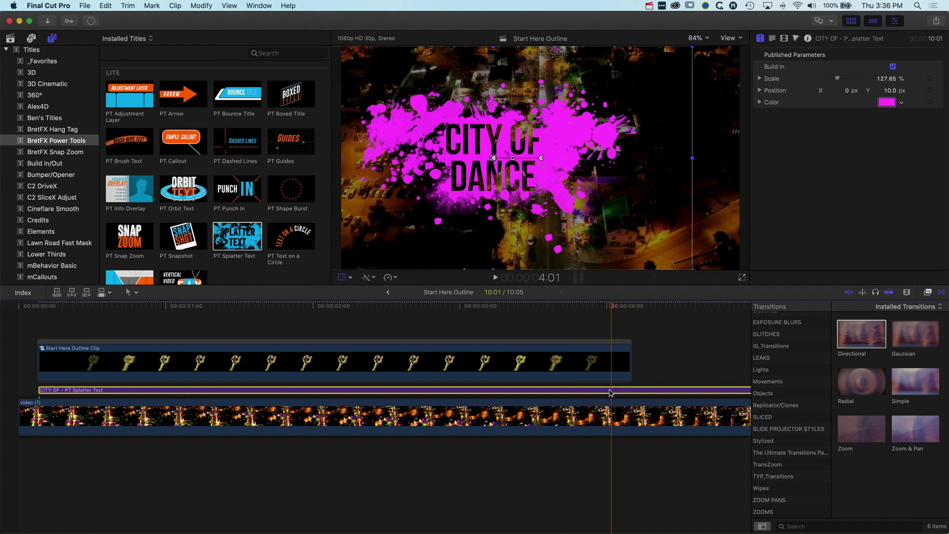
pyautogui.hotkey('alt', ']')
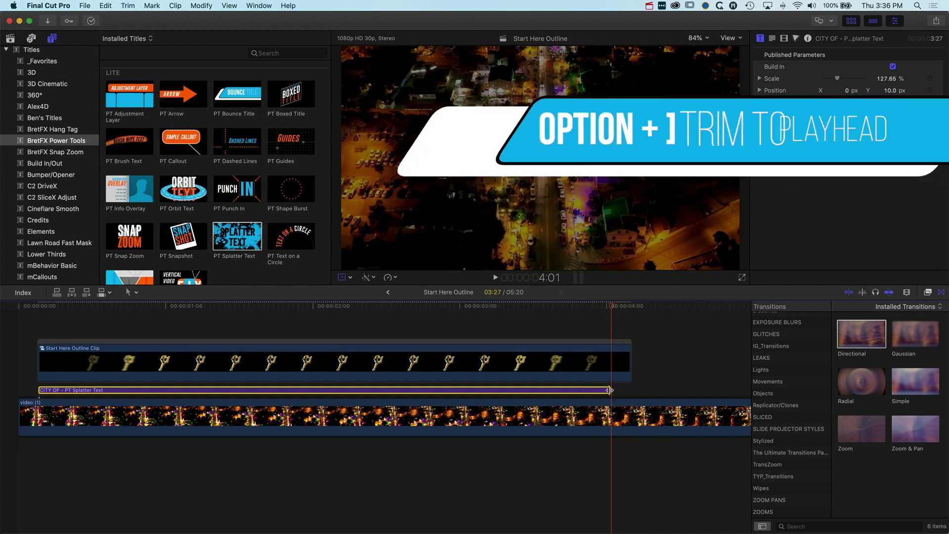
pyautogui.press('super+shift+a')
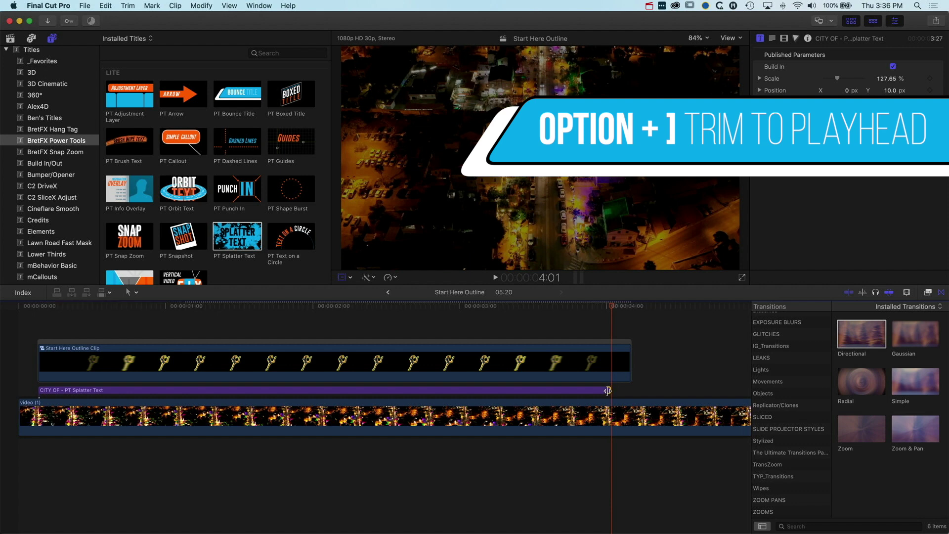
# Step: Add a Cross Dissolve at the end of the CITY OF DANCE title, shorten it to 14 frames, and play the sequence
pyautogui.click(608, 390)
pyautogui.press('super+t')
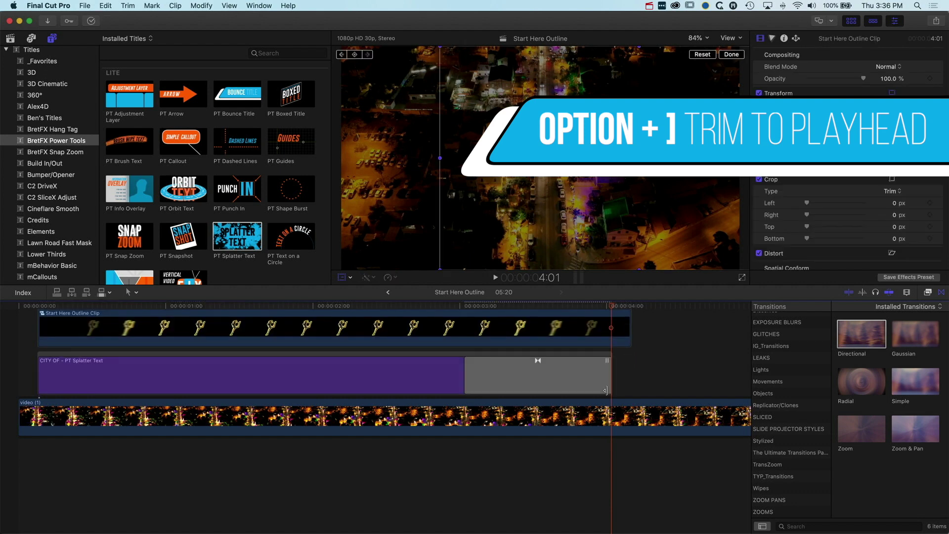
pyautogui.moveTo(464, 379); pyautogui.dragTo(544, 379)
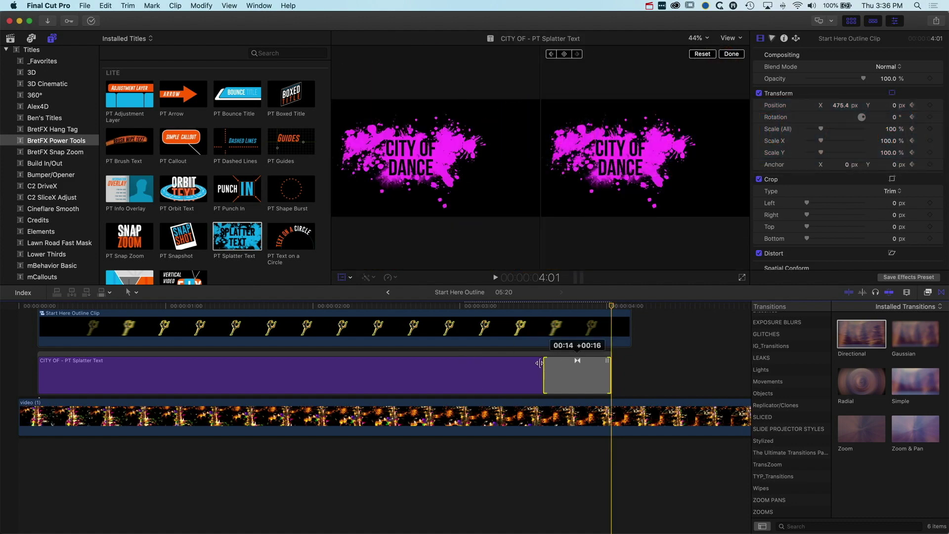
pyautogui.click(31, 306)
pyautogui.press('space')
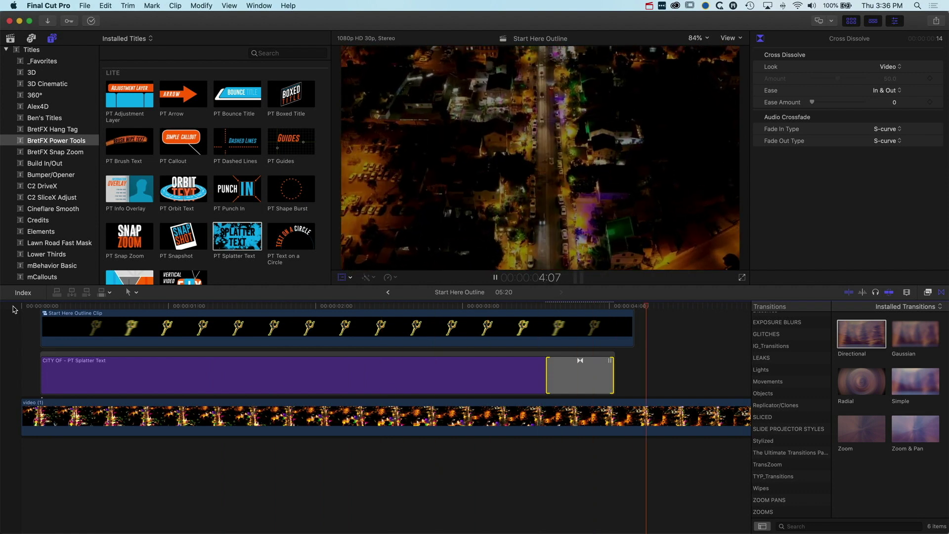
pyautogui.press('space')
pyautogui.click(14, 307)
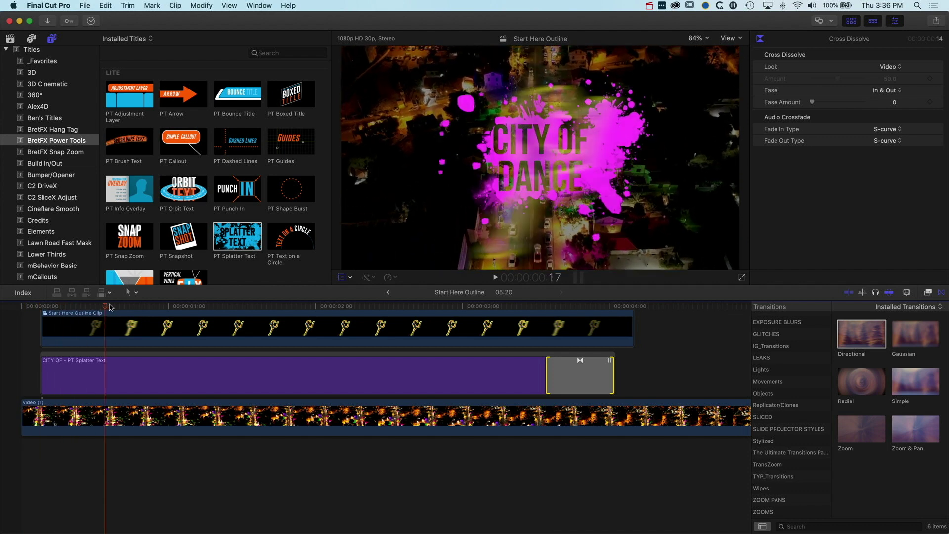
# Step: Apply a Color Board exposure correction to the drone clip with shadows at 63% and highlights at -59%, and compare it off and on
pyautogui.click(236, 307)
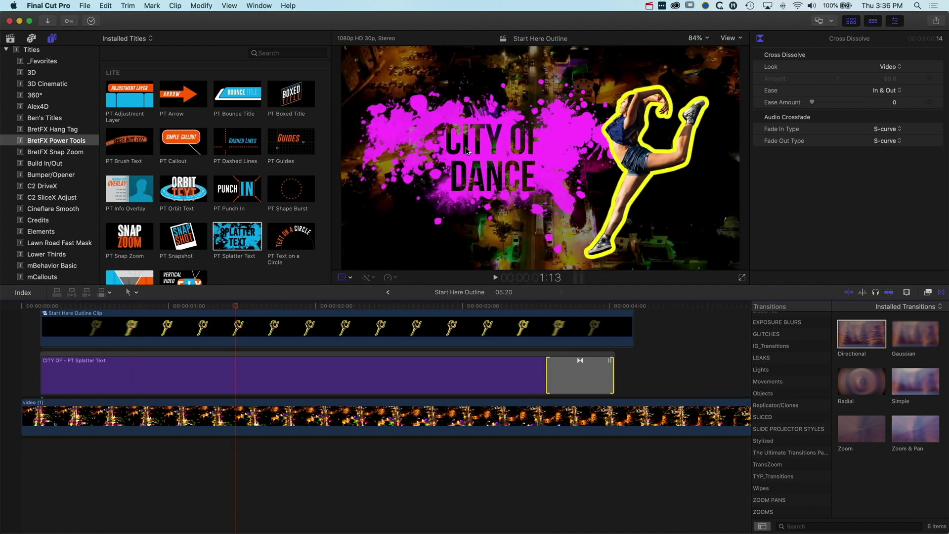
pyautogui.click(232, 421)
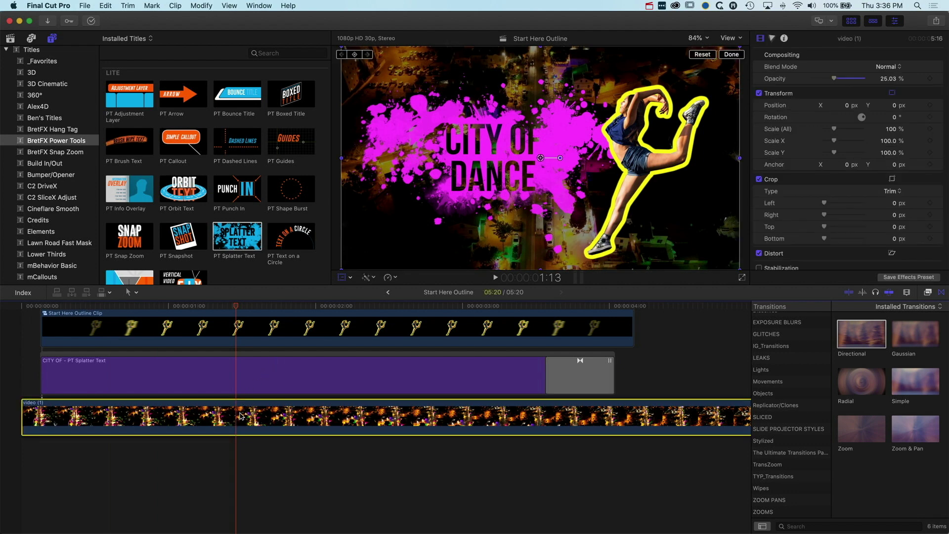
pyautogui.click(731, 54)
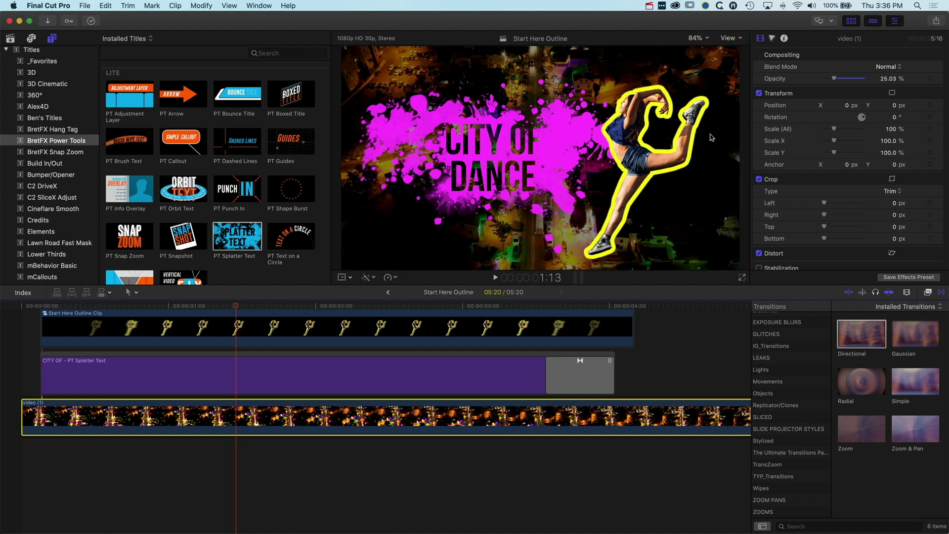
pyautogui.click(772, 38)
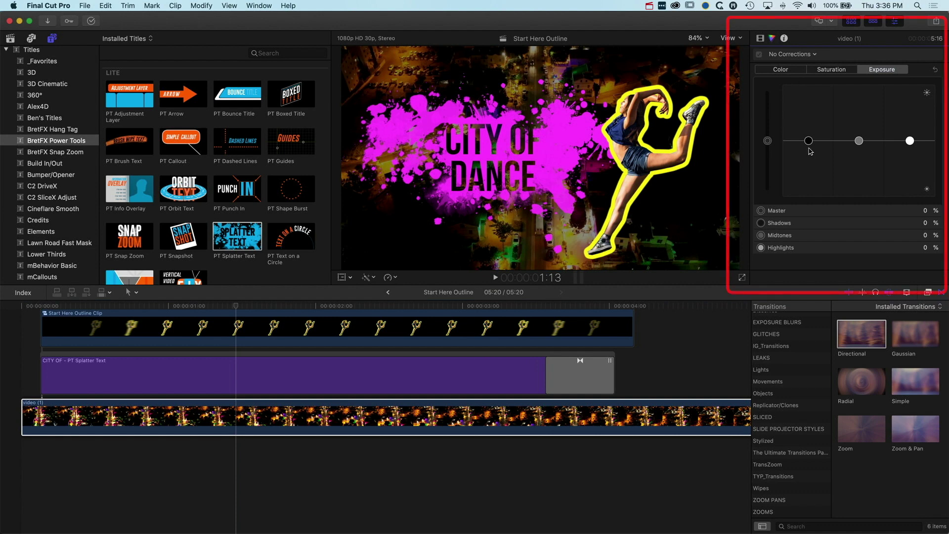
pyautogui.moveTo(809, 144); pyautogui.dragTo(808, 104)
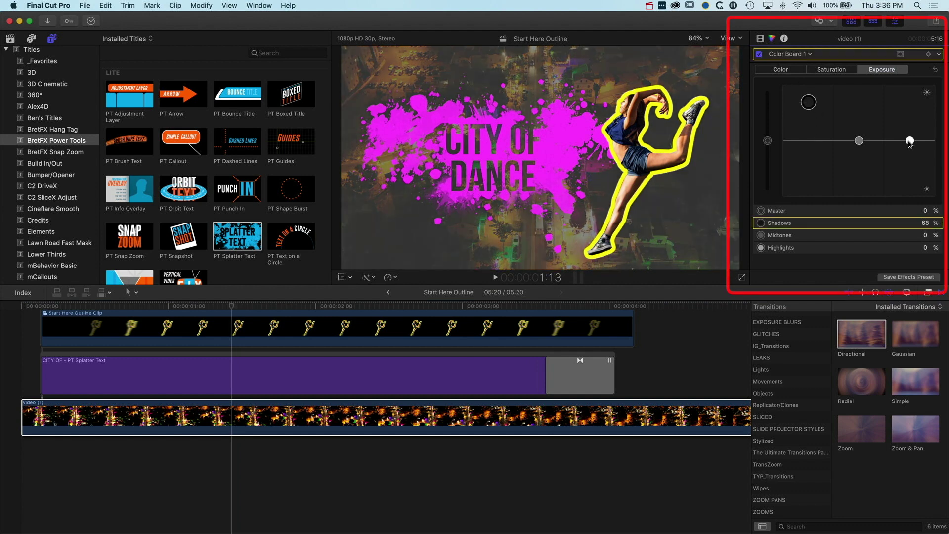
pyautogui.moveTo(909, 143); pyautogui.dragTo(913, 176)
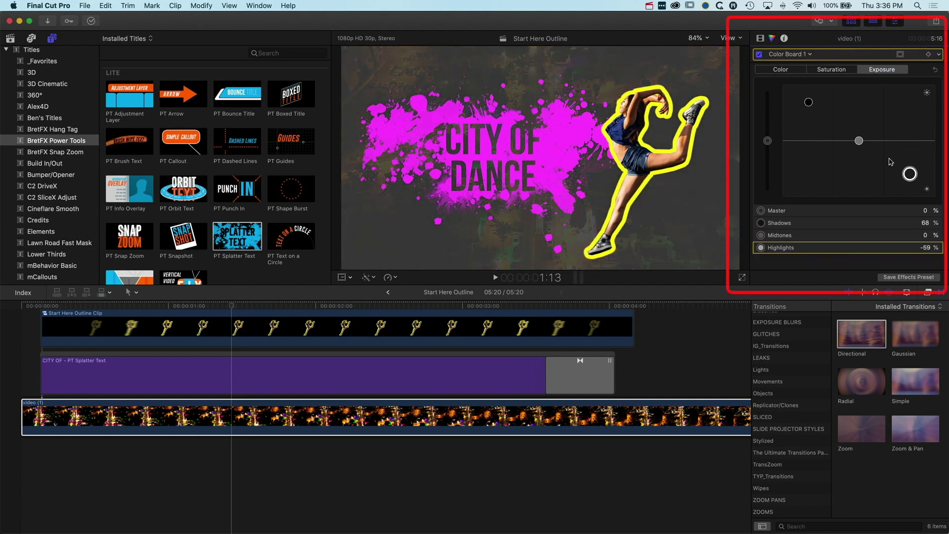
pyautogui.moveTo(809, 105); pyautogui.dragTo(809, 107)
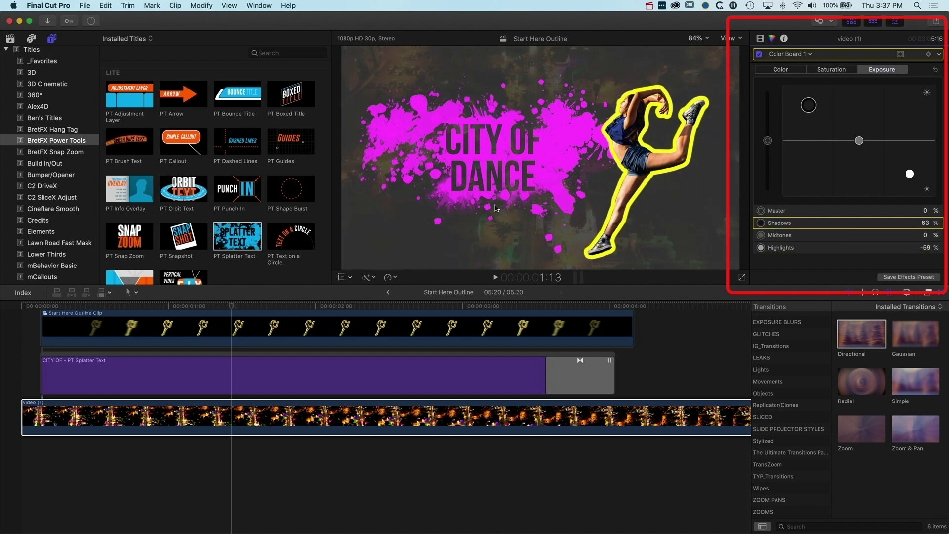
pyautogui.click(759, 54)
pyautogui.click(759, 54)
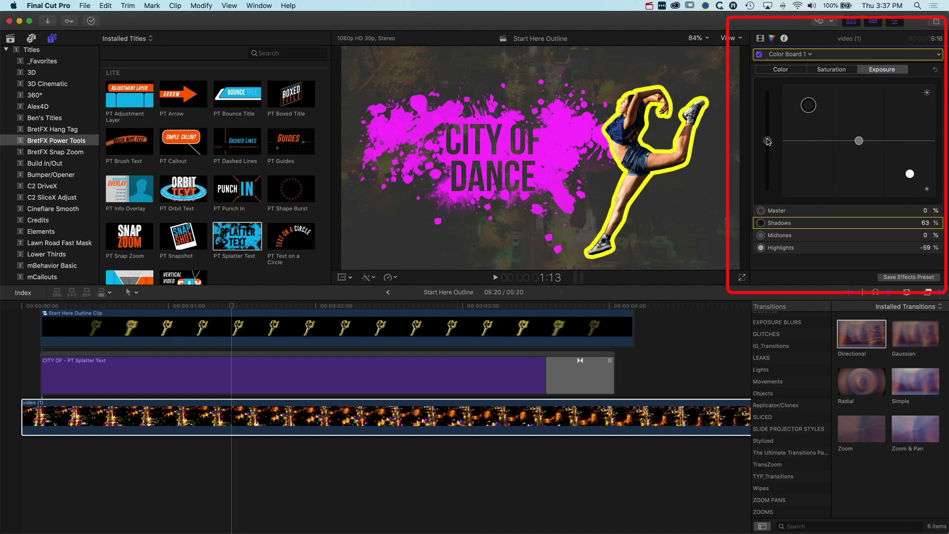
# Step: Refine the drone clip's exposure to master -65%, shadows 74%, midtones -16% and highlights -44%, and compare the Color Board correction off and on
pyautogui.moveTo(766, 140); pyautogui.dragTo(769, 167)
pyautogui.moveTo(808, 106); pyautogui.dragTo(811, 102)
pyautogui.moveTo(910, 173); pyautogui.dragTo(909, 165)
pyautogui.moveTo(860, 142); pyautogui.dragTo(859, 150)
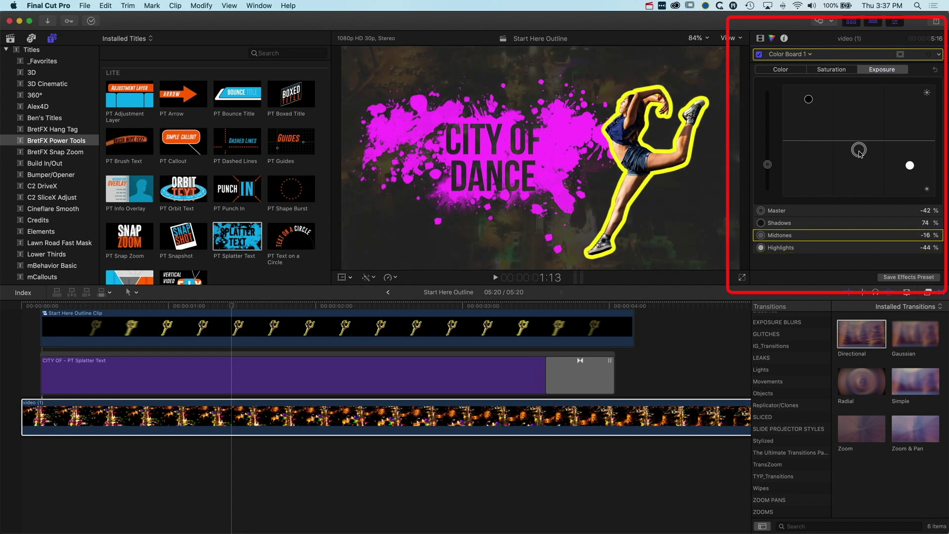
pyautogui.moveTo(768, 165); pyautogui.dragTo(768, 184)
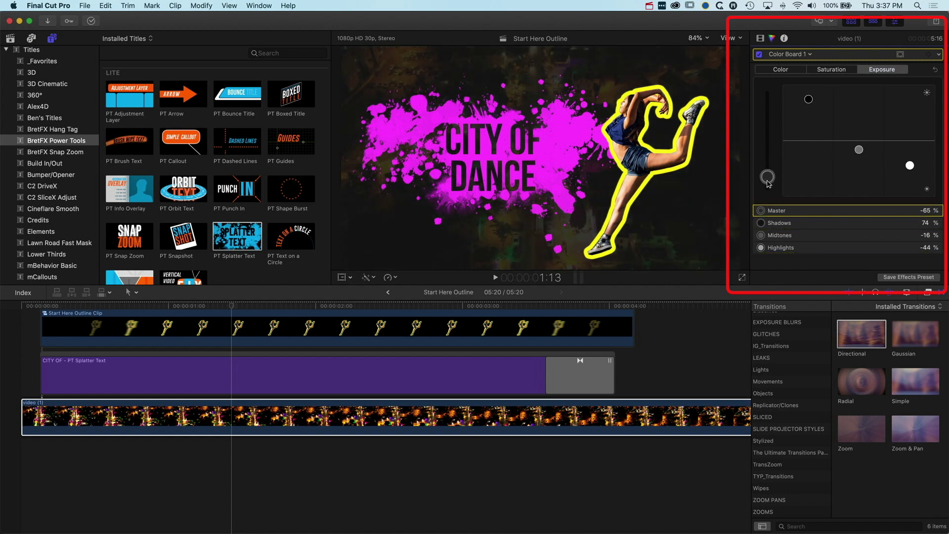
pyautogui.click(758, 55)
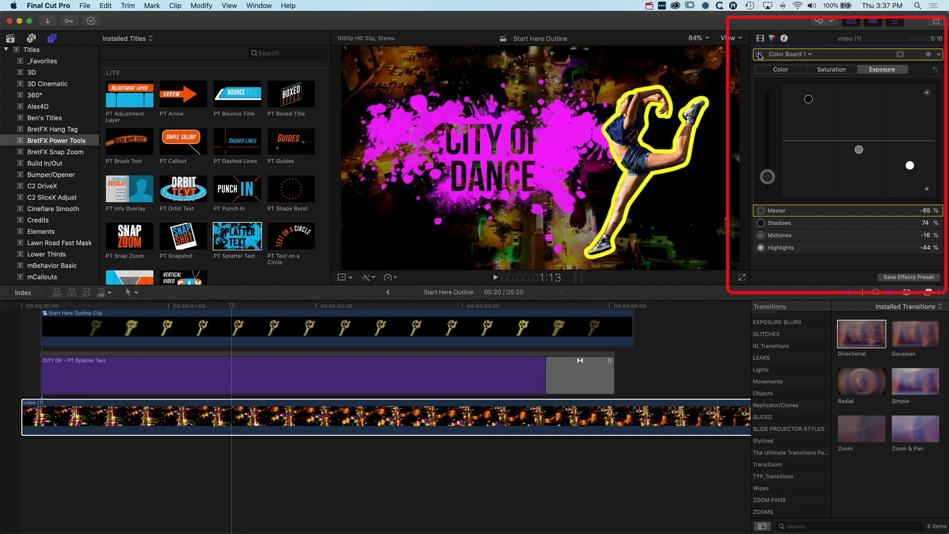
pyautogui.click(758, 54)
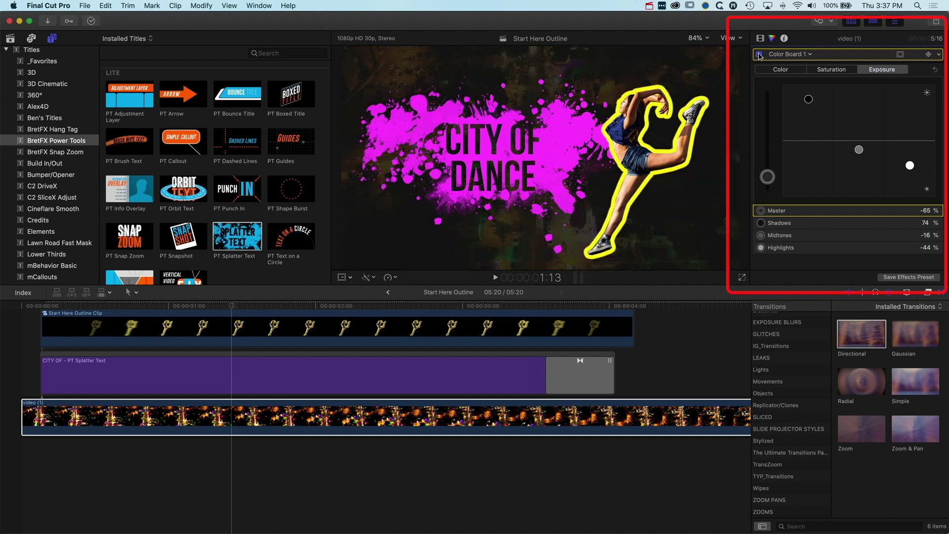
pyautogui.click(758, 55)
pyautogui.click(758, 54)
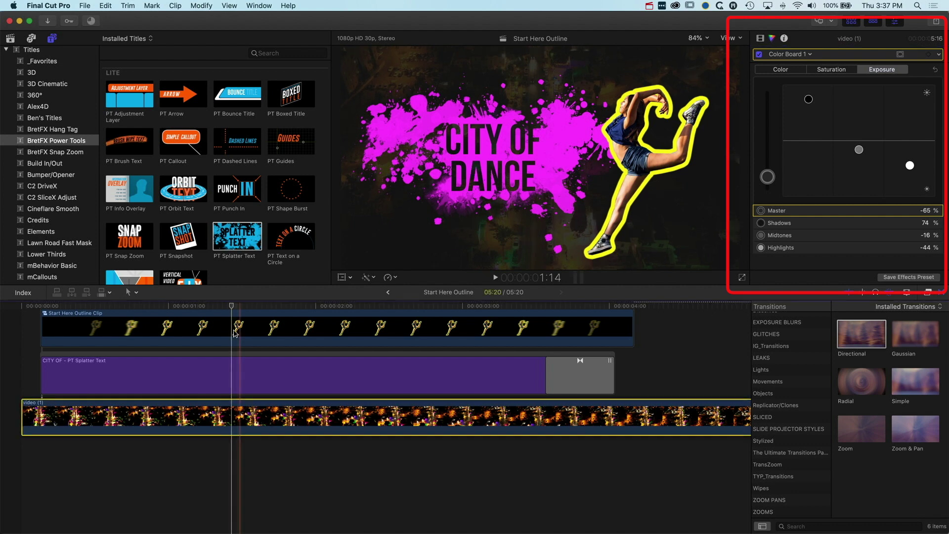
# Step: Play the sequence from its start, and add a Color Board keyframe to the drone clip at frame 26
pyautogui.click(232, 307)
pyautogui.click(9, 305)
pyautogui.press('space')
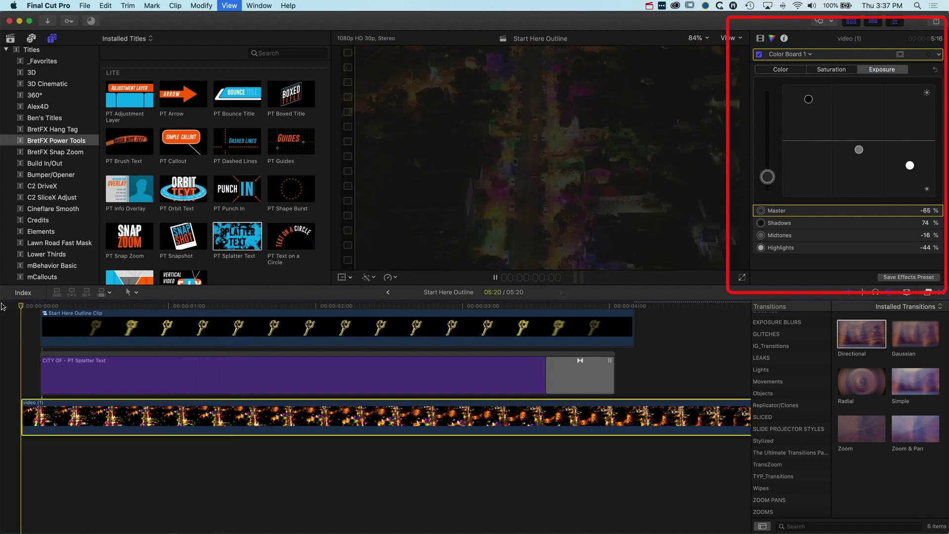
pyautogui.moveTo(9, 305); pyautogui.dragTo(149, 307)
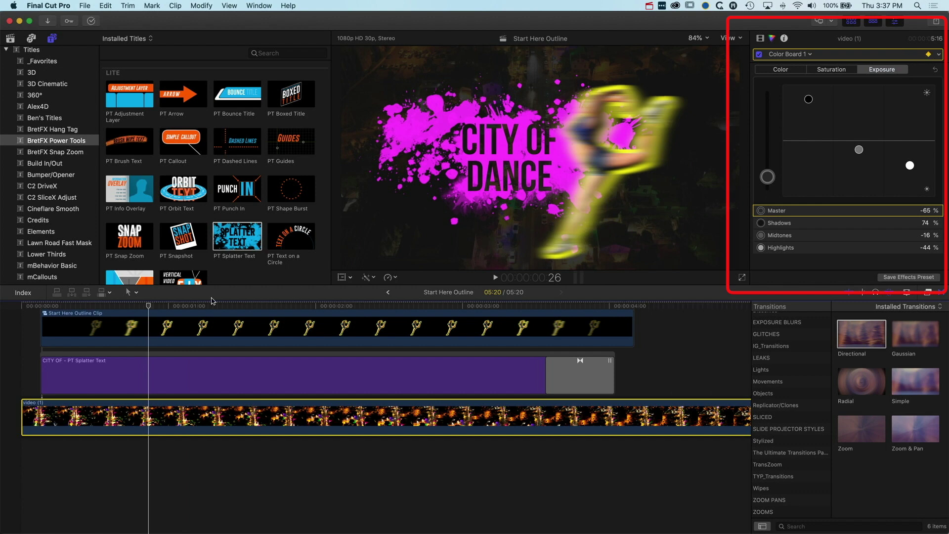
# Step: Set the drone clip's exposure master, shadows, midtones and highlights to 0% at frame 5, and play the sequence from the start
pyautogui.moveTo(148, 307); pyautogui.dragTo(47, 306)
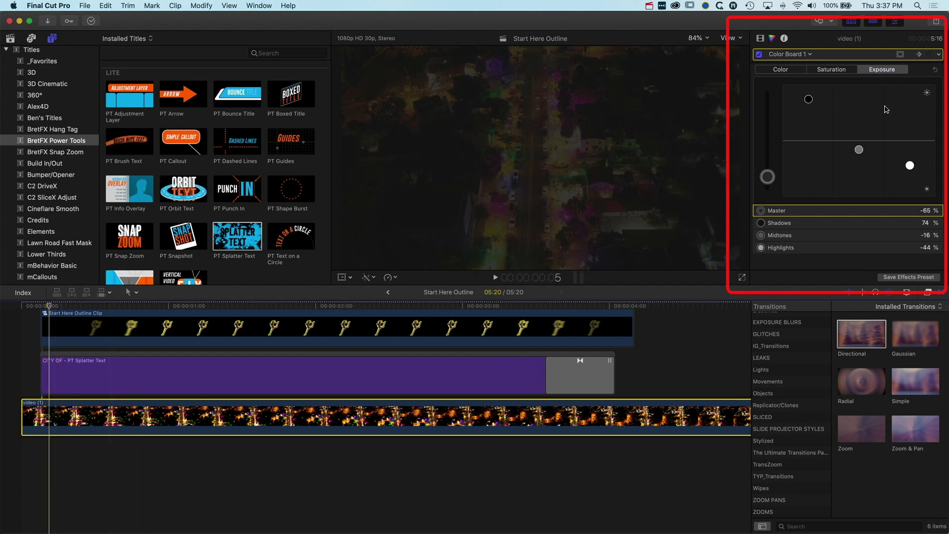
pyautogui.click(927, 211)
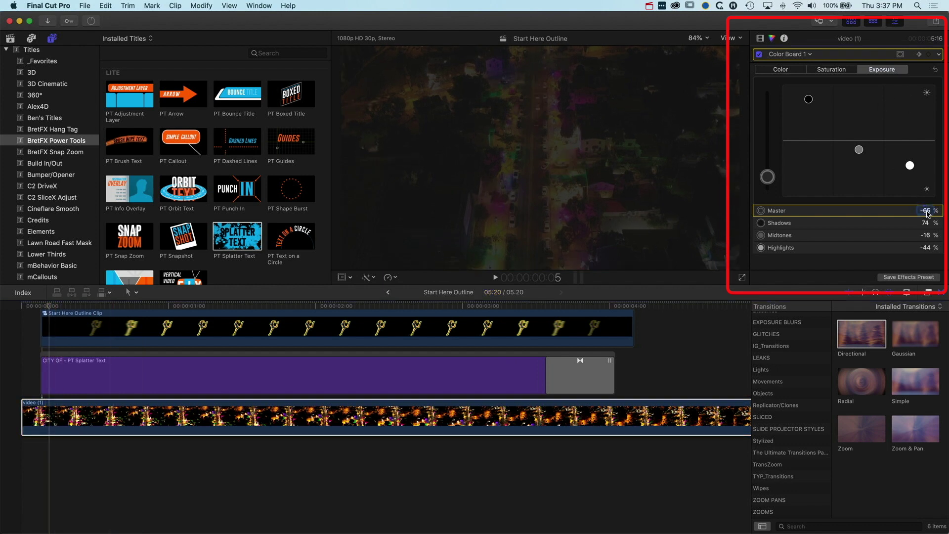
pyautogui.write('0')
pyautogui.press('Tab')
pyautogui.write('0')
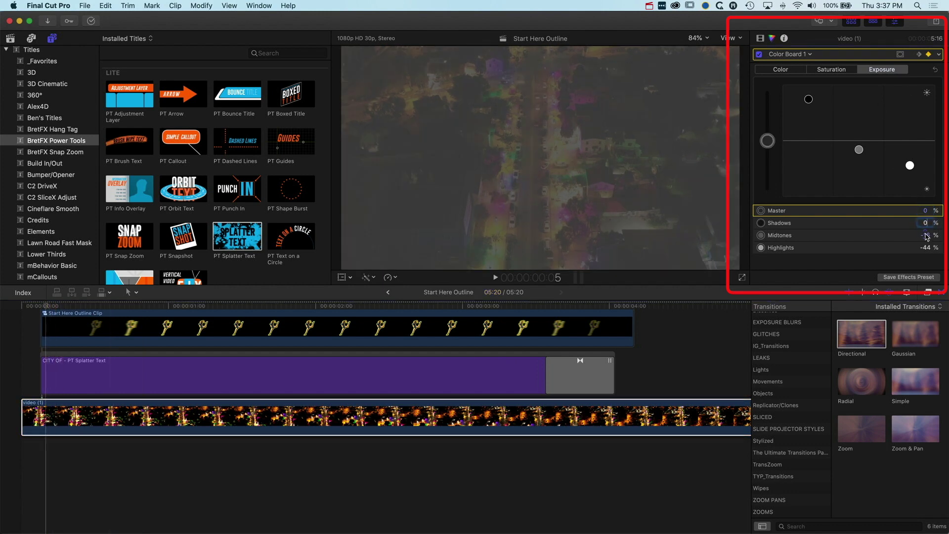
pyautogui.press('Tab')
pyautogui.write('0')
pyautogui.press('Tab')
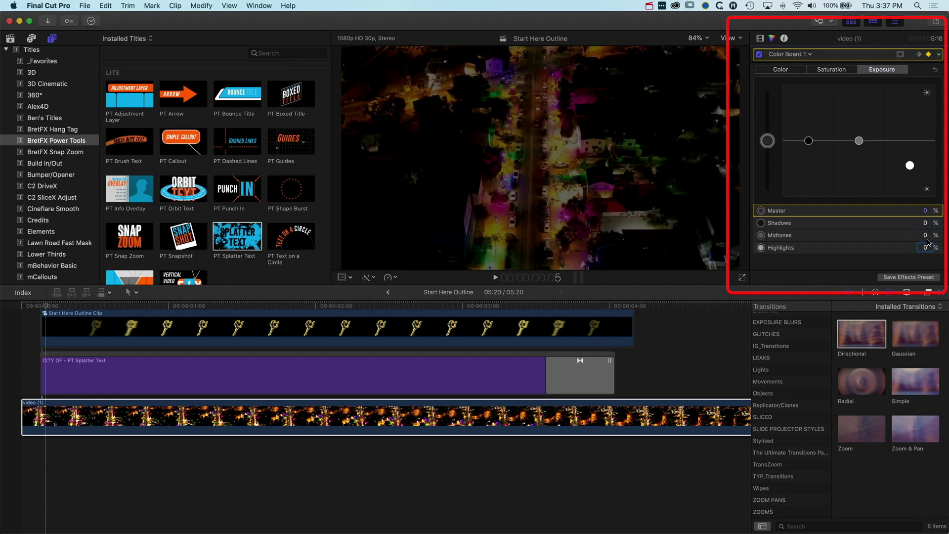
pyautogui.press('Return')
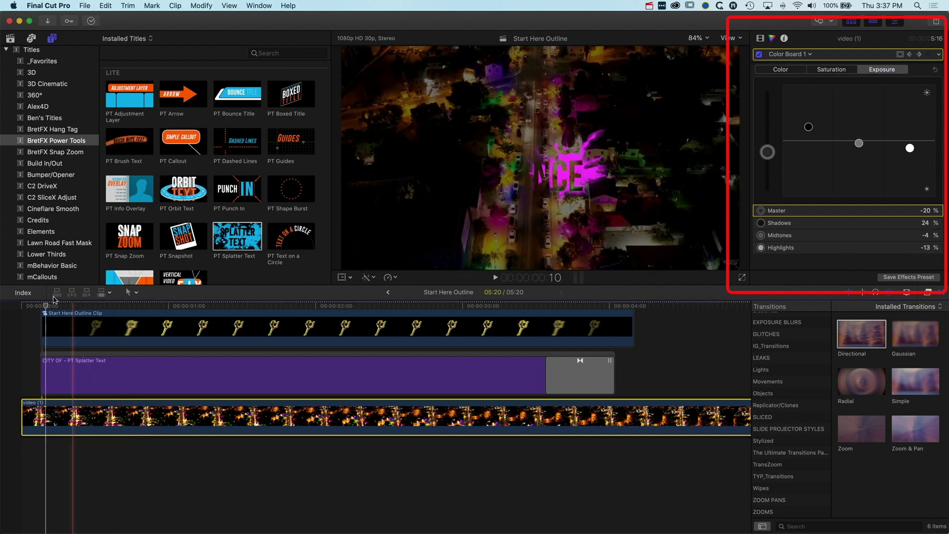
pyautogui.click(12, 309)
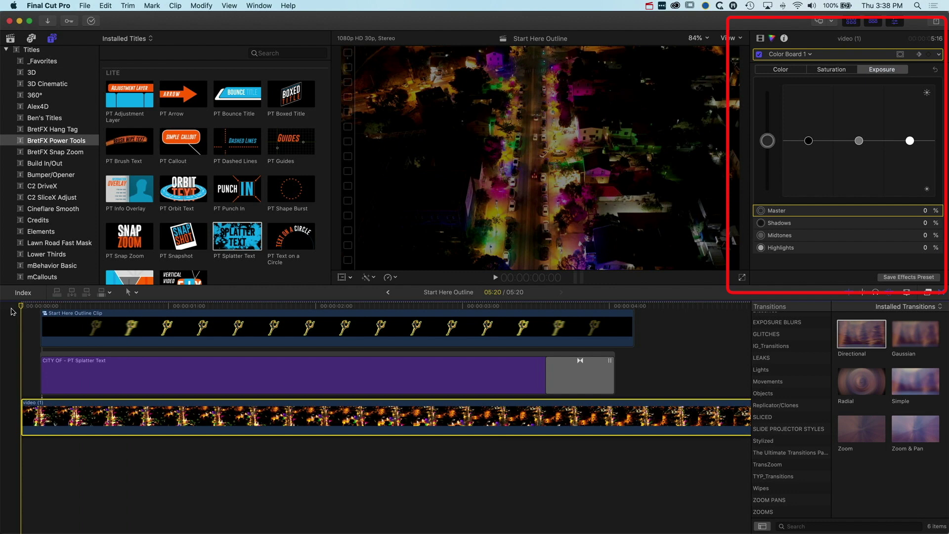
pyautogui.press('space')
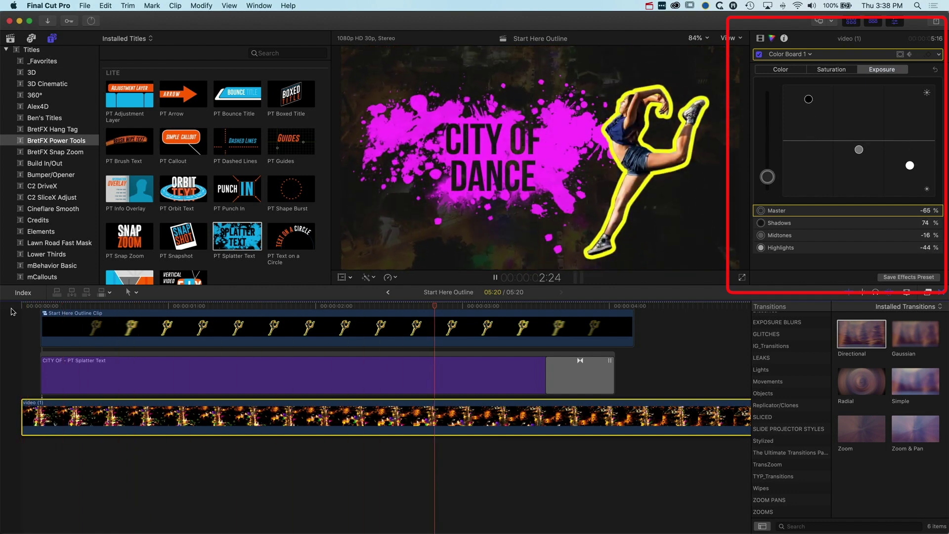
pyautogui.press('space')
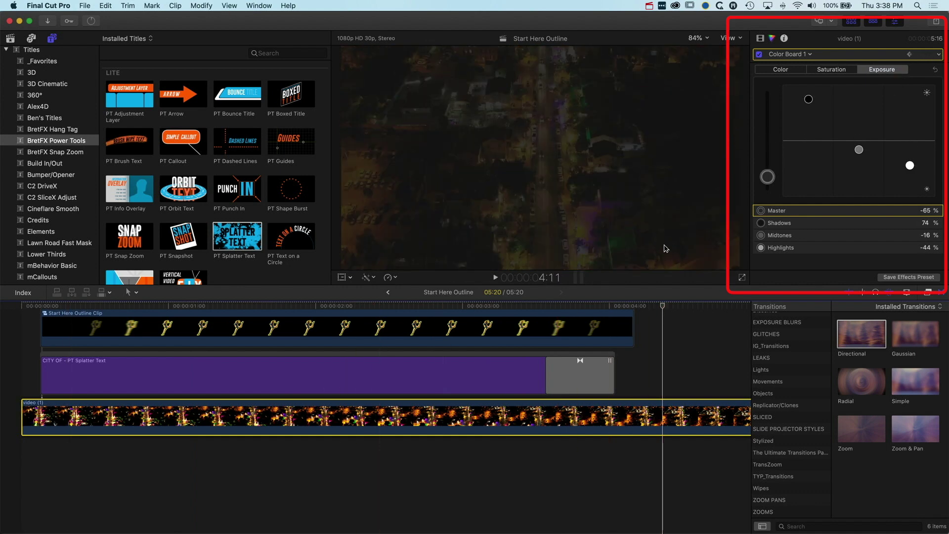
# Step: Keyframe the drone clip's Color Board at 3:20, and set master, shadows, midtones and highlights to 0% at 4:07
pyautogui.moveTo(660, 307); pyautogui.dragTo(563, 307)
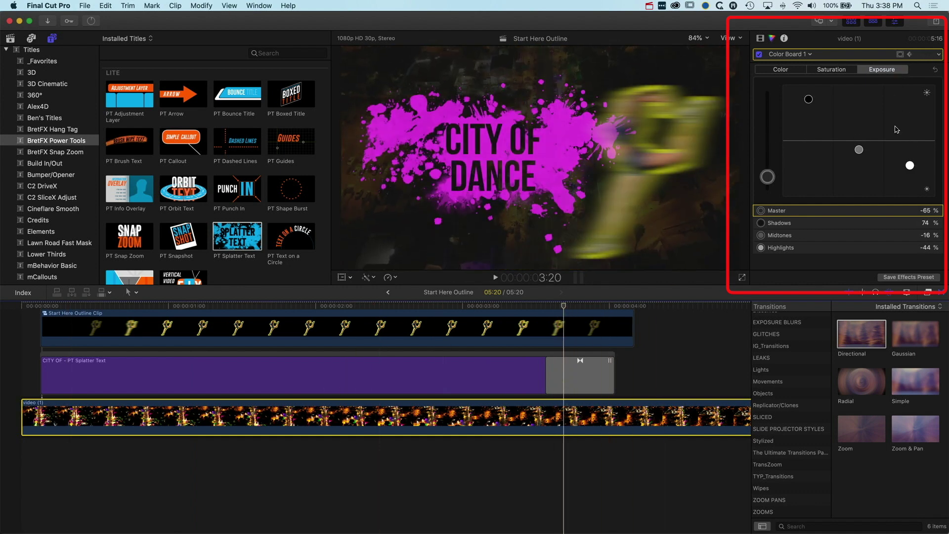
pyautogui.press('Left')
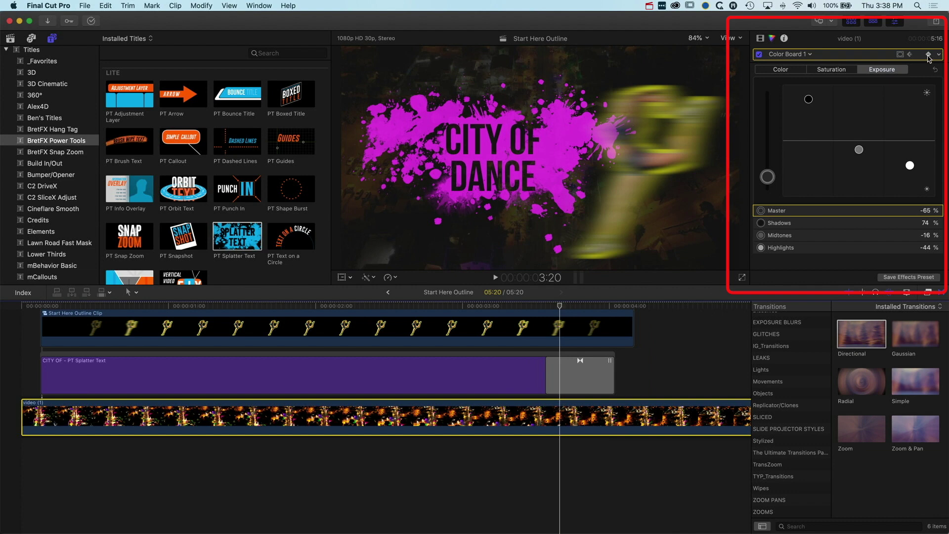
pyautogui.moveTo(662, 307); pyautogui.dragTo(648, 306)
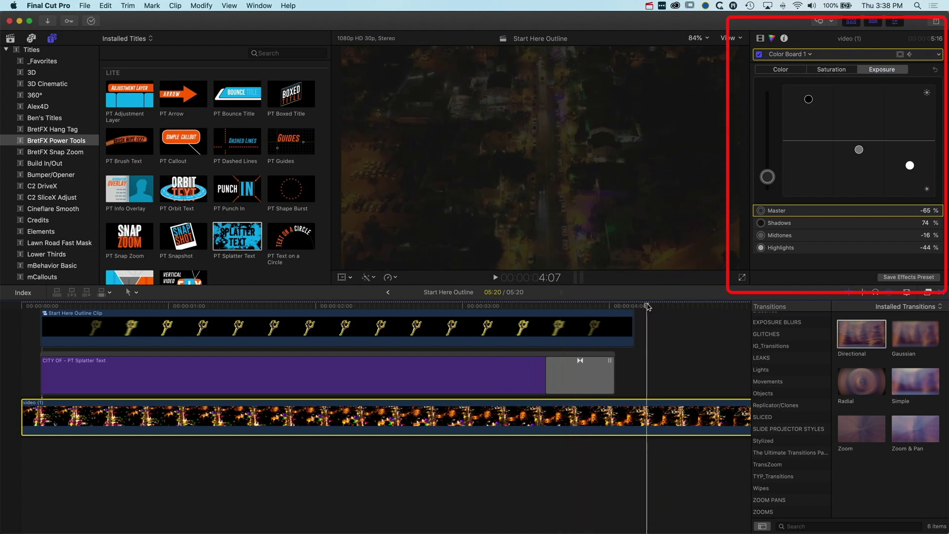
pyautogui.click(926, 211)
pyautogui.press('Return')
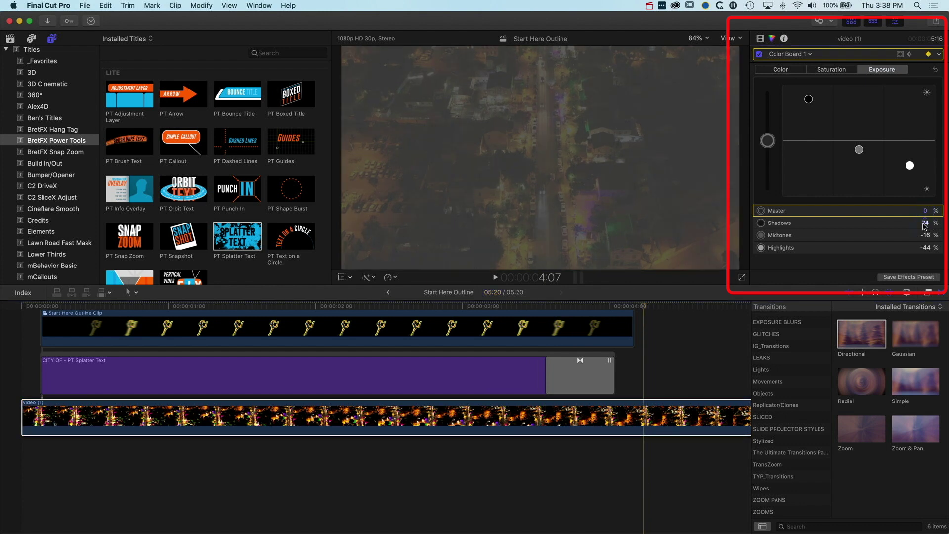
pyautogui.write('0')
pyautogui.press('Return')
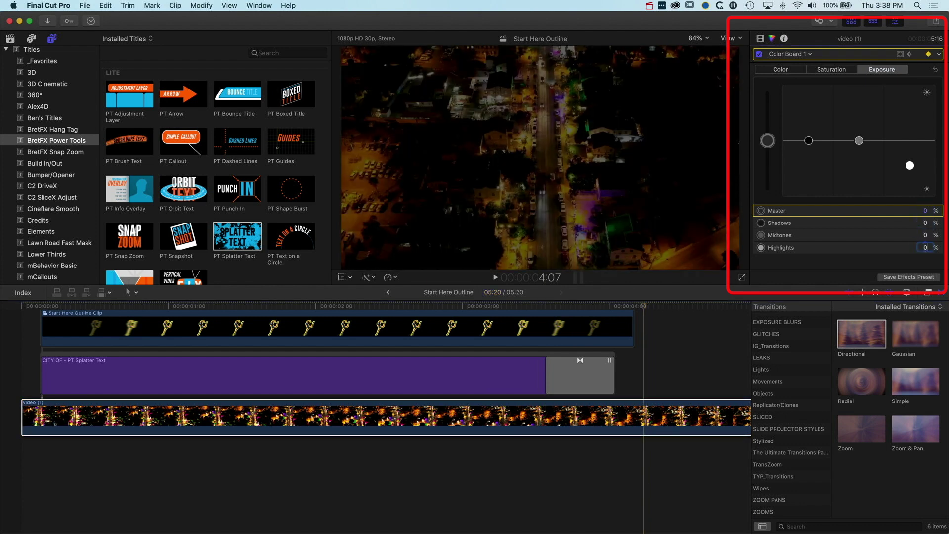
pyautogui.click(613, 418)
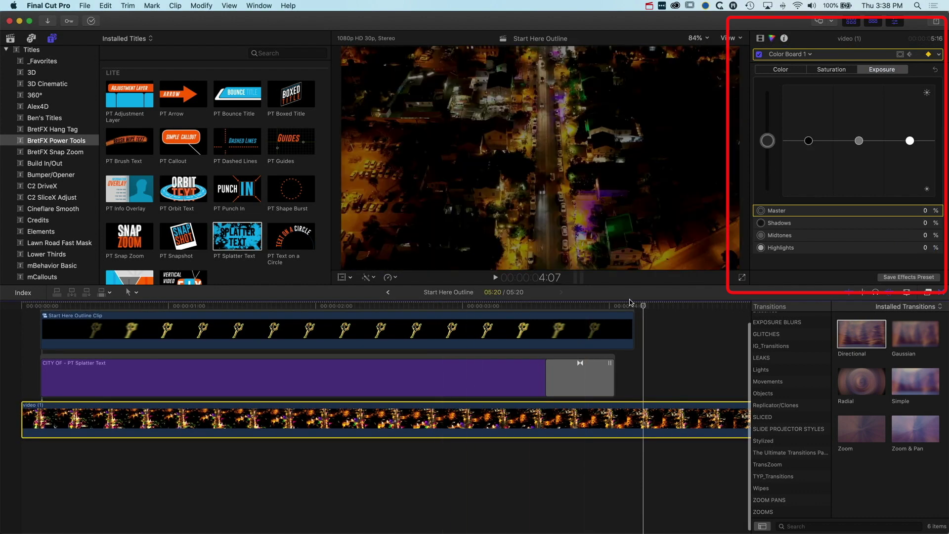
# Step: Play the sequence repeatedly from the start to check the drone clip's darkening and brightening, with the whole sequence fitted in the timeline
pyautogui.press('Home')
pyautogui.press('space')
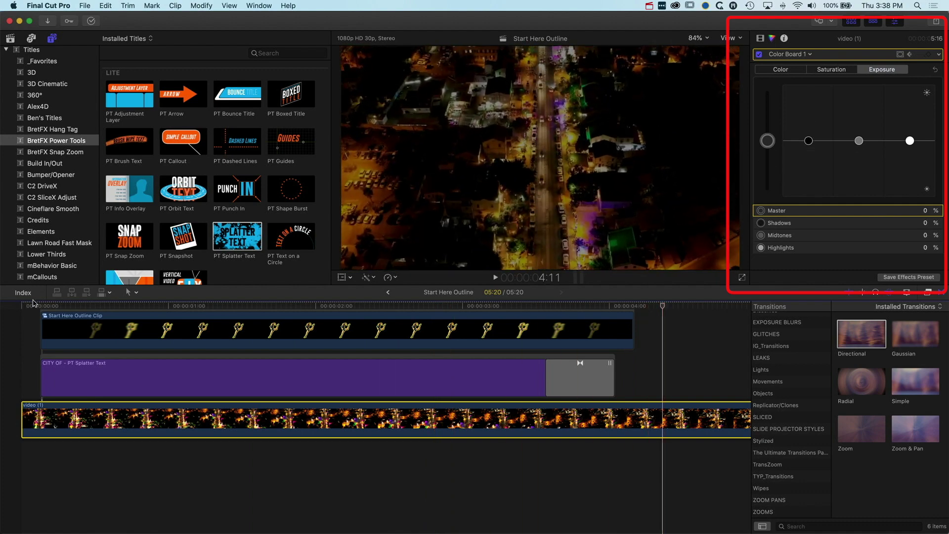
pyautogui.press('space')
pyautogui.press('Home')
pyautogui.press('space')
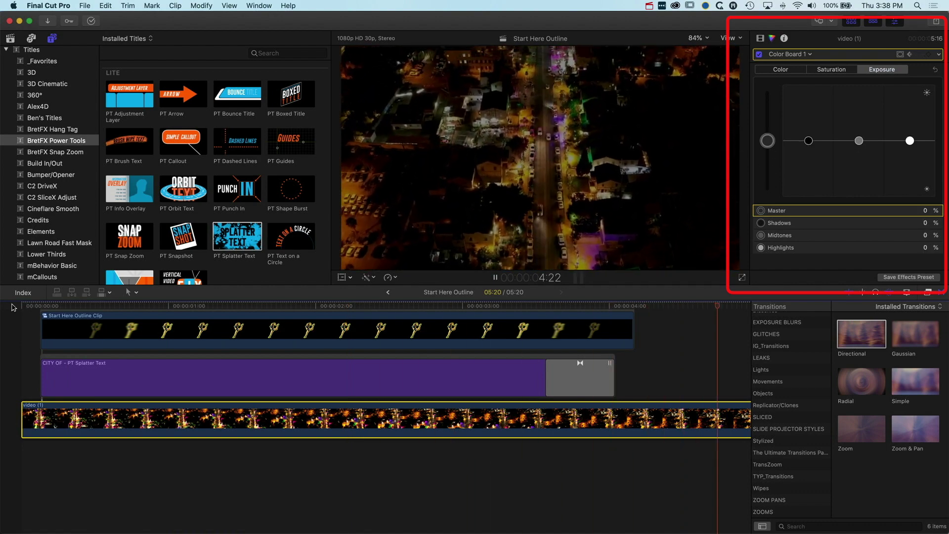
pyautogui.press('space')
pyautogui.hotkey('shift', 'z')
pyautogui.click(14, 309)
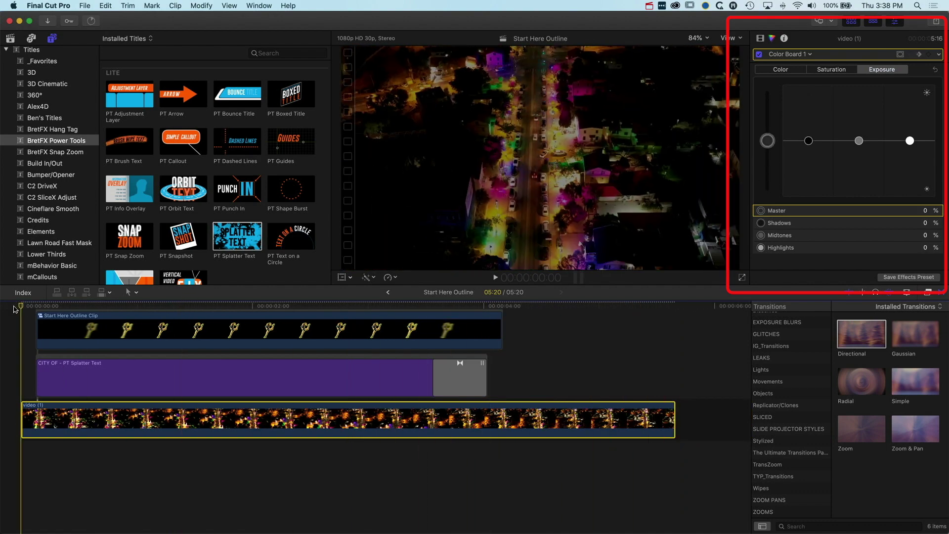
pyautogui.press('space')
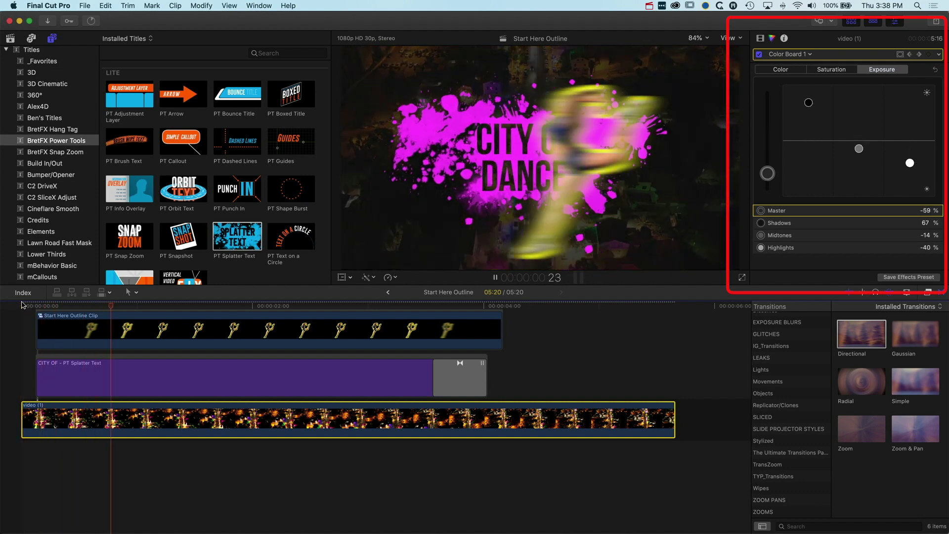
pyautogui.press('space')
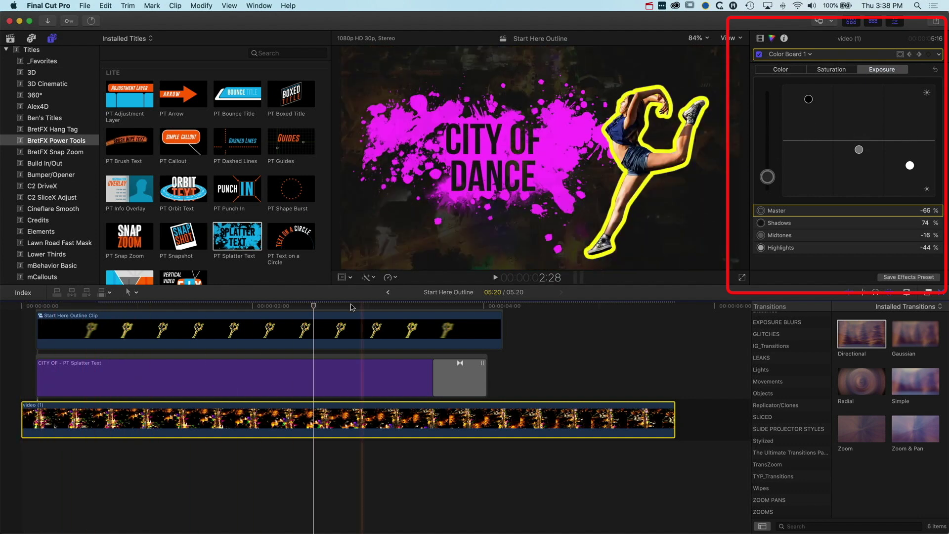
pyautogui.click(21, 309)
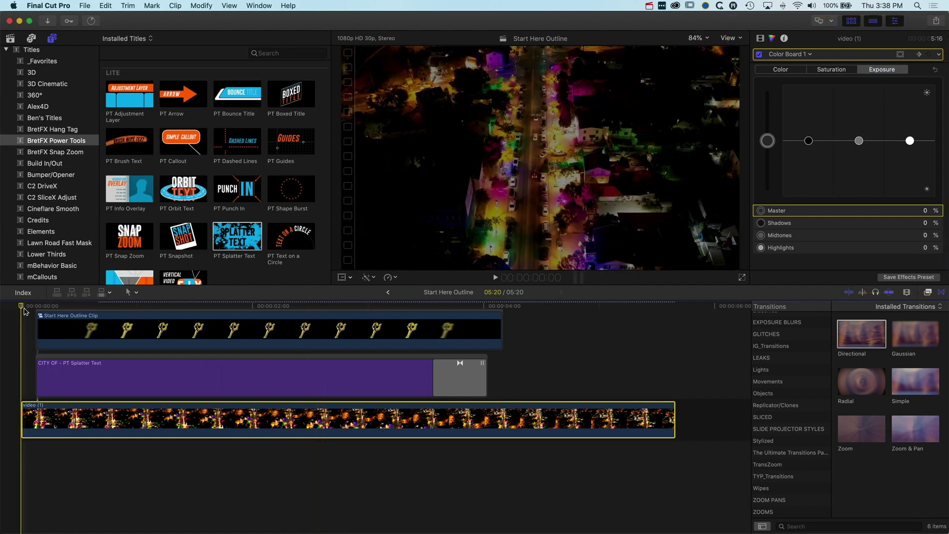
pyautogui.press('space')
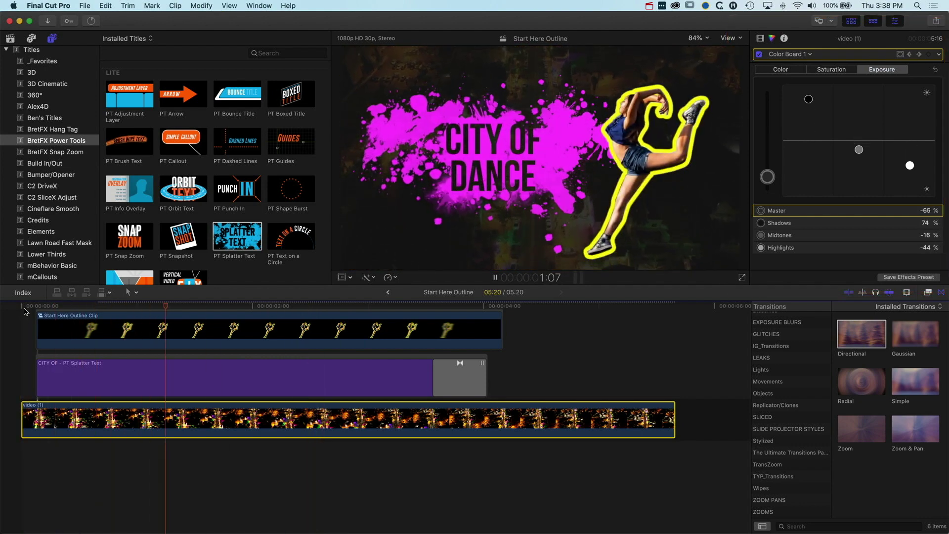
# Step: Open the Start Here Outline Clip compound clip and place the playhead on the dancer photo at 1:08
pyautogui.click(177, 307)
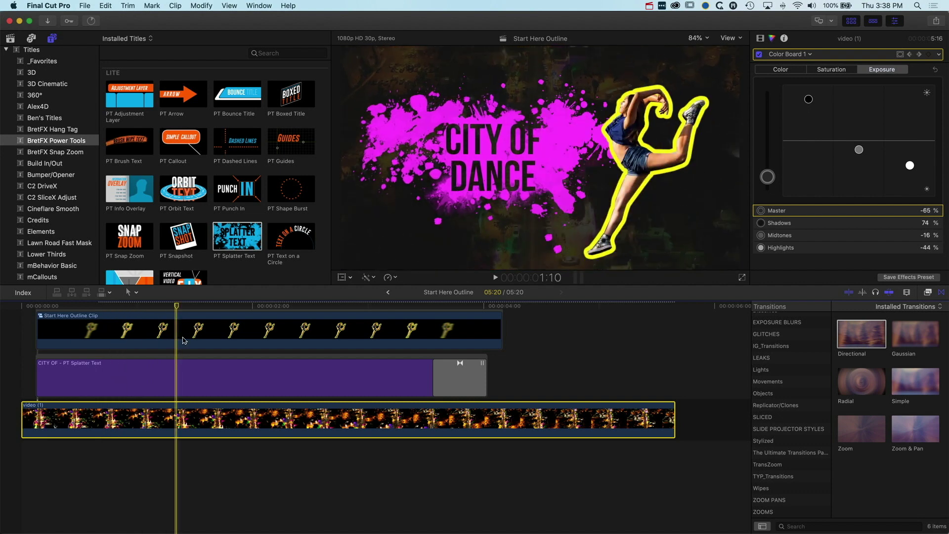
pyautogui.click(178, 340)
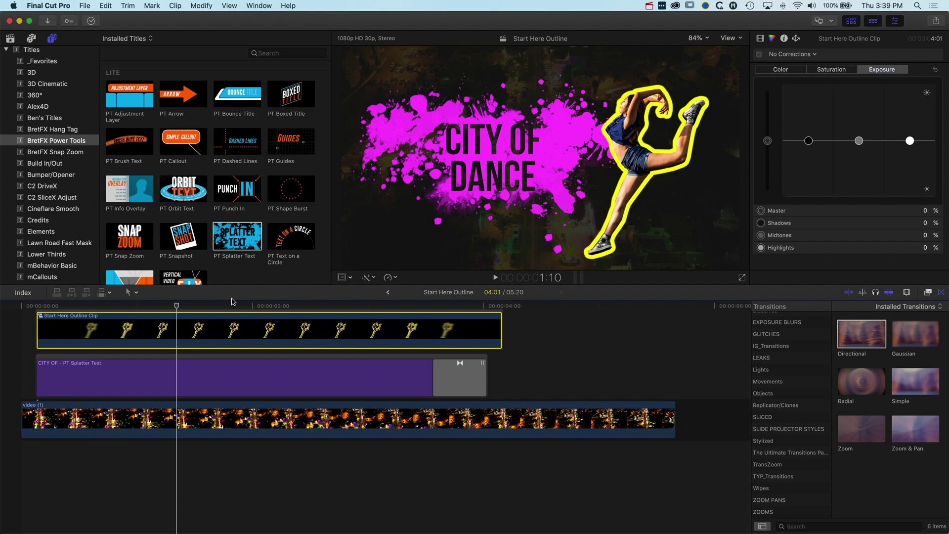
pyautogui.doubleClick(178, 334)
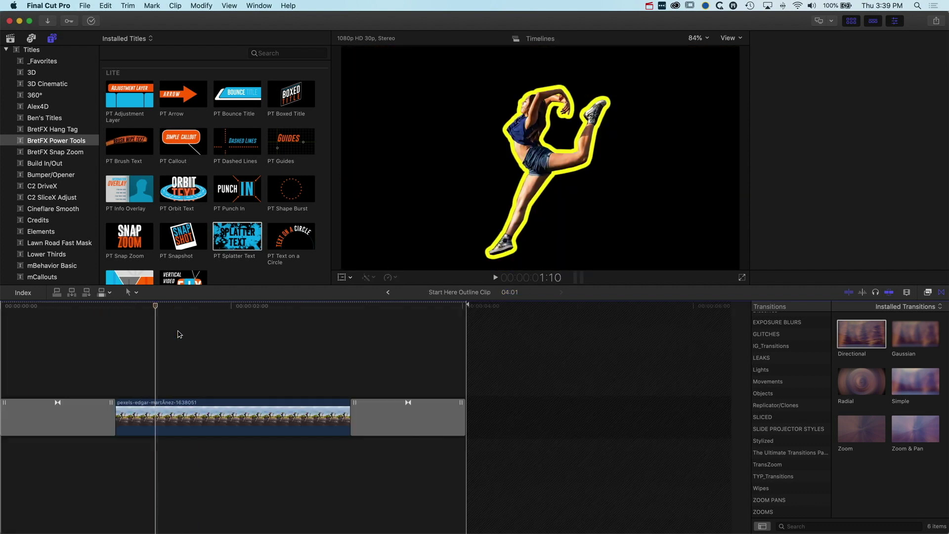
pyautogui.press('super+6')
pyautogui.moveTo(154, 307); pyautogui.dragTo(171, 309)
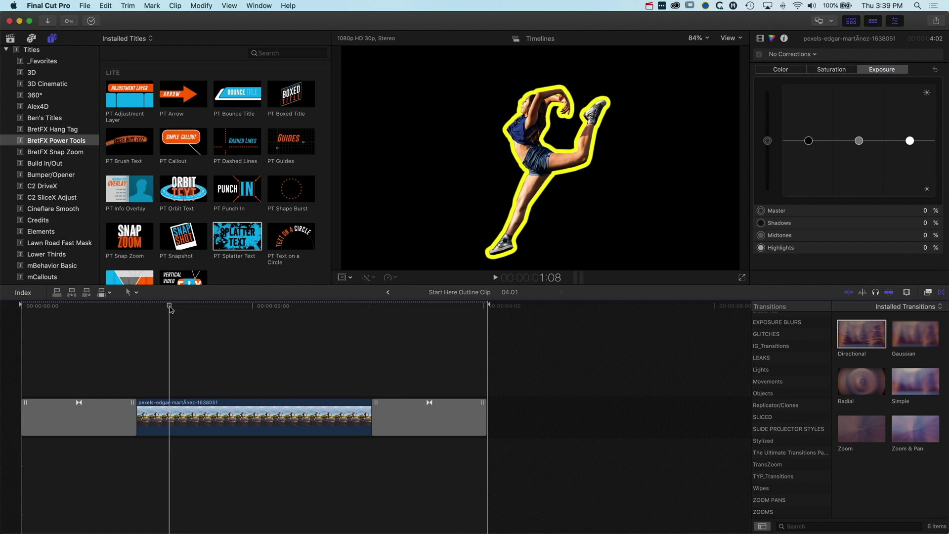
# Step: Show the dancer photo's video settings and expand the inspector to full height to examine the Draw Mask and PT Outline effects
pyautogui.click(761, 39)
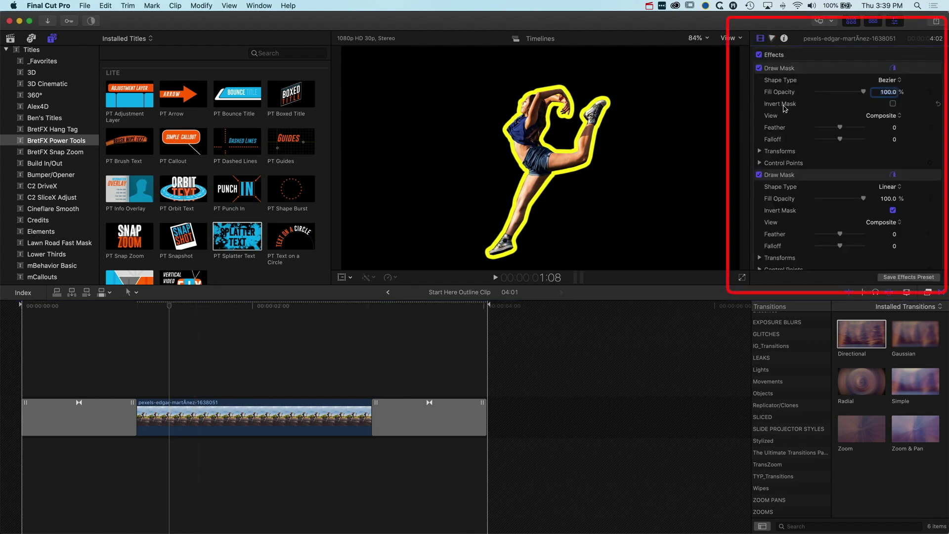
pyautogui.scroll(-10, 791, 108)
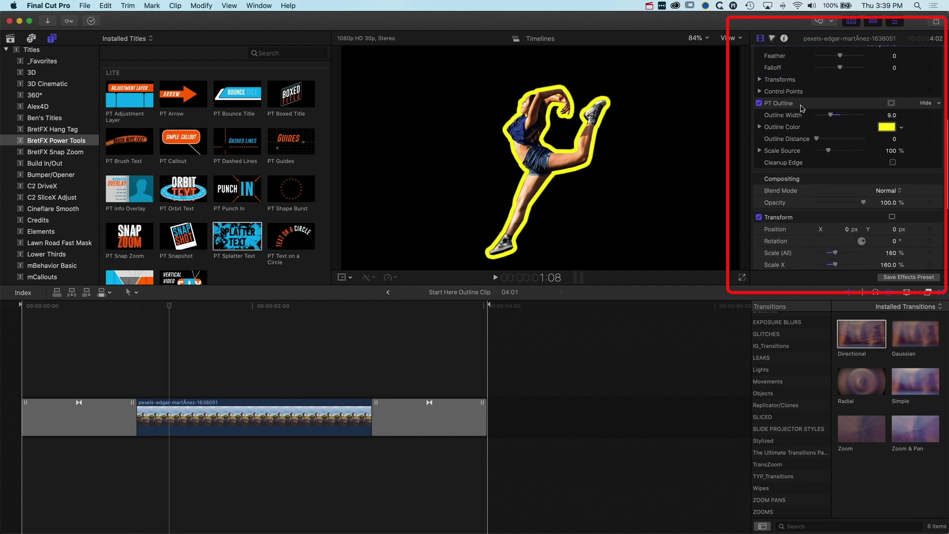
pyautogui.doubleClick(838, 42)
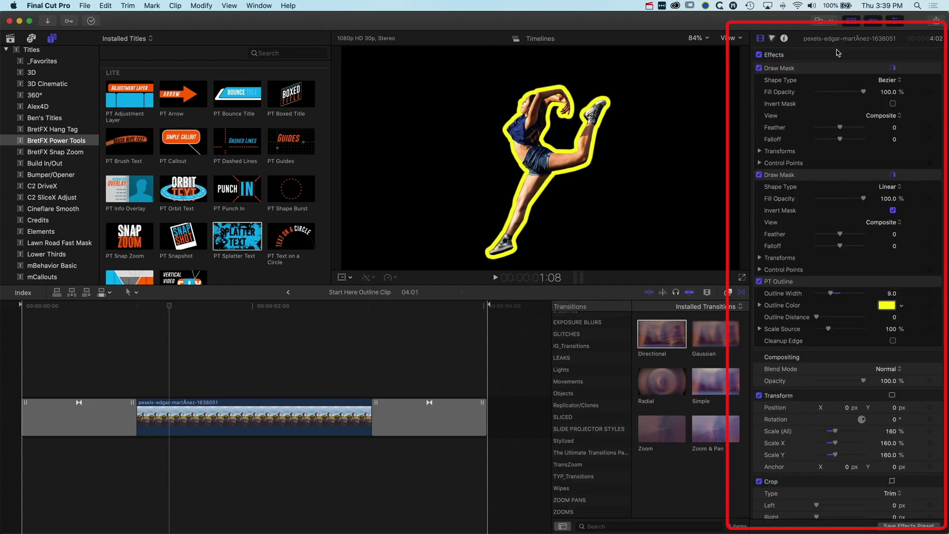
# Step: Keyframe PT Outline's Outline Distance and Outline Width at 1:08, and set distance to 15.0 and width to 13.0 at 1:16
pyautogui.click(741, 294)
pyautogui.scroll(-1, 818, 308)
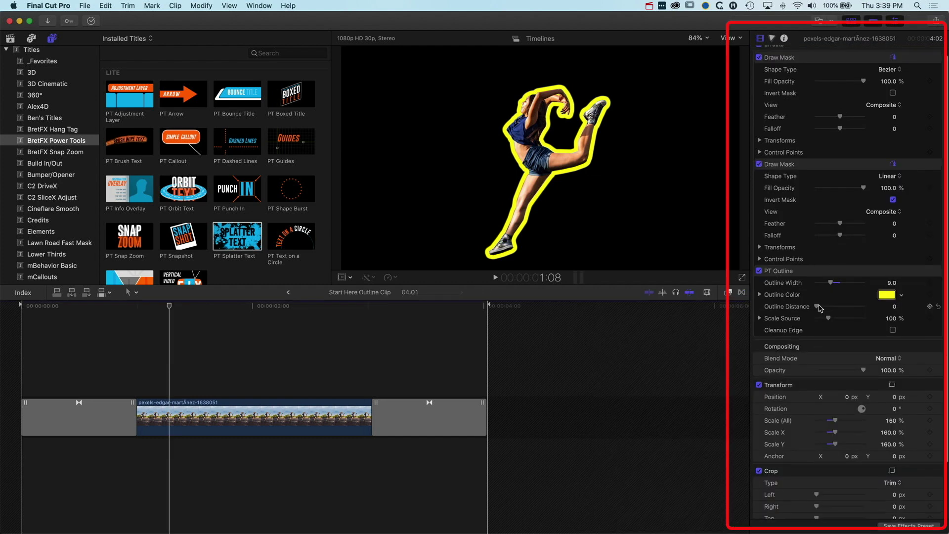
pyautogui.click(929, 306)
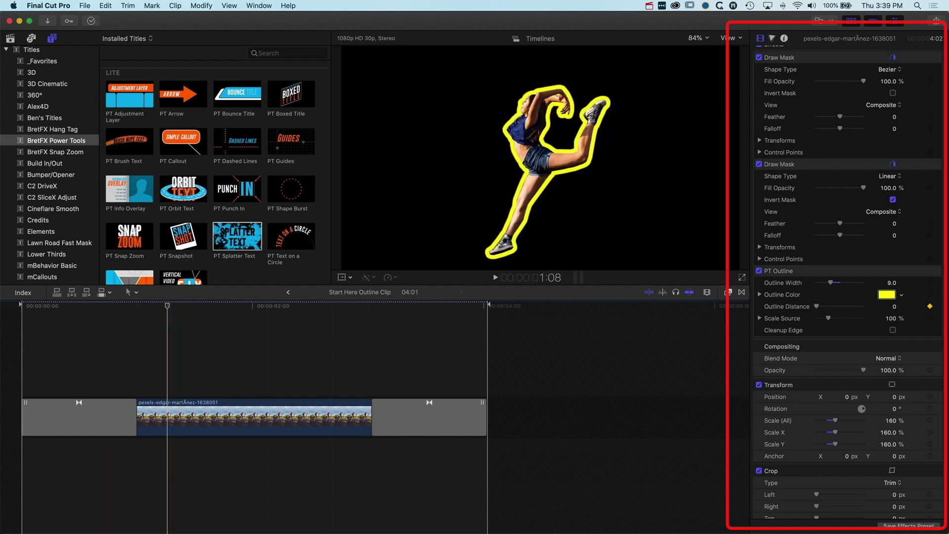
pyautogui.click(928, 284)
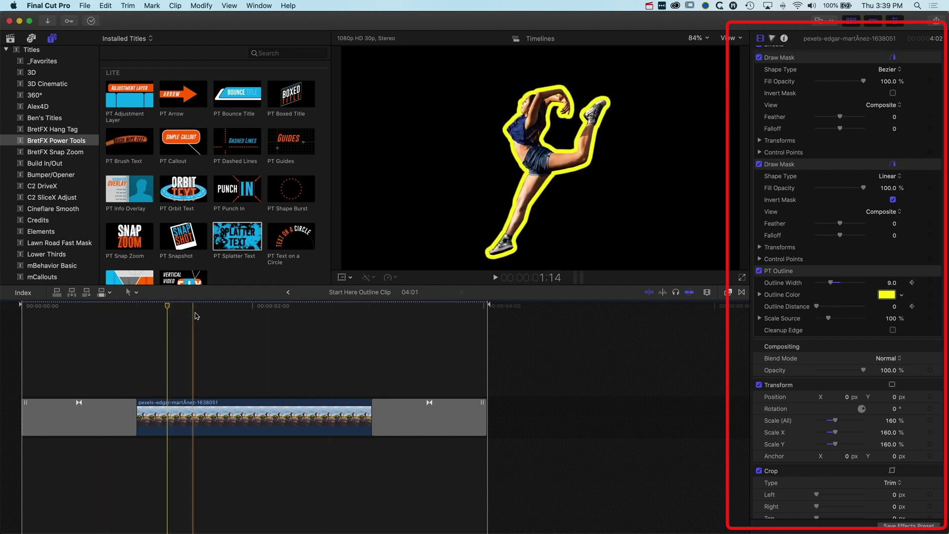
pyautogui.moveTo(168, 308); pyautogui.dragTo(200, 306)
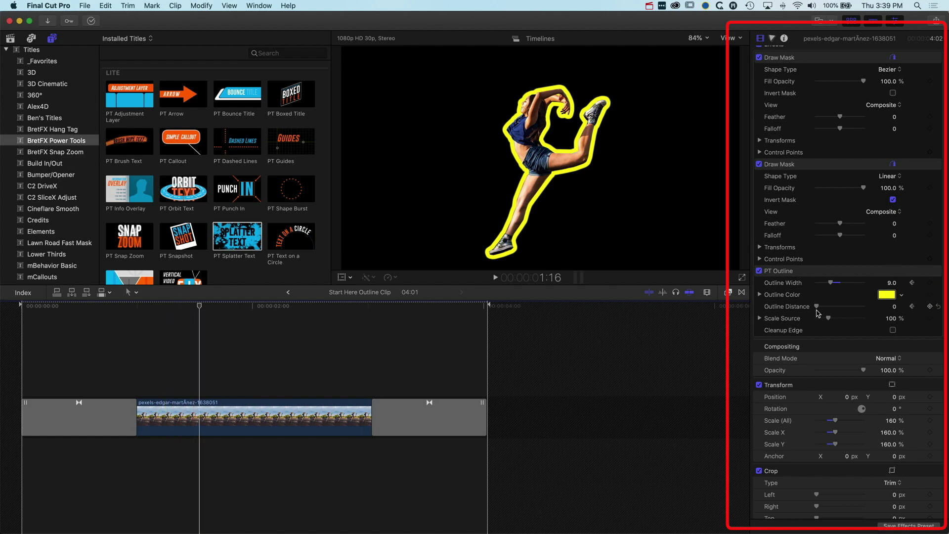
pyautogui.moveTo(818, 308); pyautogui.dragTo(836, 284)
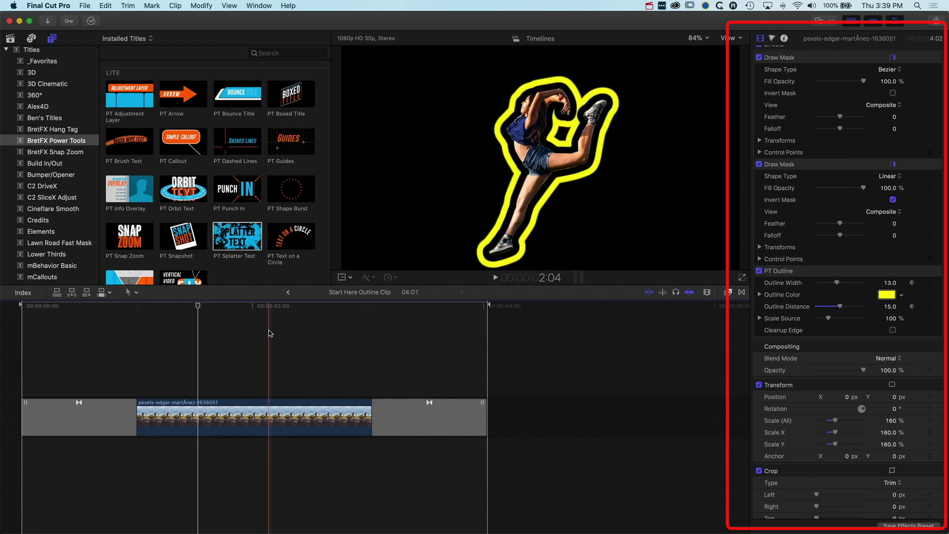
# Step: Return to the Start Here Outline project and play it from the start to check the expanding dancer outline
pyautogui.click(288, 293)
pyautogui.moveTo(173, 306); pyautogui.dragTo(2, 307)
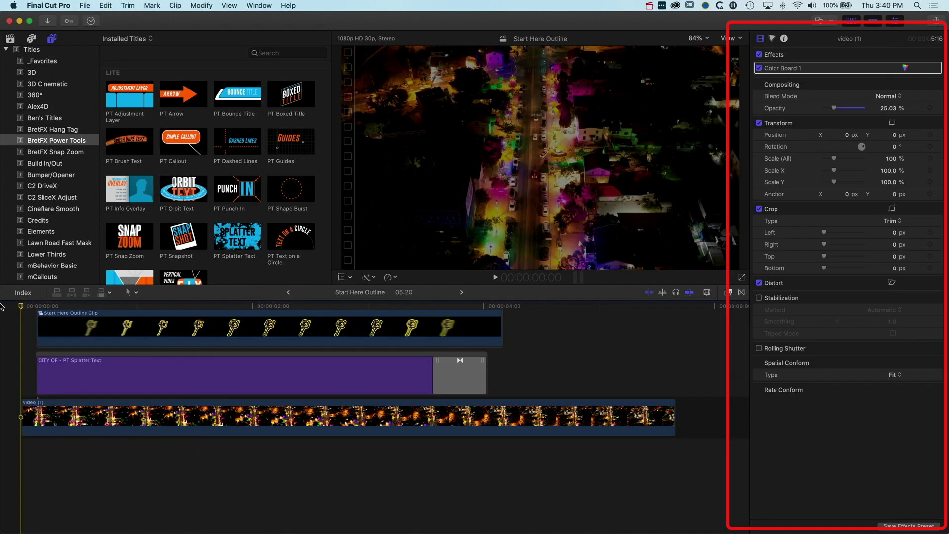
pyautogui.press('space')
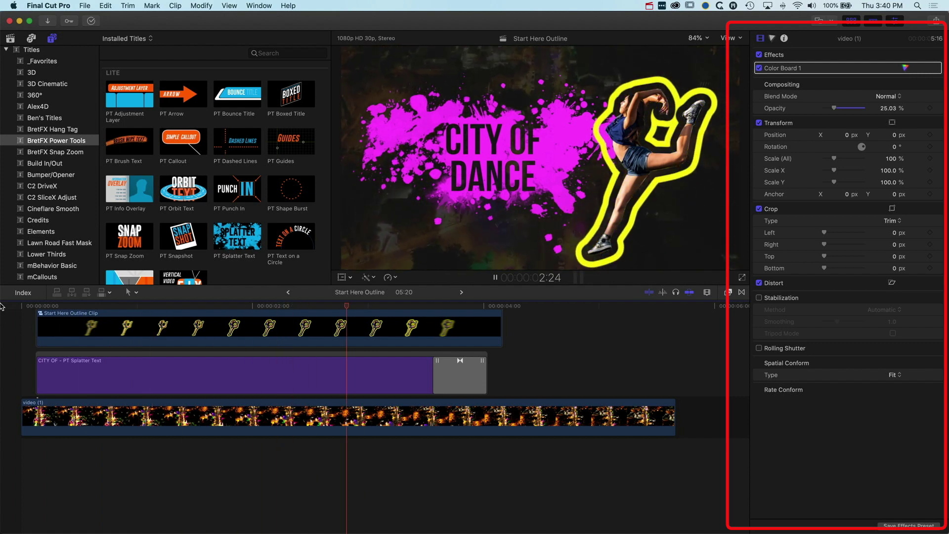
pyautogui.press('space')
pyautogui.press('j')
pyautogui.press('j')
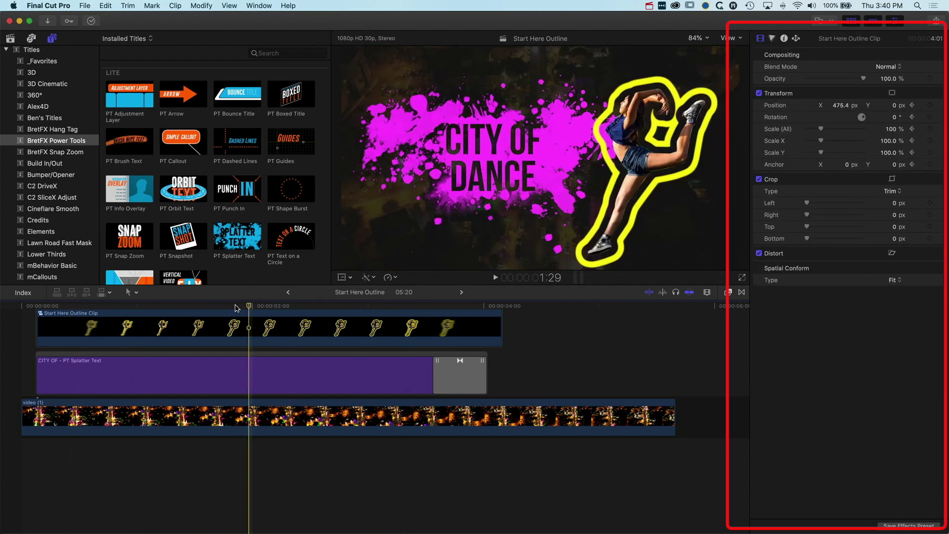
pyautogui.press('space')
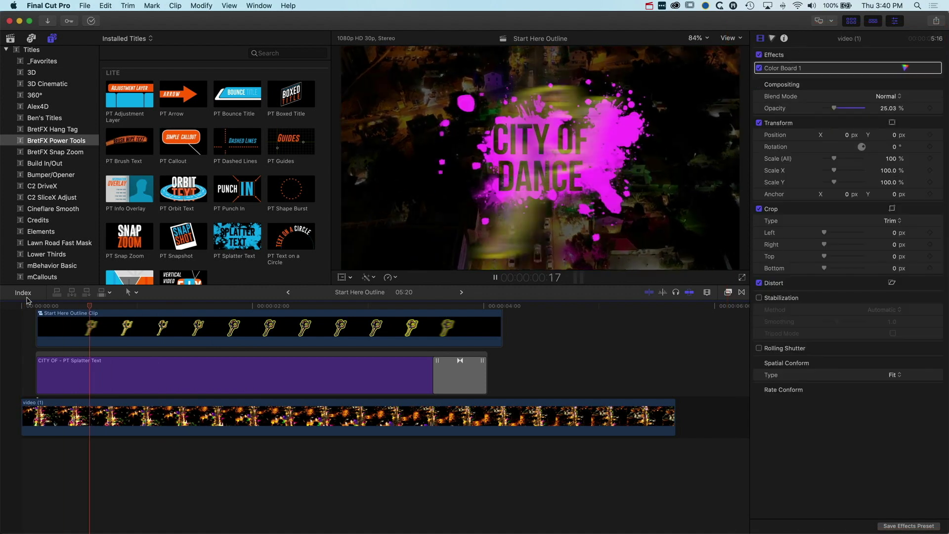
pyautogui.press('space')
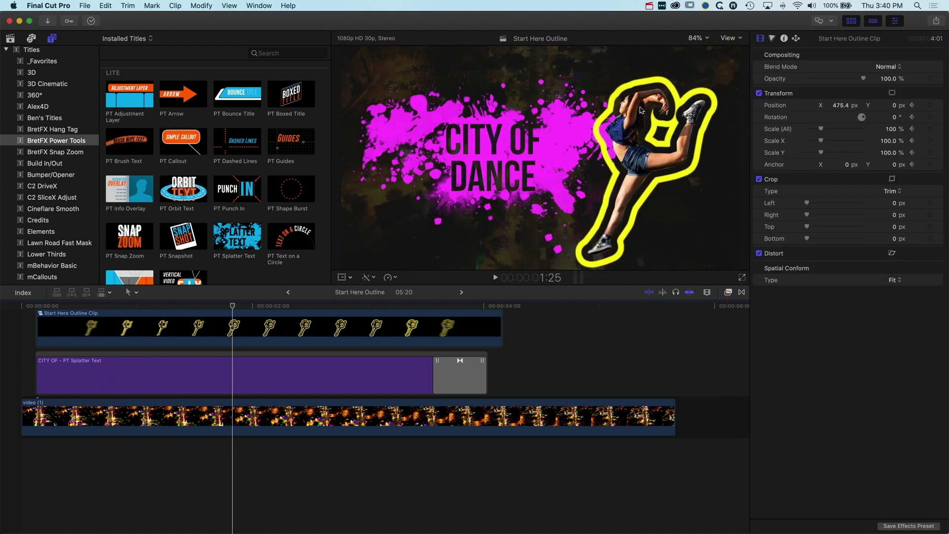
# Step: Reopen the dancer compound clip, show the photo's video animation, and shift both PT Outline keyframes earlier so the second sits at 1:08
pyautogui.doubleClick(173, 328)
pyautogui.click(173, 401)
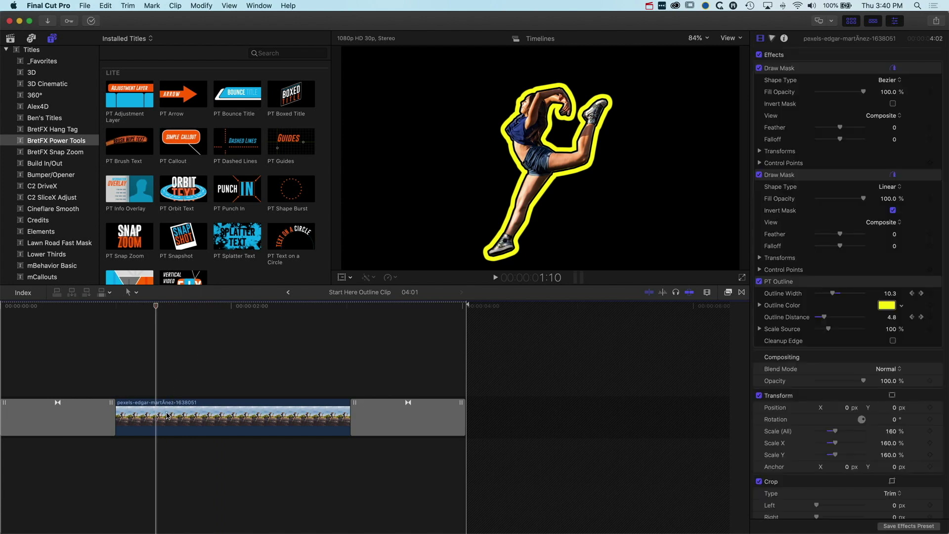
pyautogui.rightClick(164, 417)
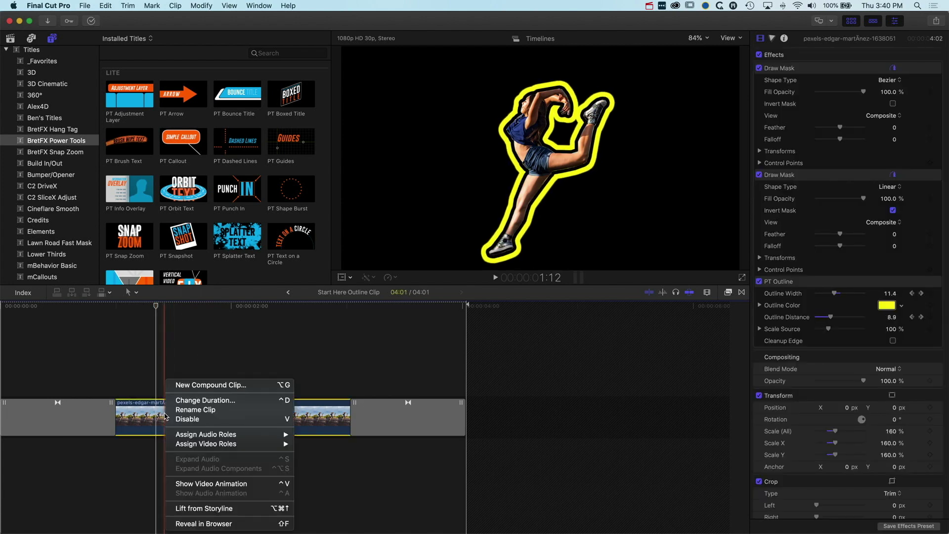
pyautogui.click(187, 484)
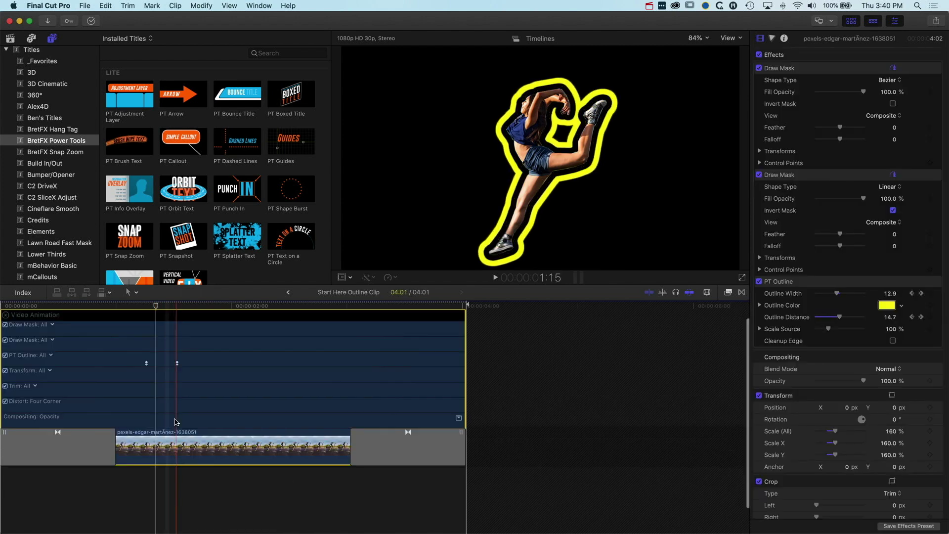
pyautogui.click(146, 364)
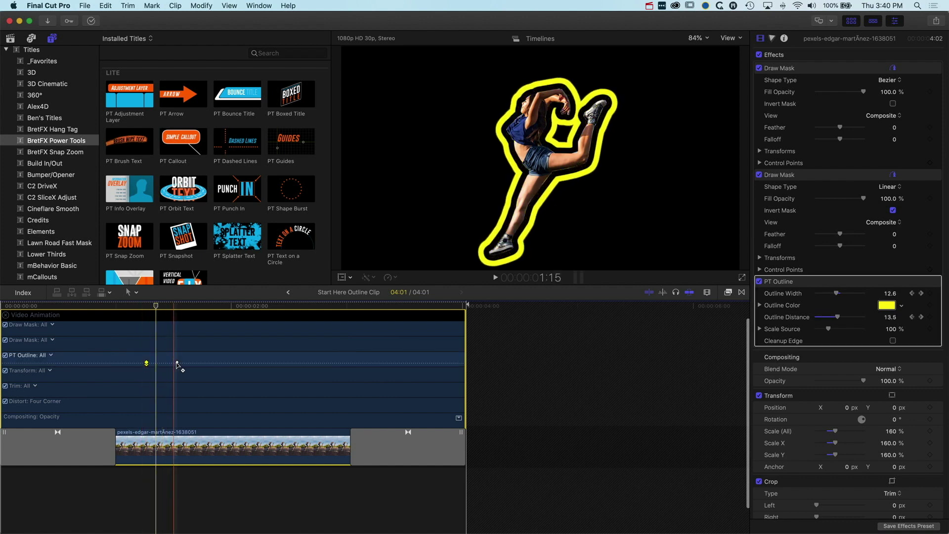
pyautogui.keyDown('alt'); pyautogui.click(176, 363); pyautogui.keyUp('alt')
pyautogui.moveTo(177, 363); pyautogui.dragTo(135, 363)
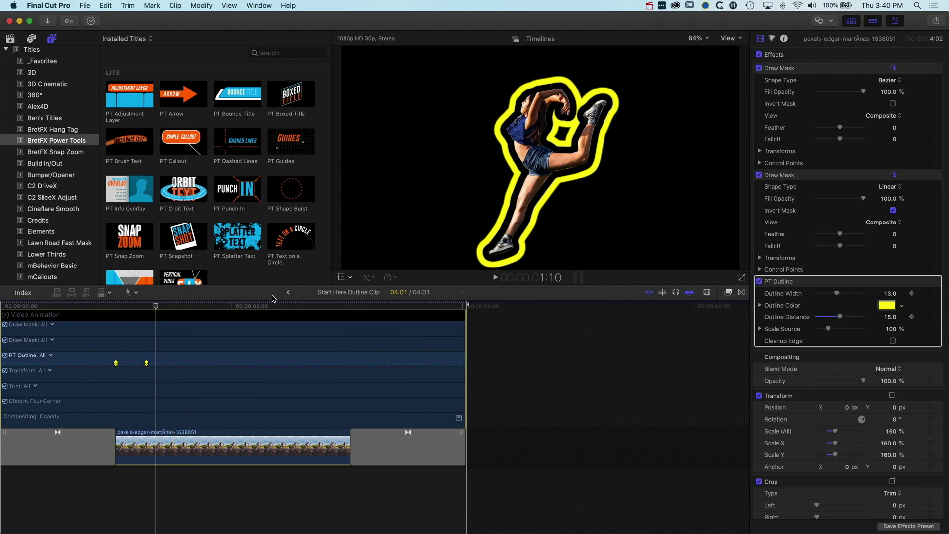
# Step: Go back to the Start Here Outline project and replay the opening to check the retimed outline
pyautogui.click(288, 292)
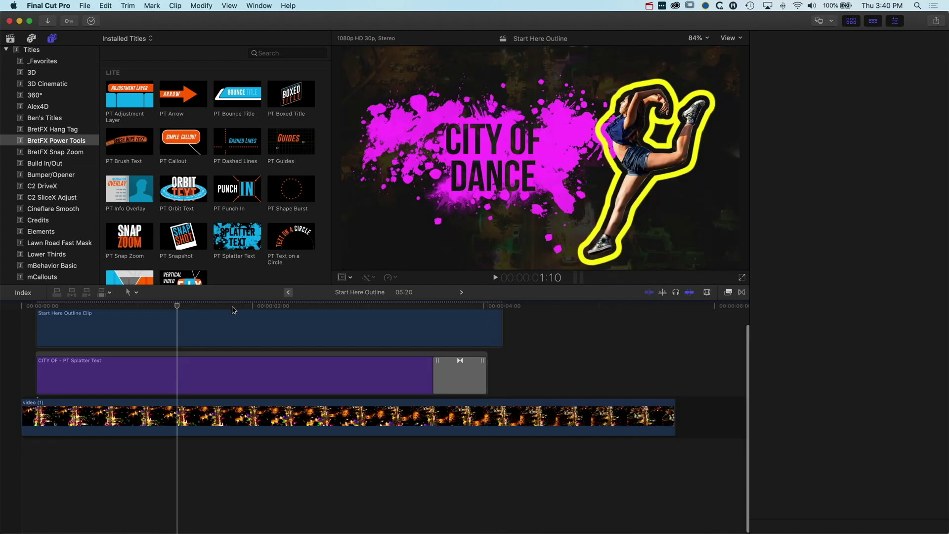
pyautogui.press('space')
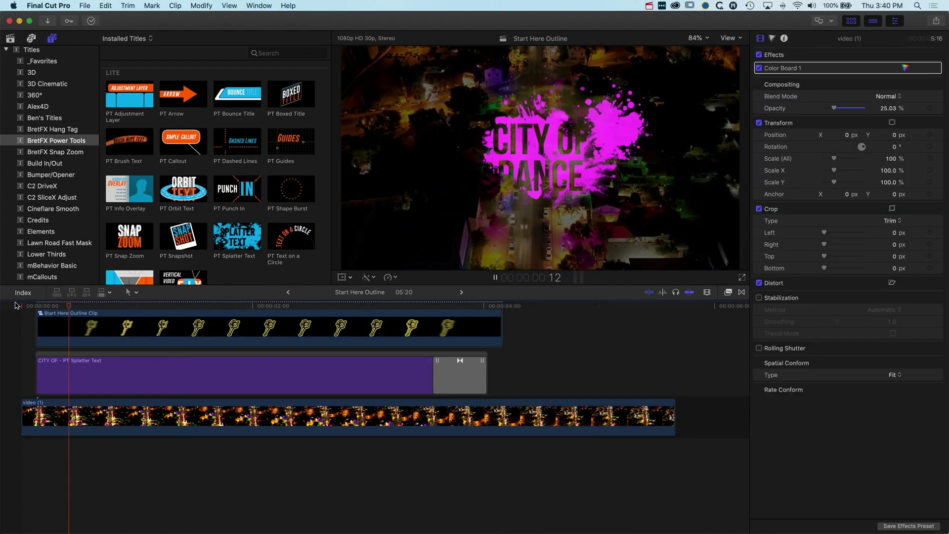
pyautogui.press('space')
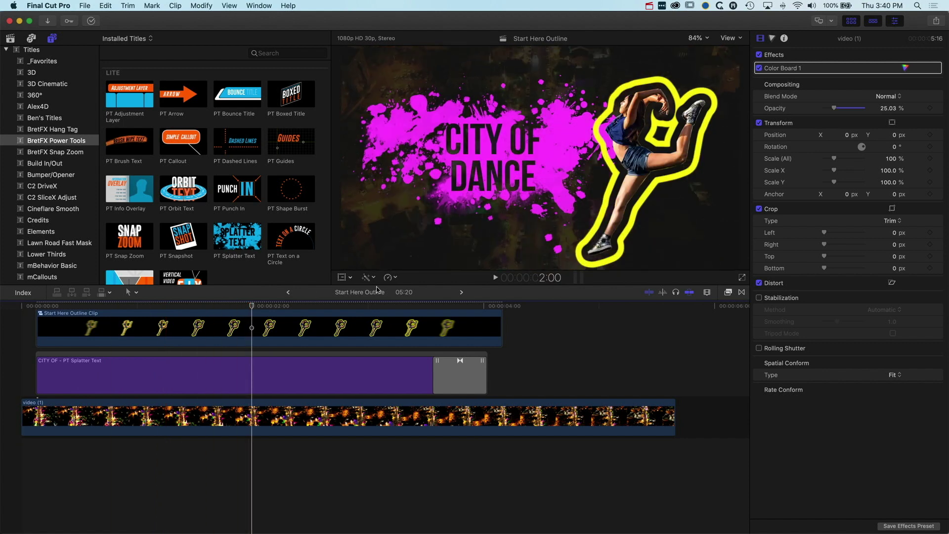
# Step: Reopen the compound clip's photo animation and shift both PT Outline keyframes still earlier, with the first before the clip's opening transition ends
pyautogui.click(460, 293)
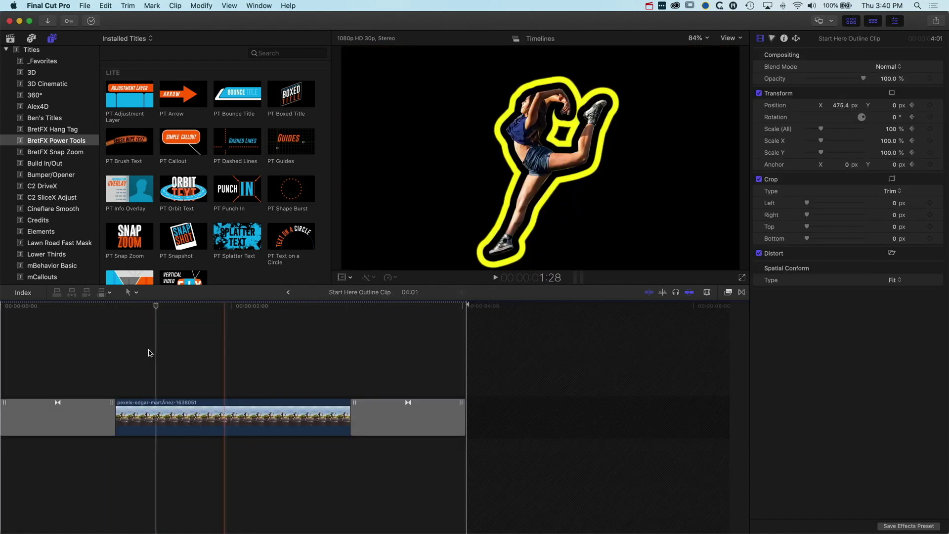
pyautogui.click(146, 413)
pyautogui.rightClick(147, 413)
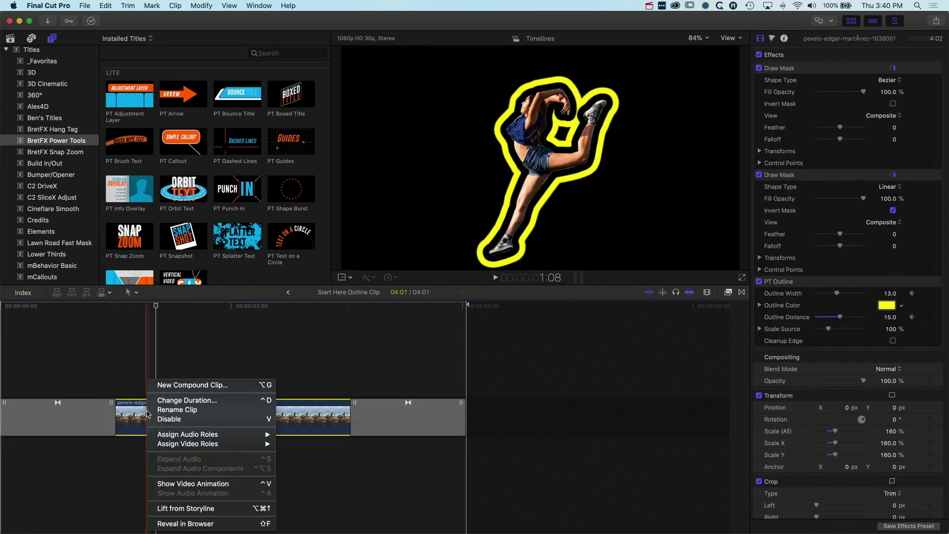
pyautogui.click(194, 482)
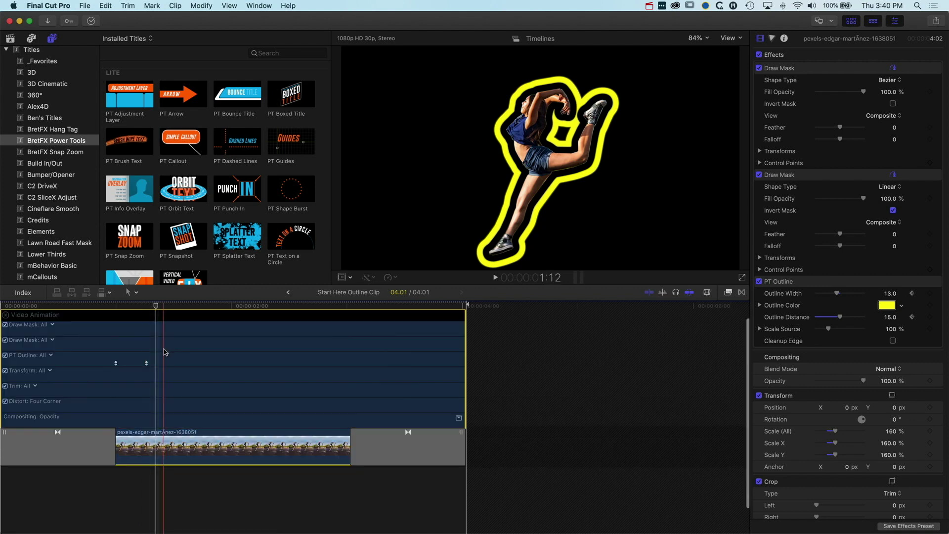
pyautogui.moveTo(146, 365); pyautogui.dragTo(100, 363)
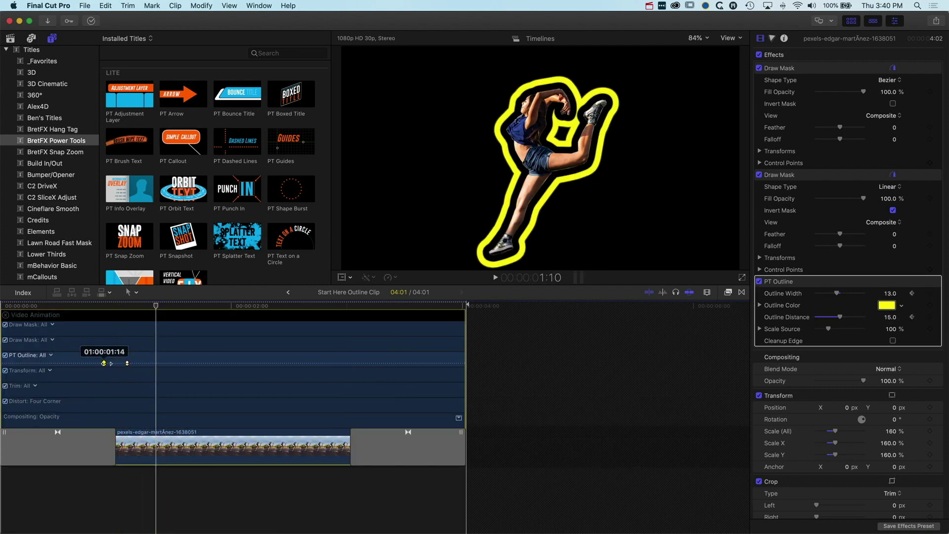
# Step: Return to the main project and play the whole sequence from the start to review the finished animation
pyautogui.click(288, 292)
pyautogui.press('Home')
pyautogui.press('space')
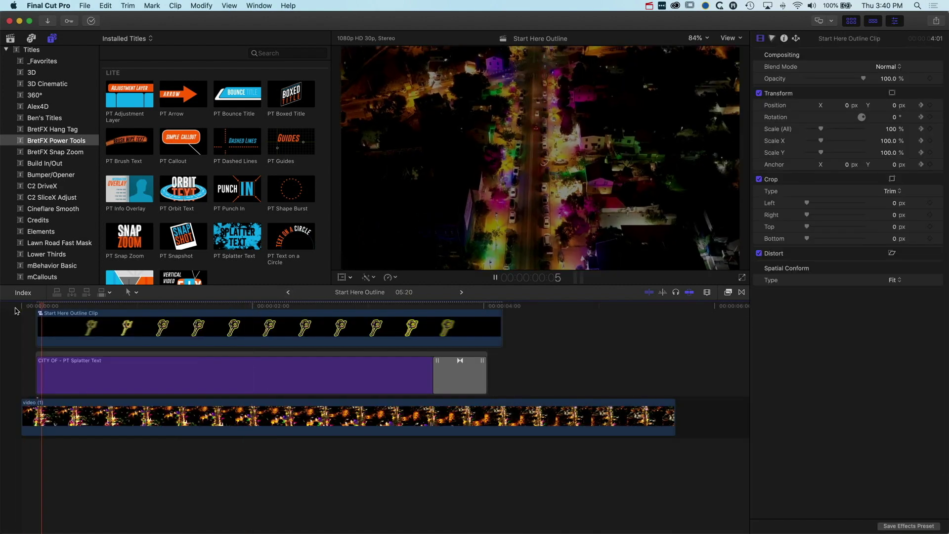
pyautogui.press('space')
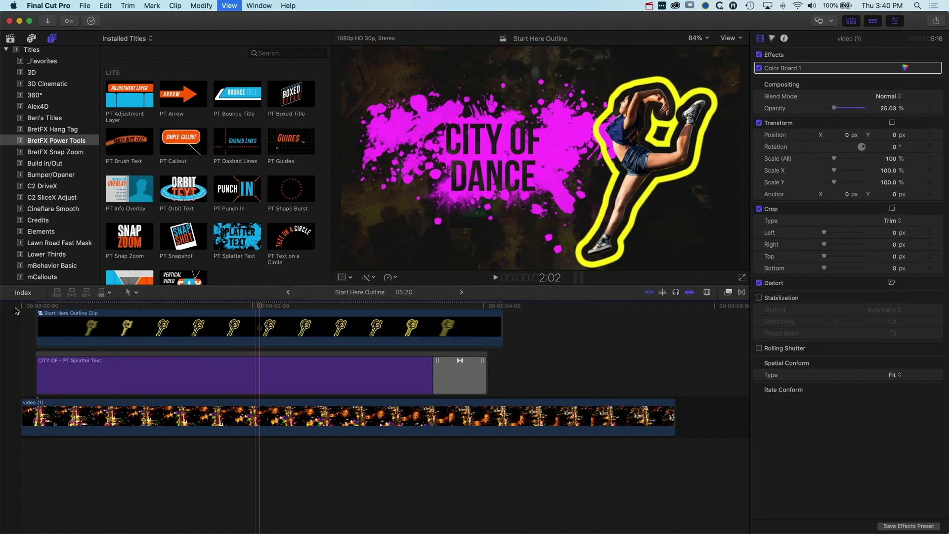
pyautogui.press('Home')
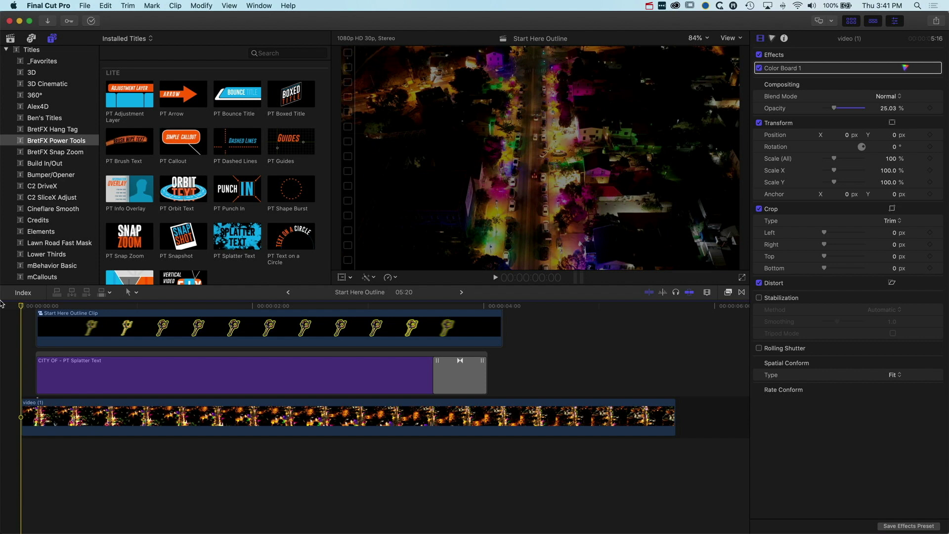
pyautogui.press('space')
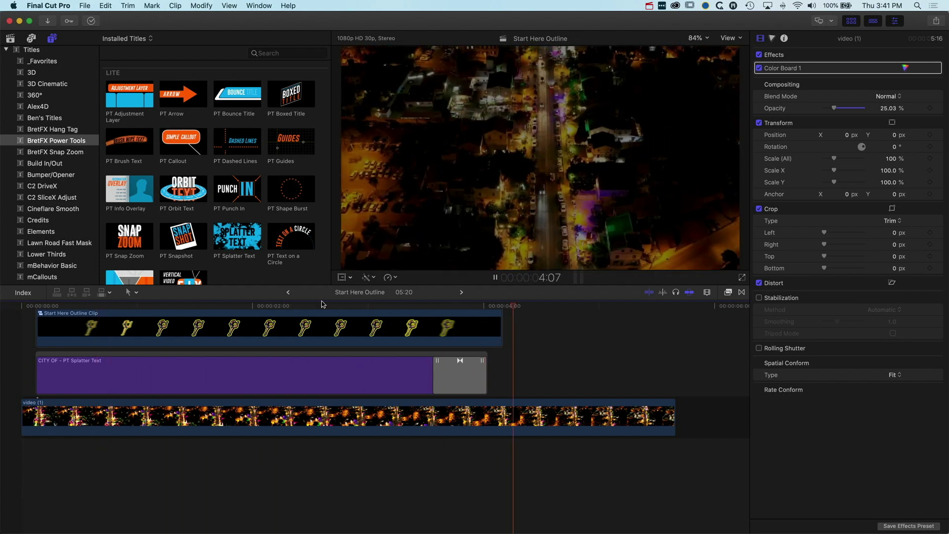
pyautogui.press('space')
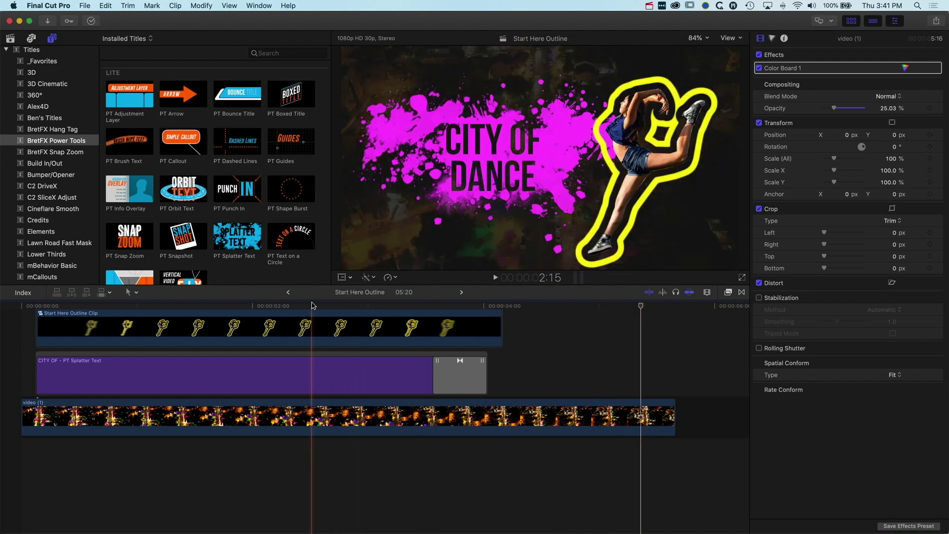
# Step: Select the Start Here Outline Clip and place the playhead at 1:03, where title and outlined dancer are apart
pyautogui.click(311, 326)
pyautogui.click(170, 305)
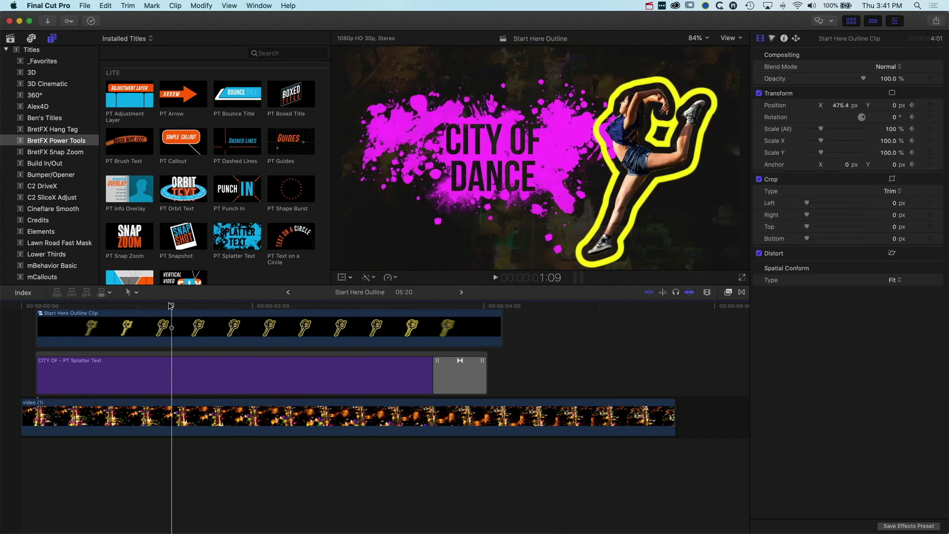
pyautogui.moveTo(170, 305); pyautogui.dragTo(149, 306)
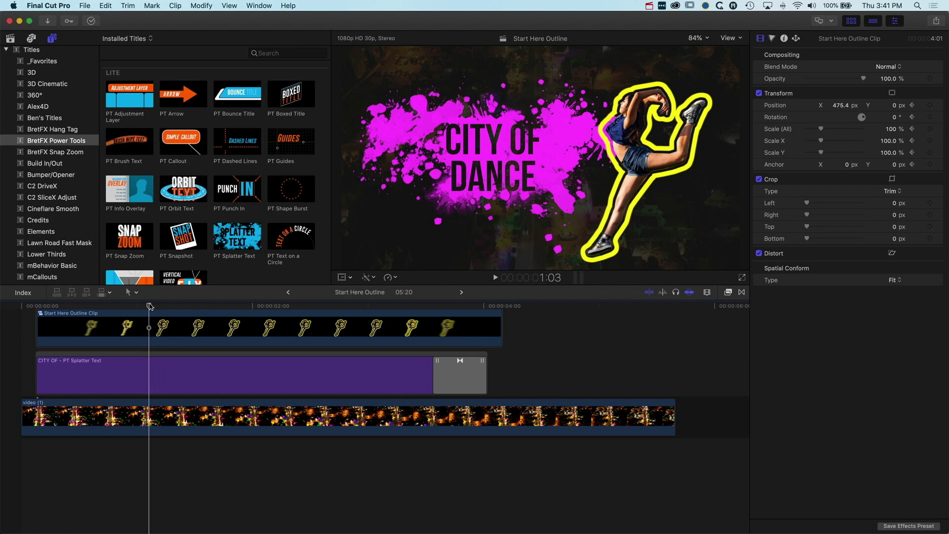
# Step: Open the share destinations settings, try adding Save Current Frame to the destinations list, and close the settings
pyautogui.click(937, 21)
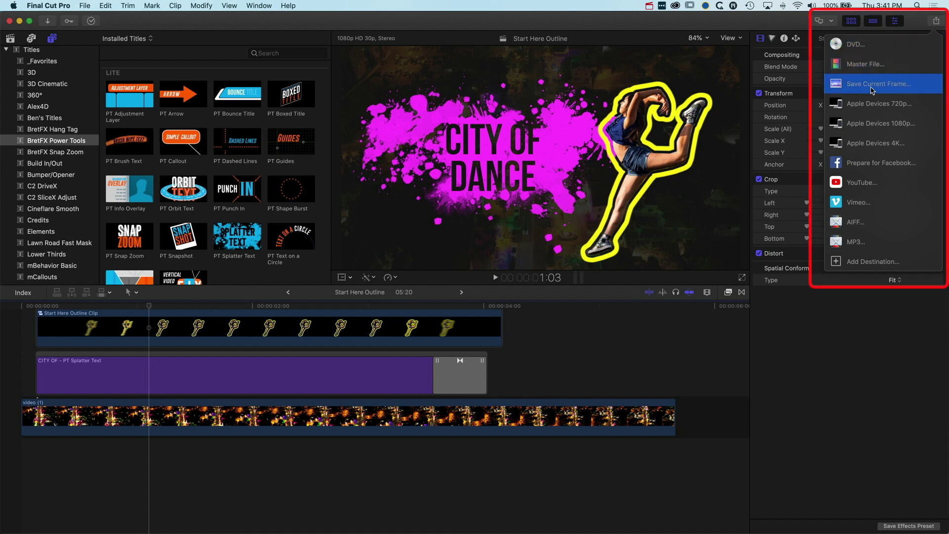
pyautogui.click(854, 262)
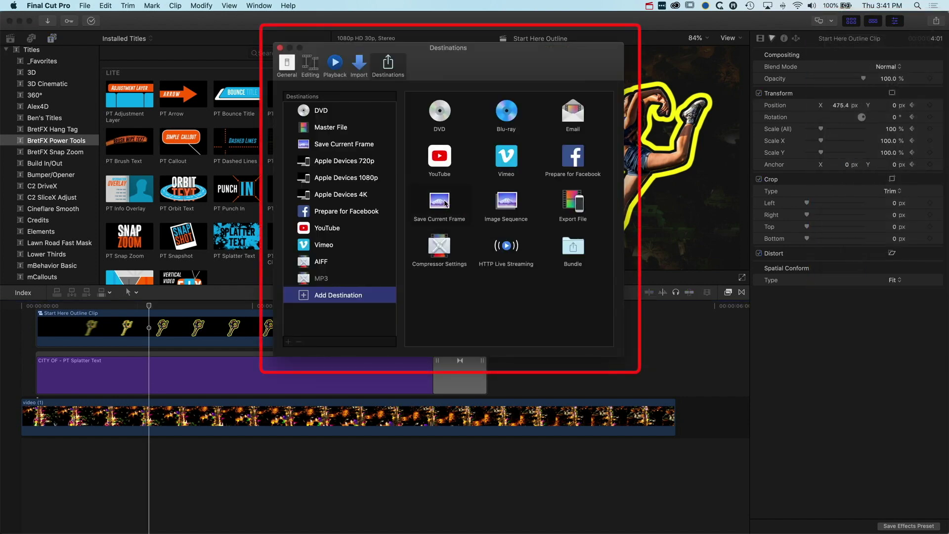
pyautogui.moveTo(441, 203); pyautogui.dragTo(338, 153)
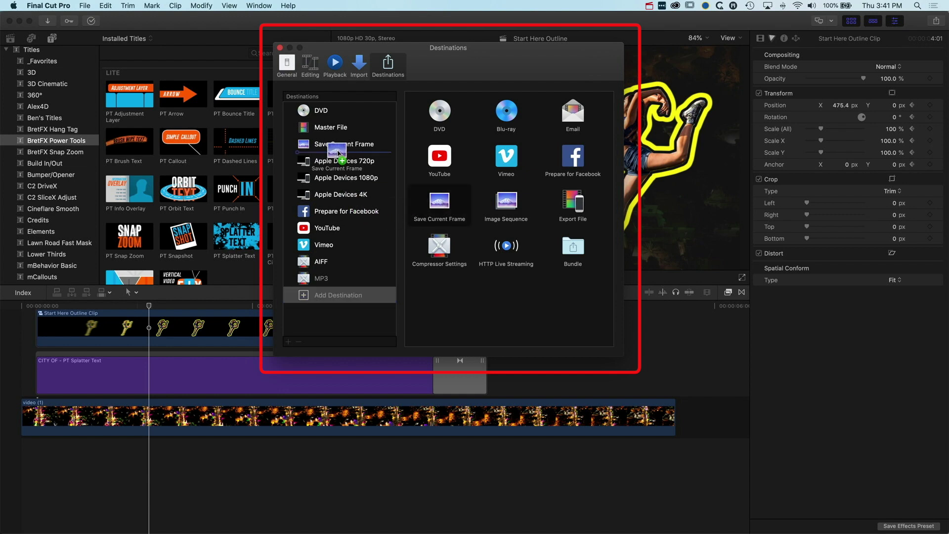
pyautogui.moveTo(339, 153); pyautogui.dragTo(338, 154)
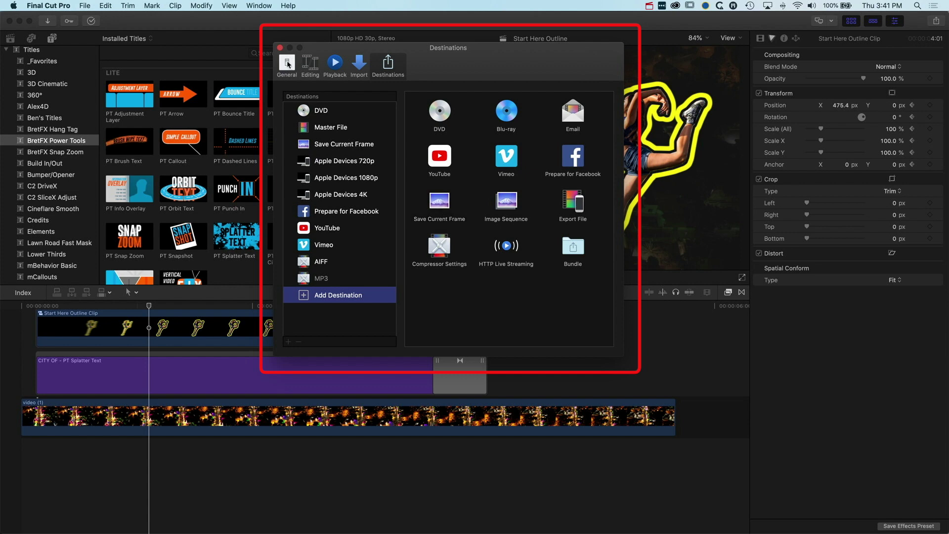
pyautogui.click(279, 47)
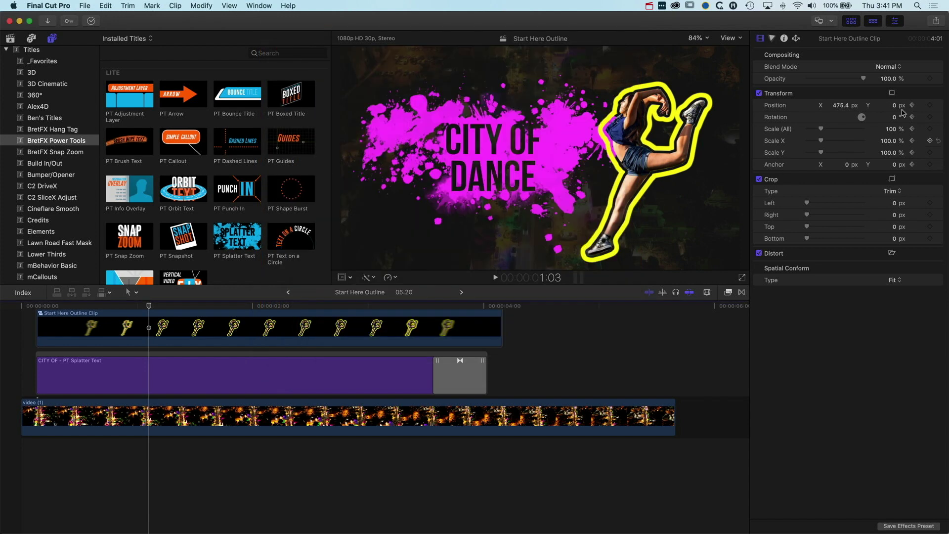
# Step: Share the current frame with Save Current Frame, choose its export image format, and save it to the Desktop as Start Here Outline
pyautogui.click(935, 22)
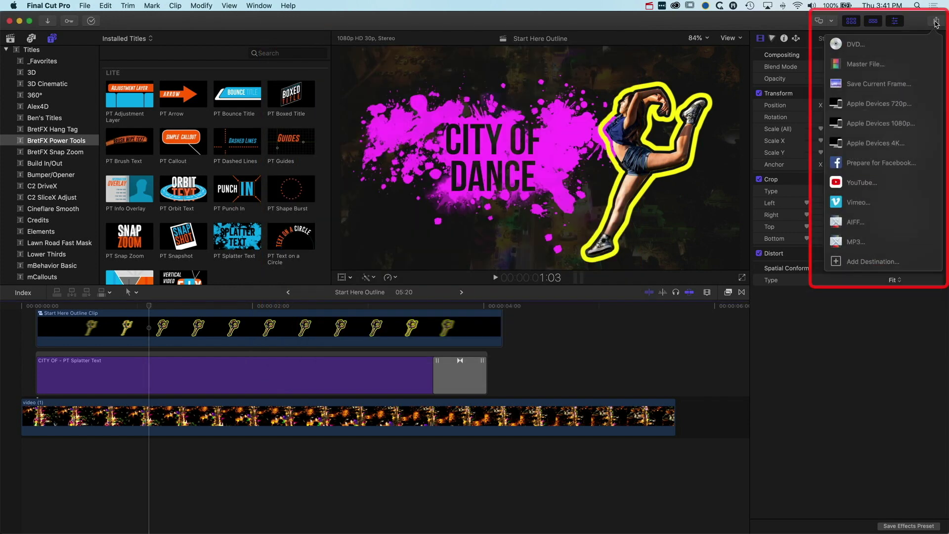
pyautogui.click(865, 85)
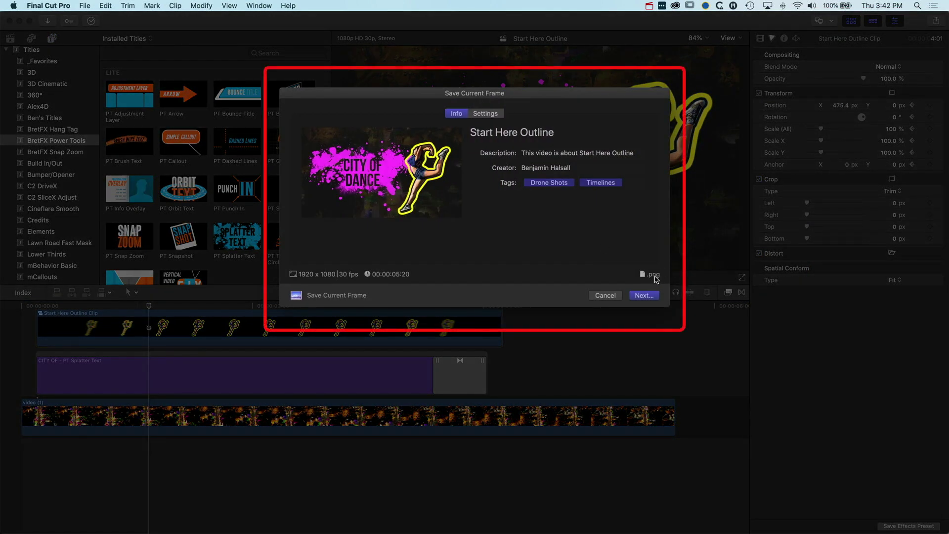
pyautogui.click(485, 114)
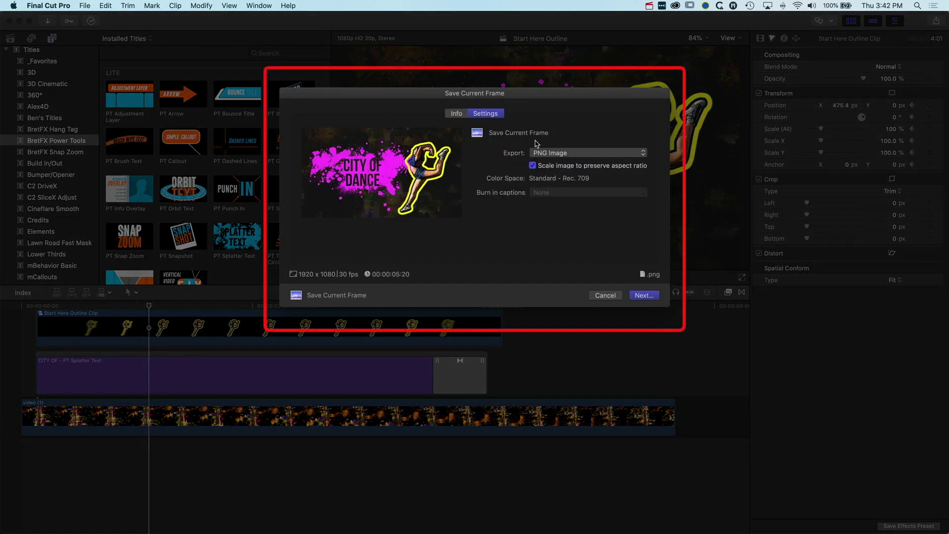
pyautogui.click(554, 154)
pyautogui.click(558, 124)
pyautogui.click(642, 295)
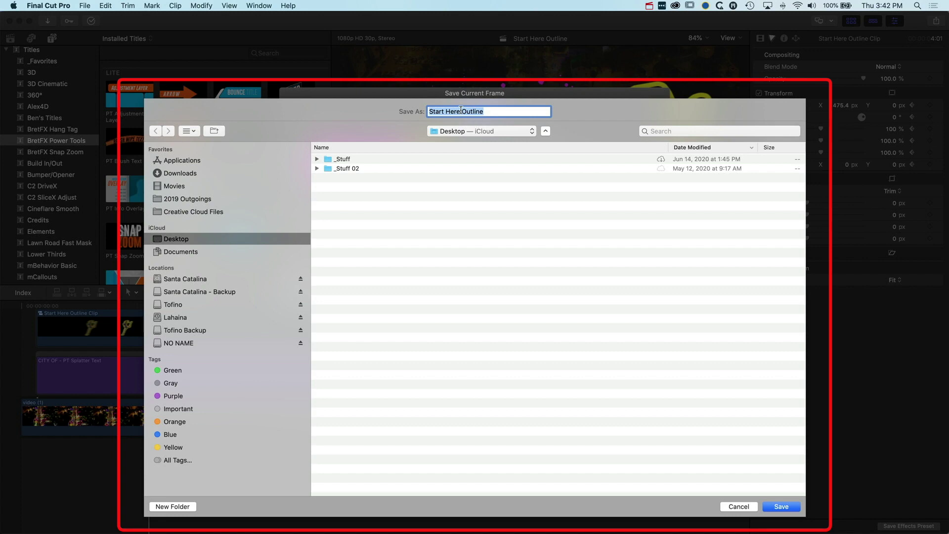
pyautogui.press('Return')
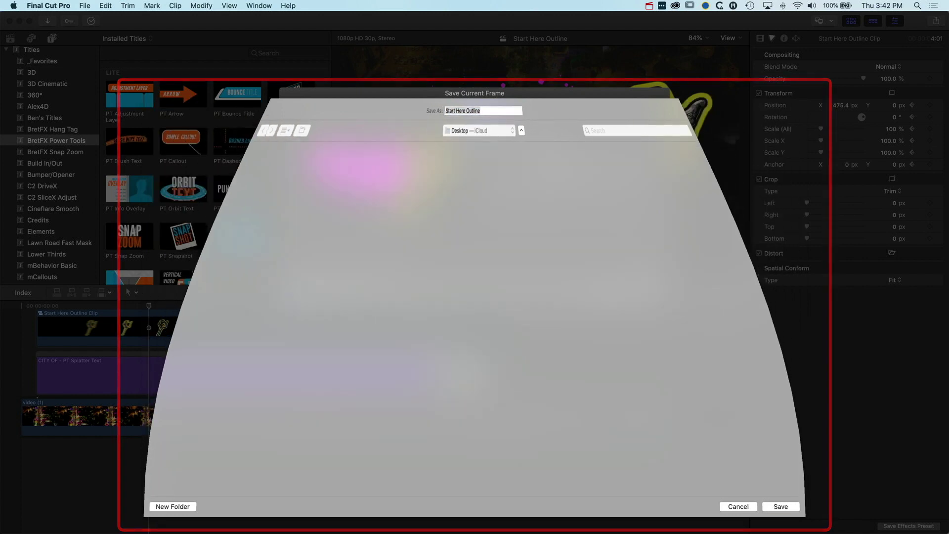